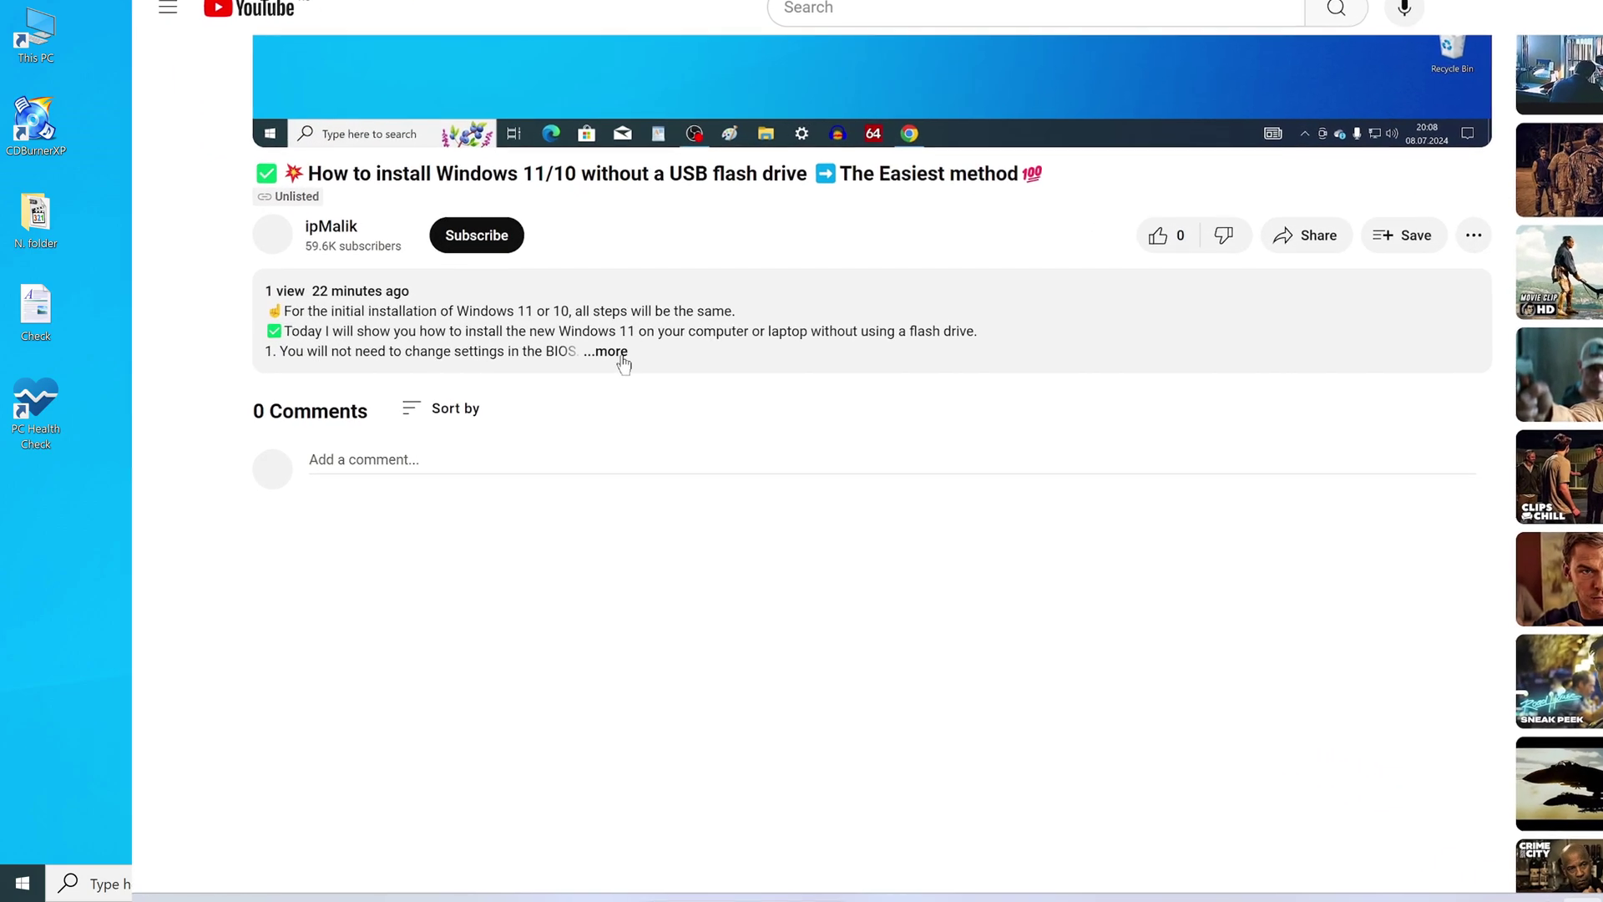
Download WindowsPCHealthCheckSetup.msi via aka.ms/GetPCHealthCheckApp on the Microsoft Support page and run it
click(598, 383)
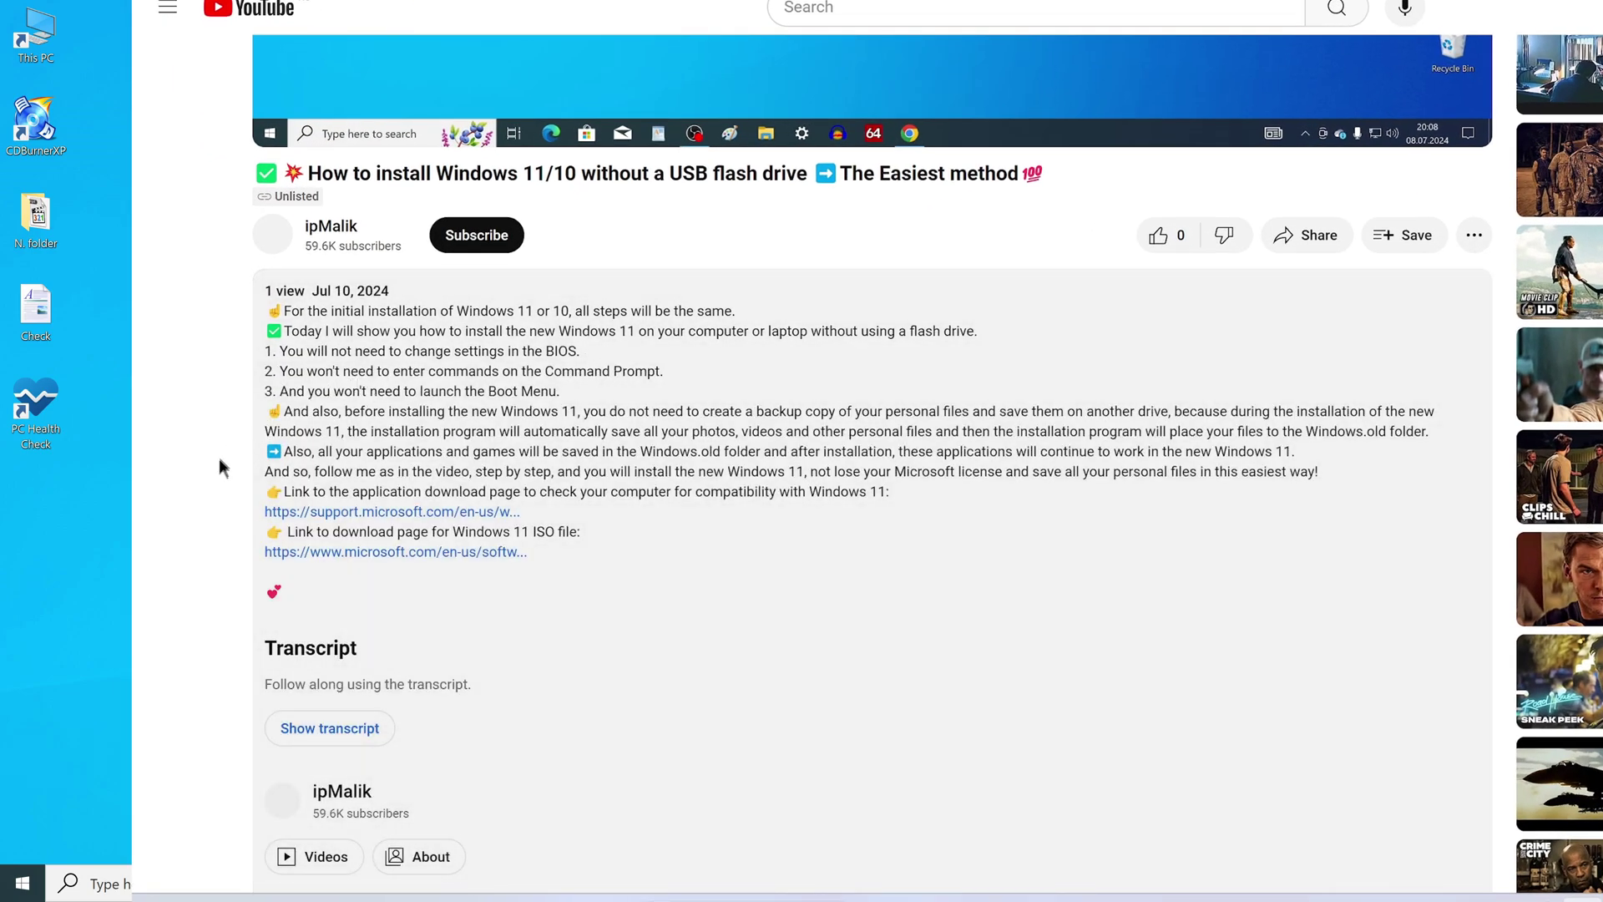
click(402, 513)
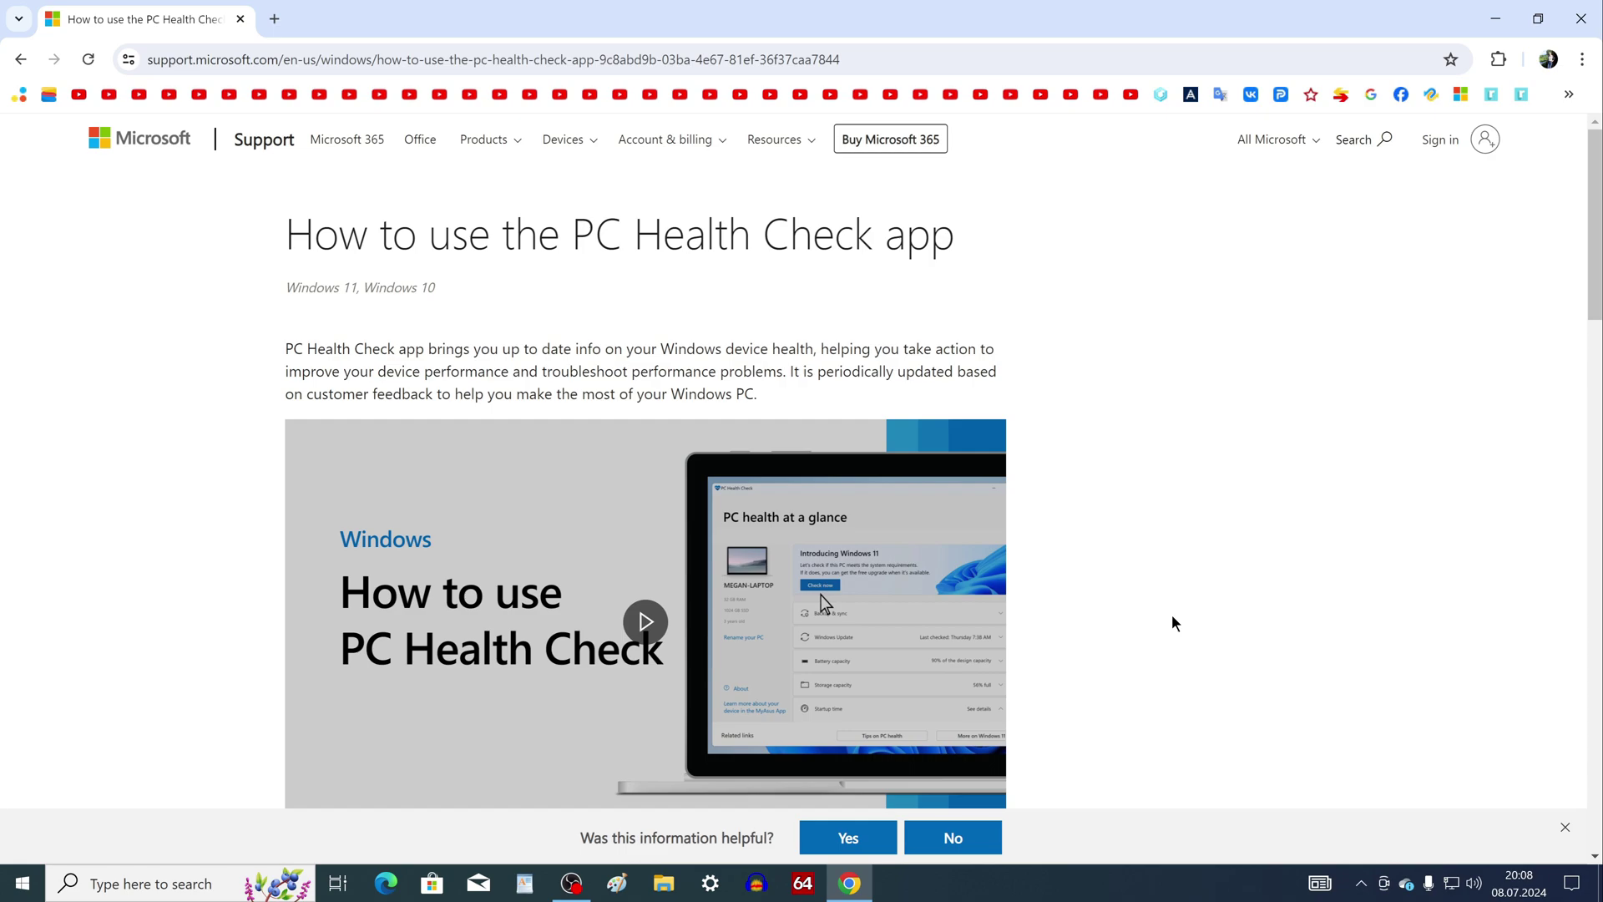
scroll(1172, 622, down, 8)
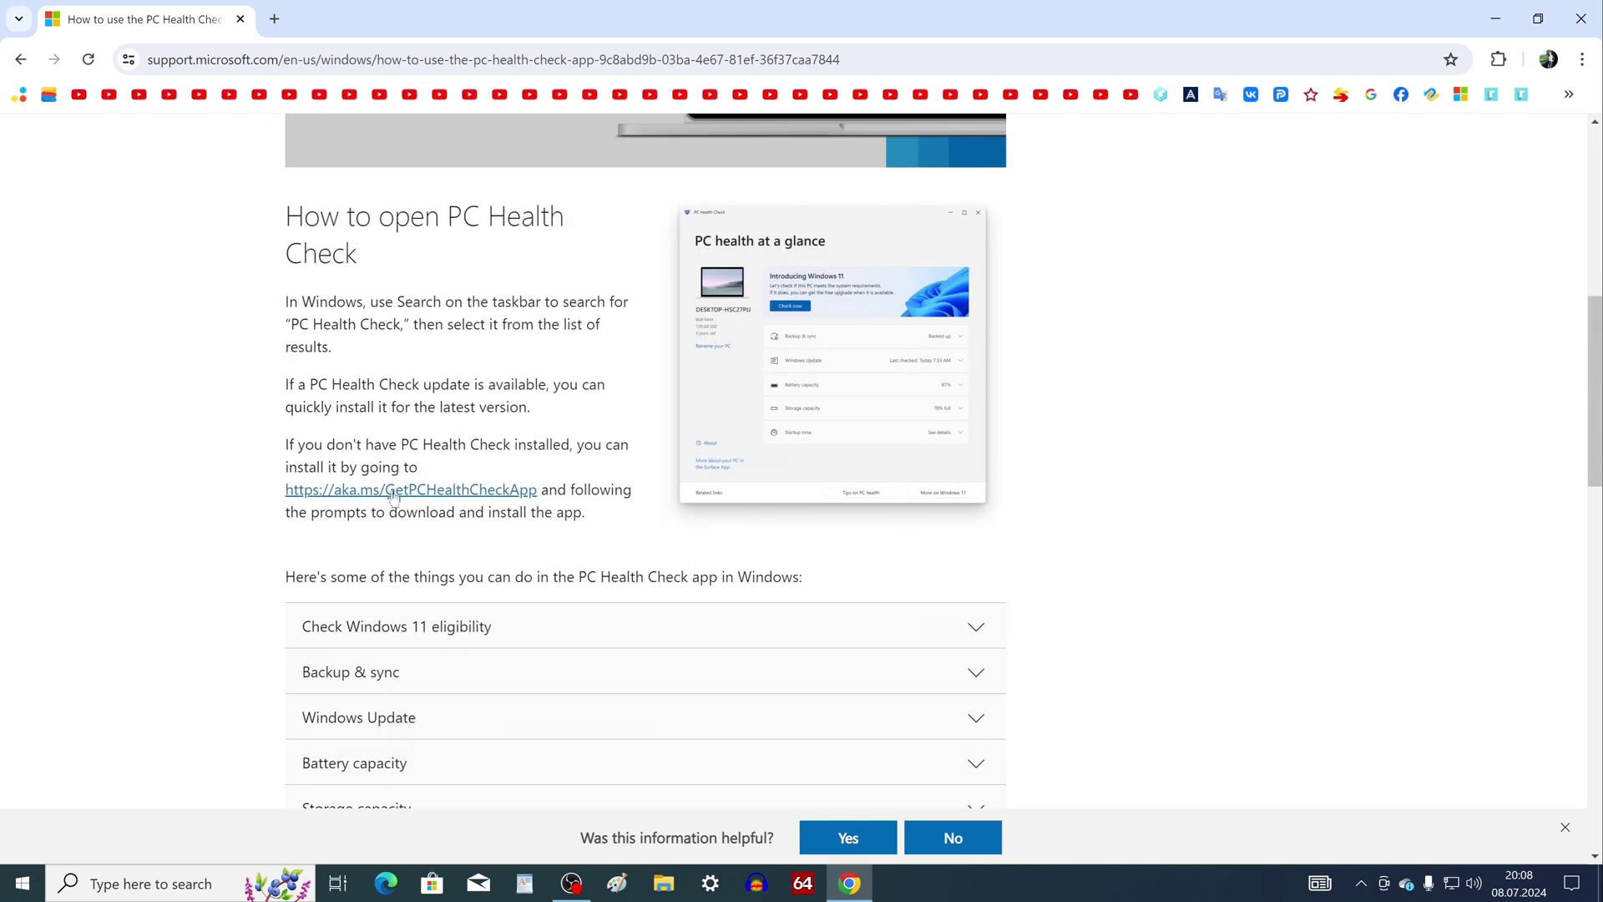
click(462, 495)
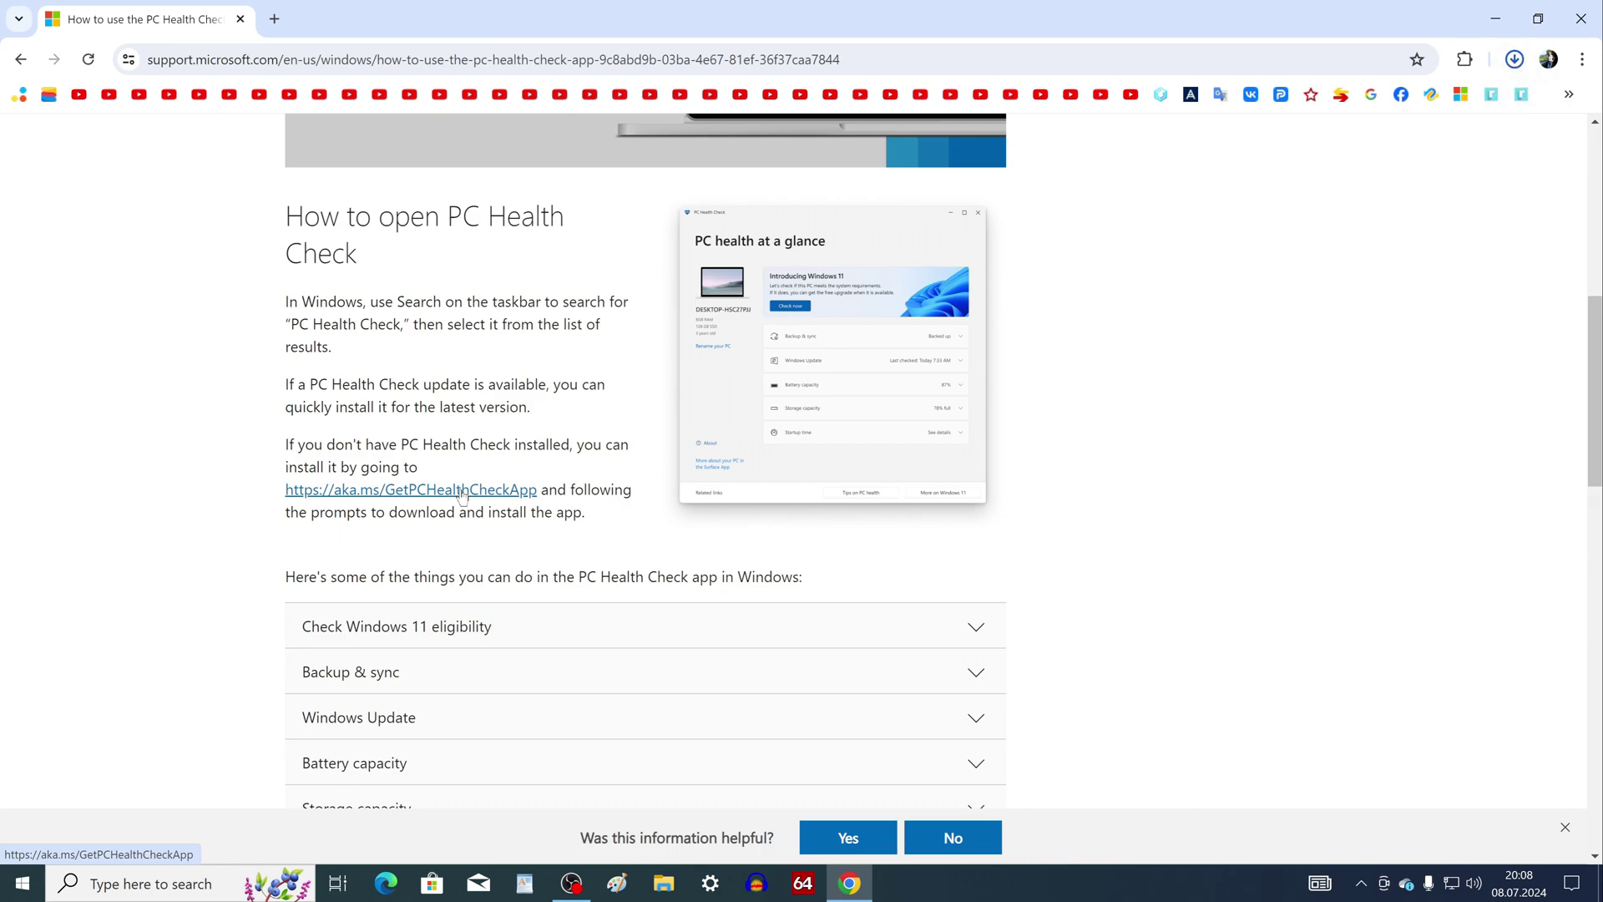
mouse_move(1449, 121)
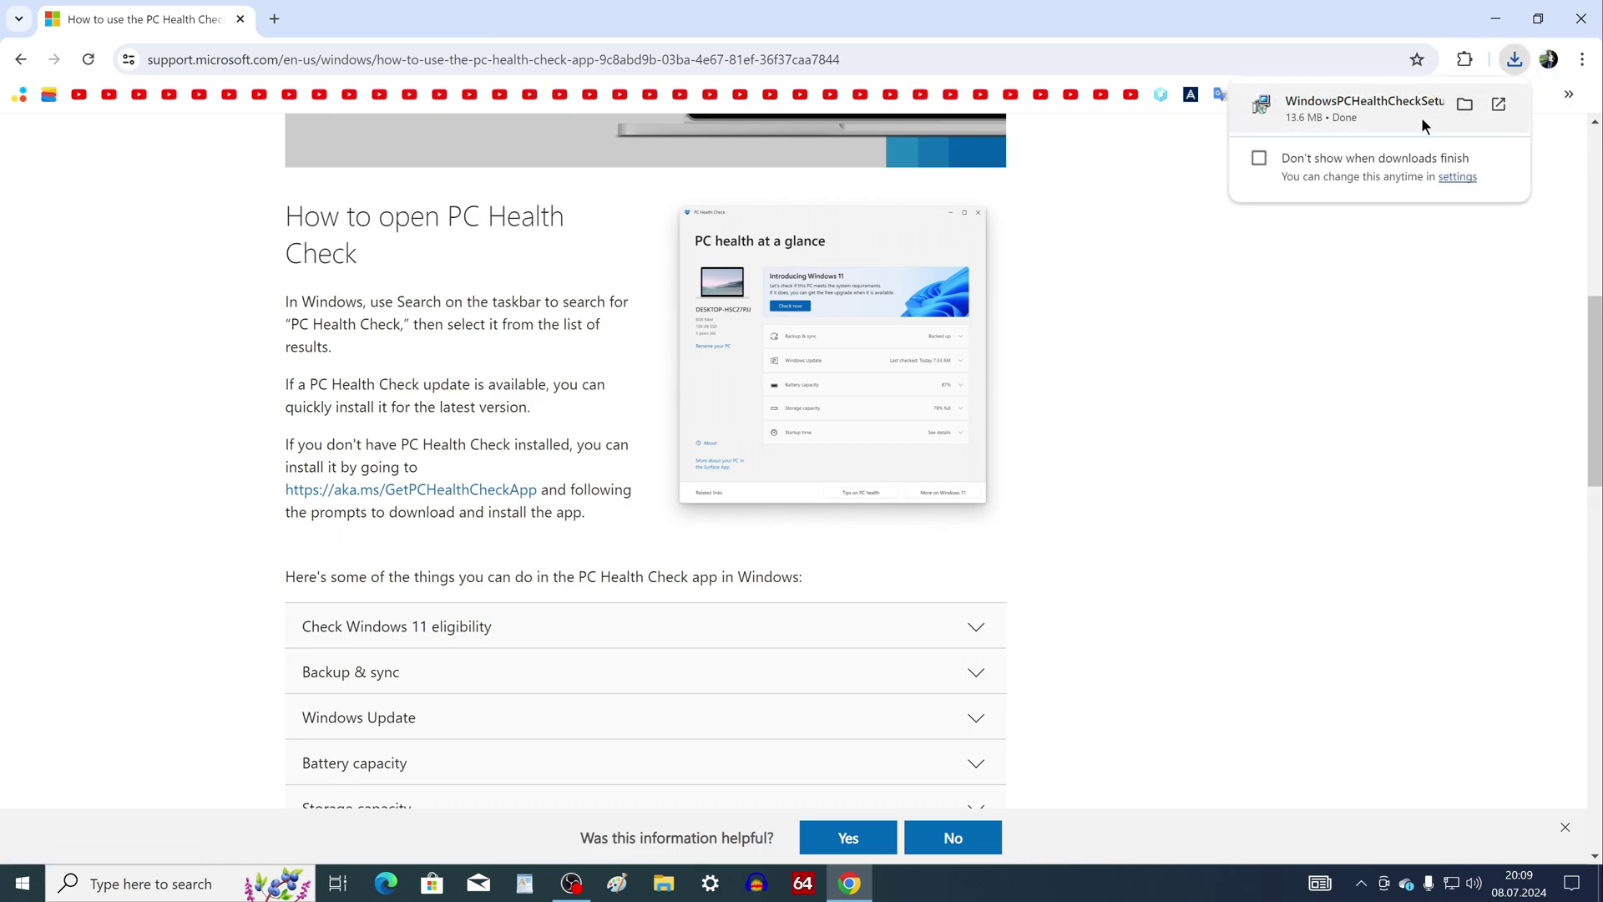
click(1422, 120)
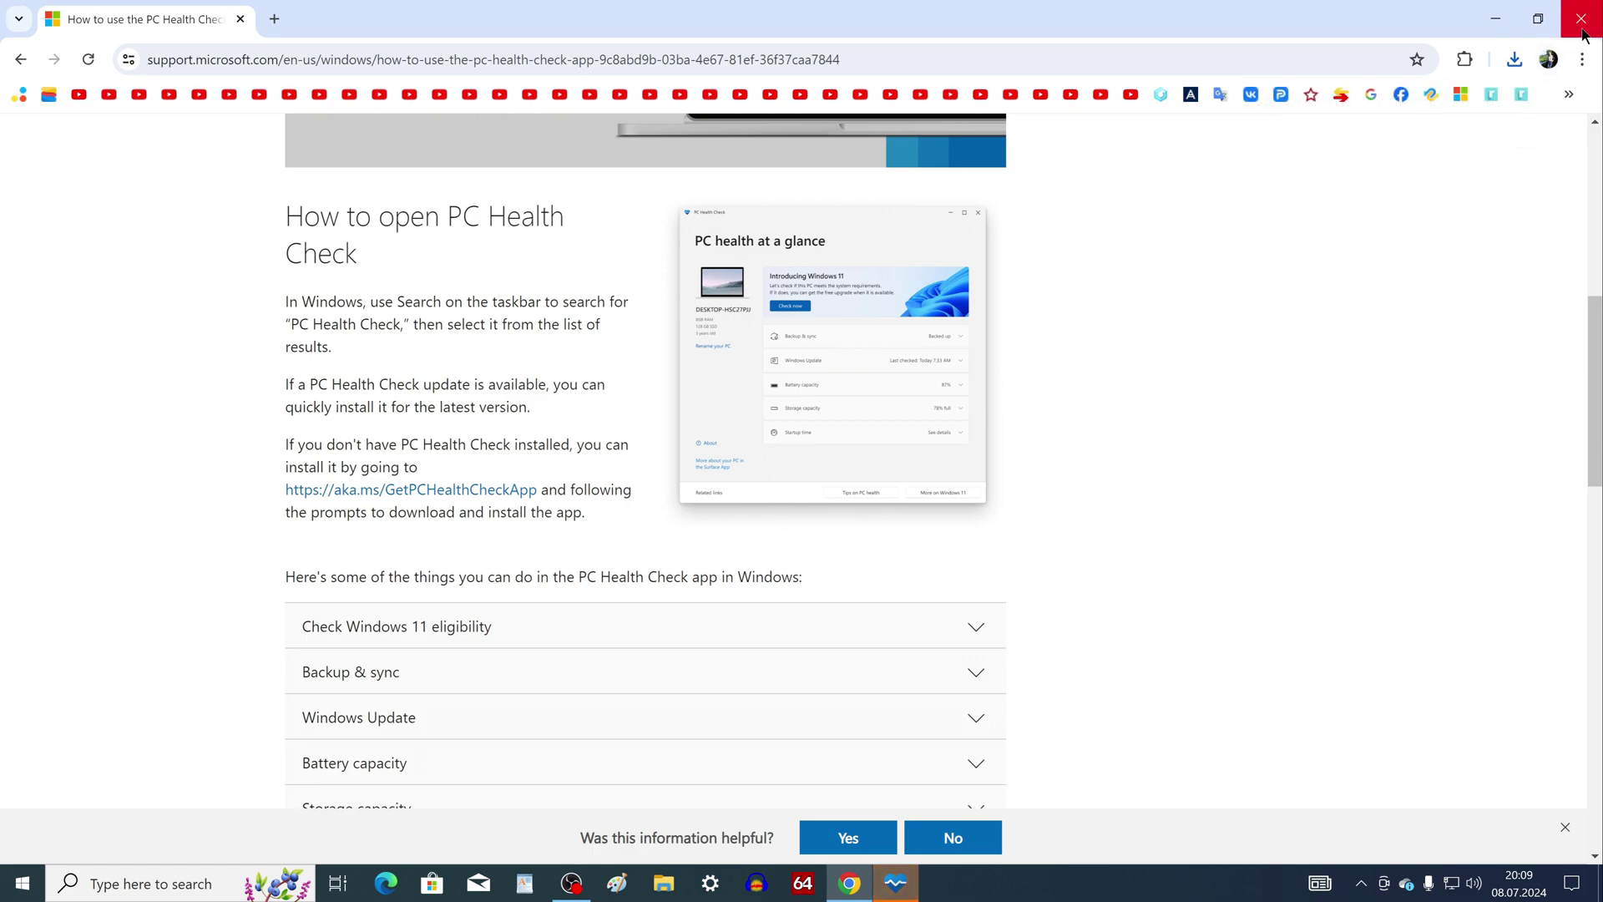
Run the Windows 11 check in PC Health Check, review every requirement result, then close it
click(1583, 34)
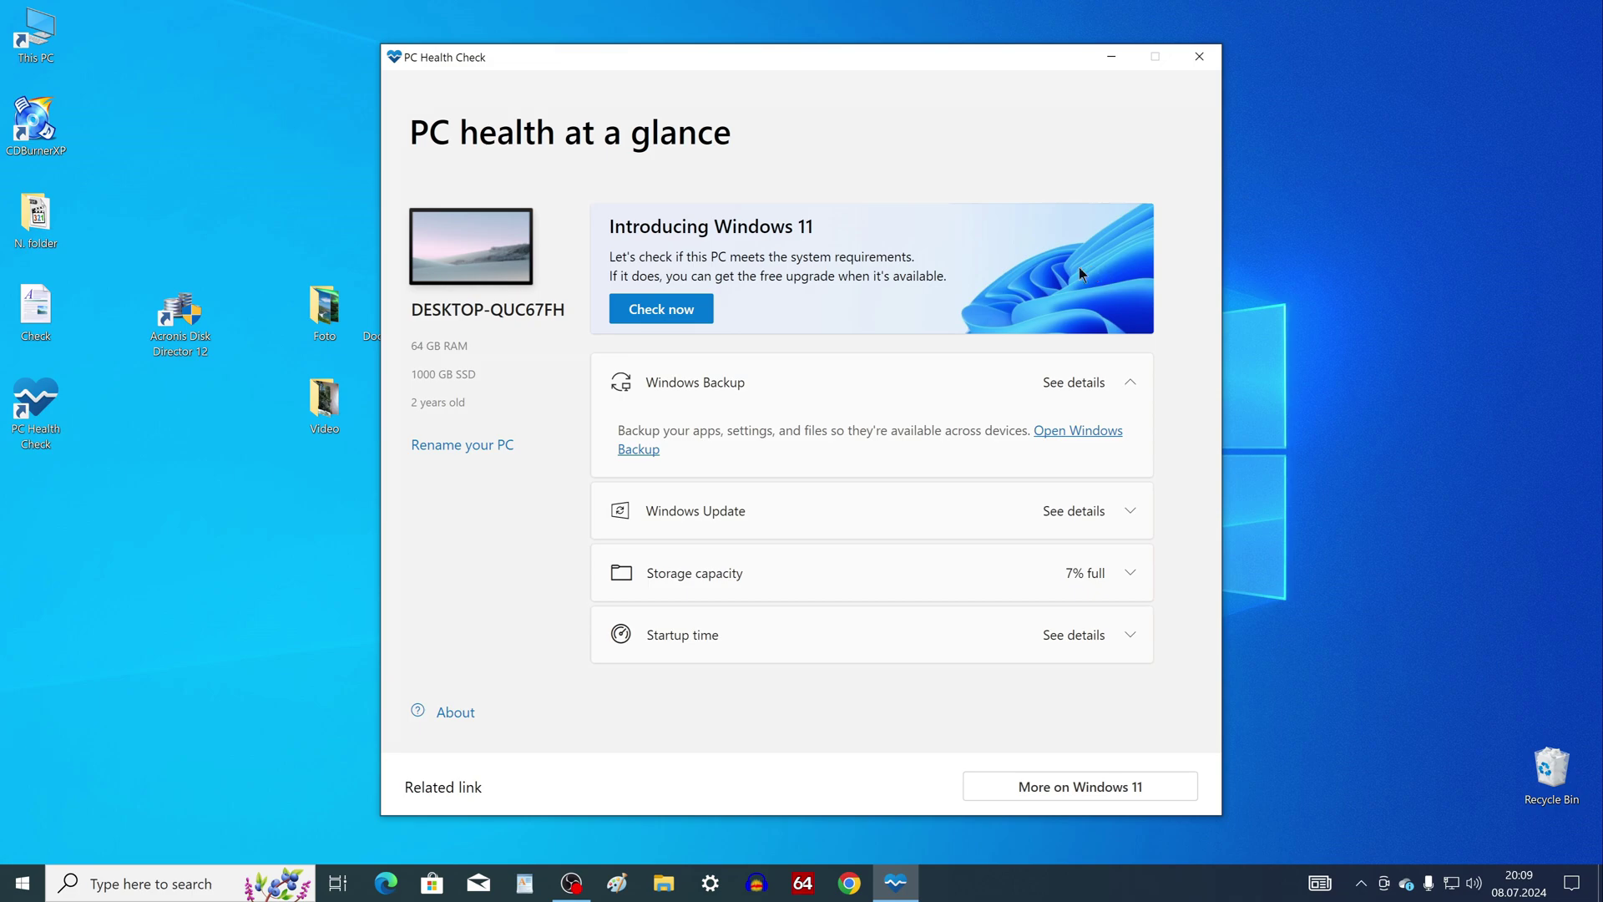
click(697, 324)
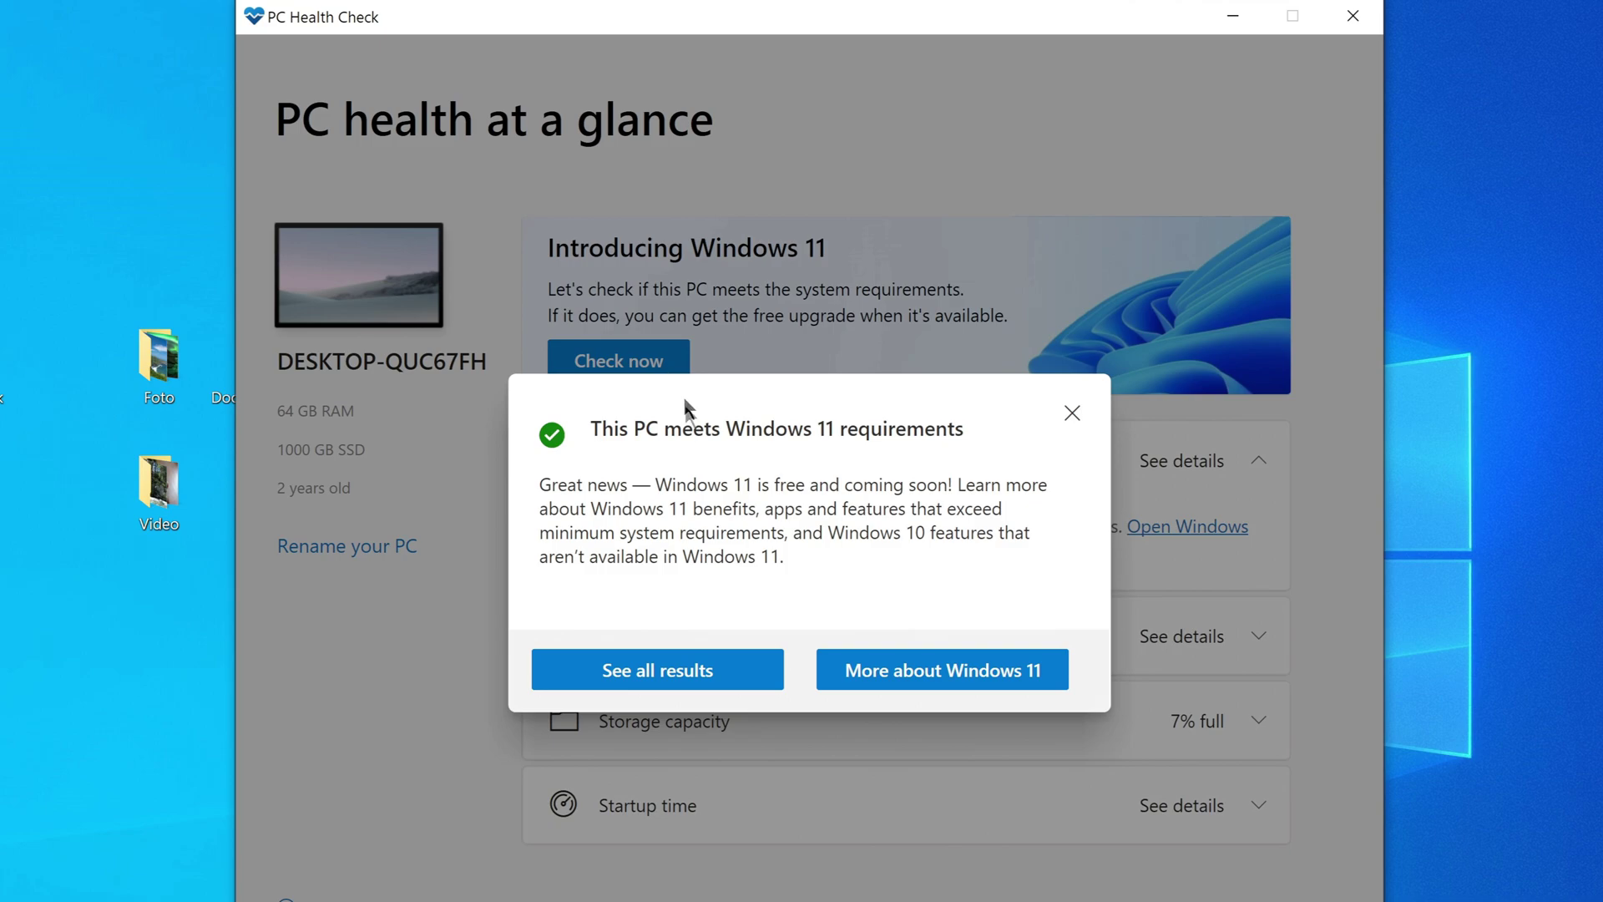
click(731, 688)
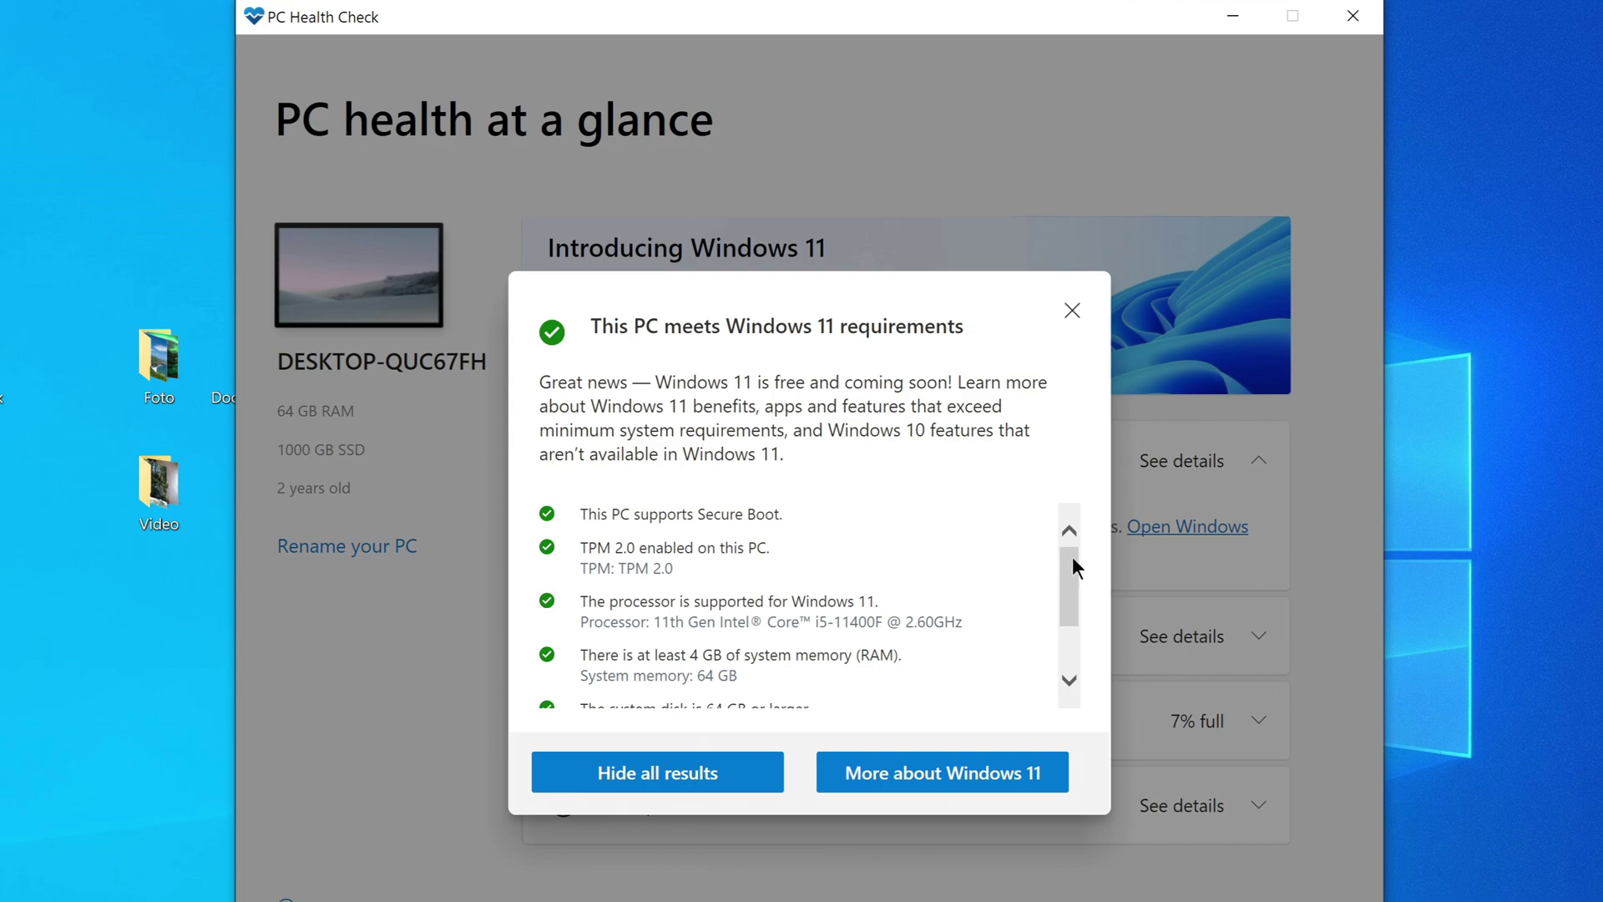
mouse_move(1073, 558)
mouse_down()
mouse_move(1066, 639)
mouse_move(1068, 539)
mouse_up()
click(1071, 312)
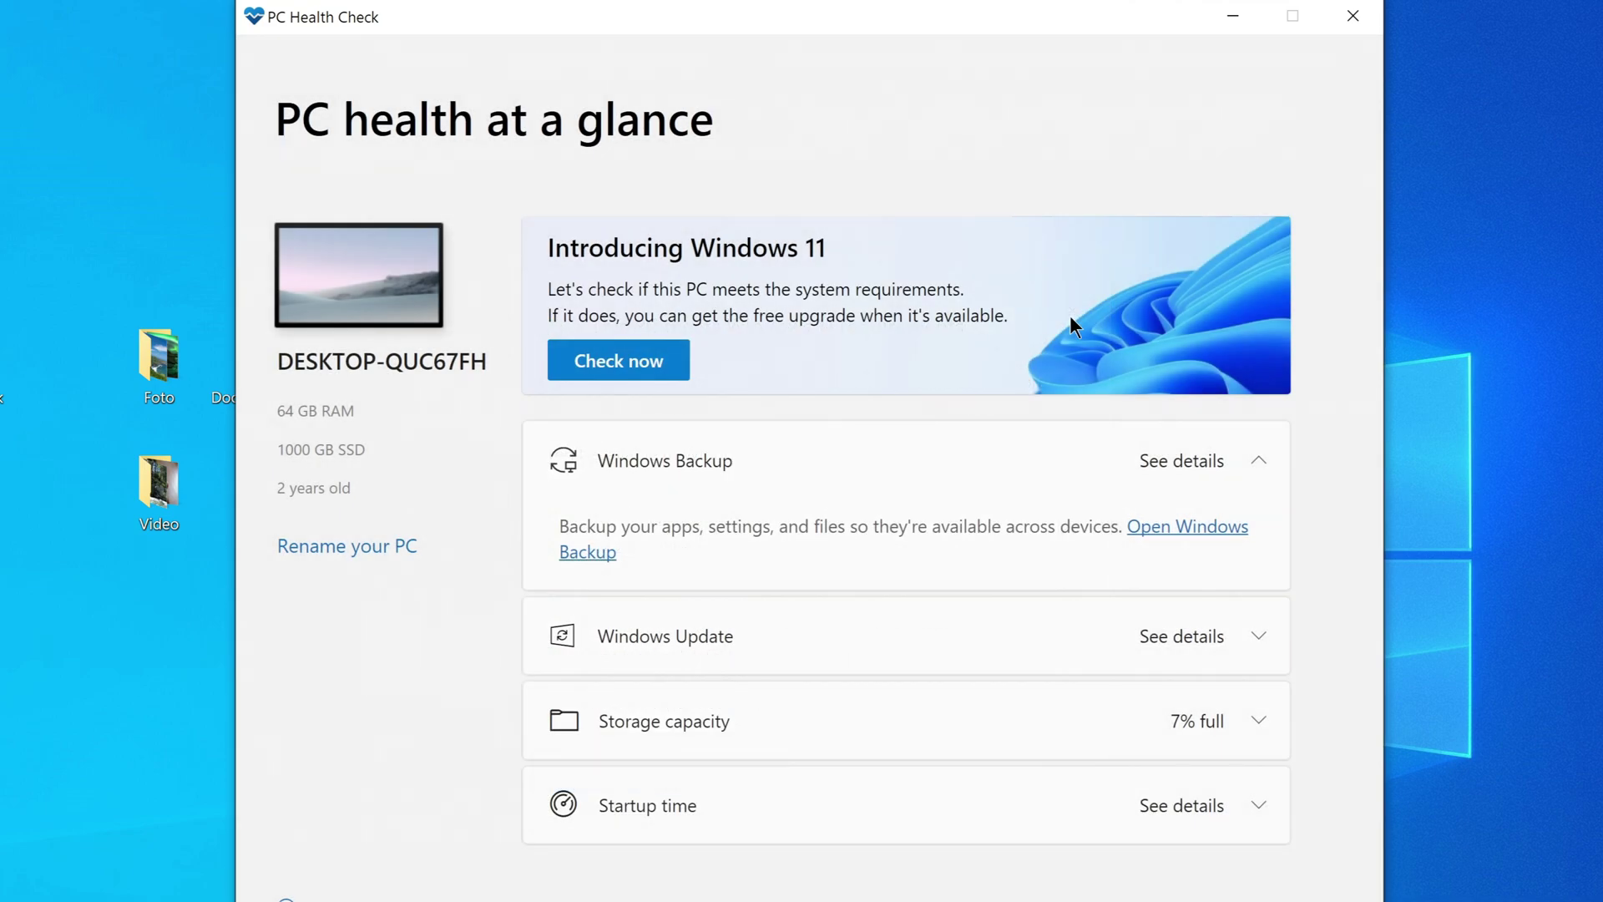
click(1351, 18)
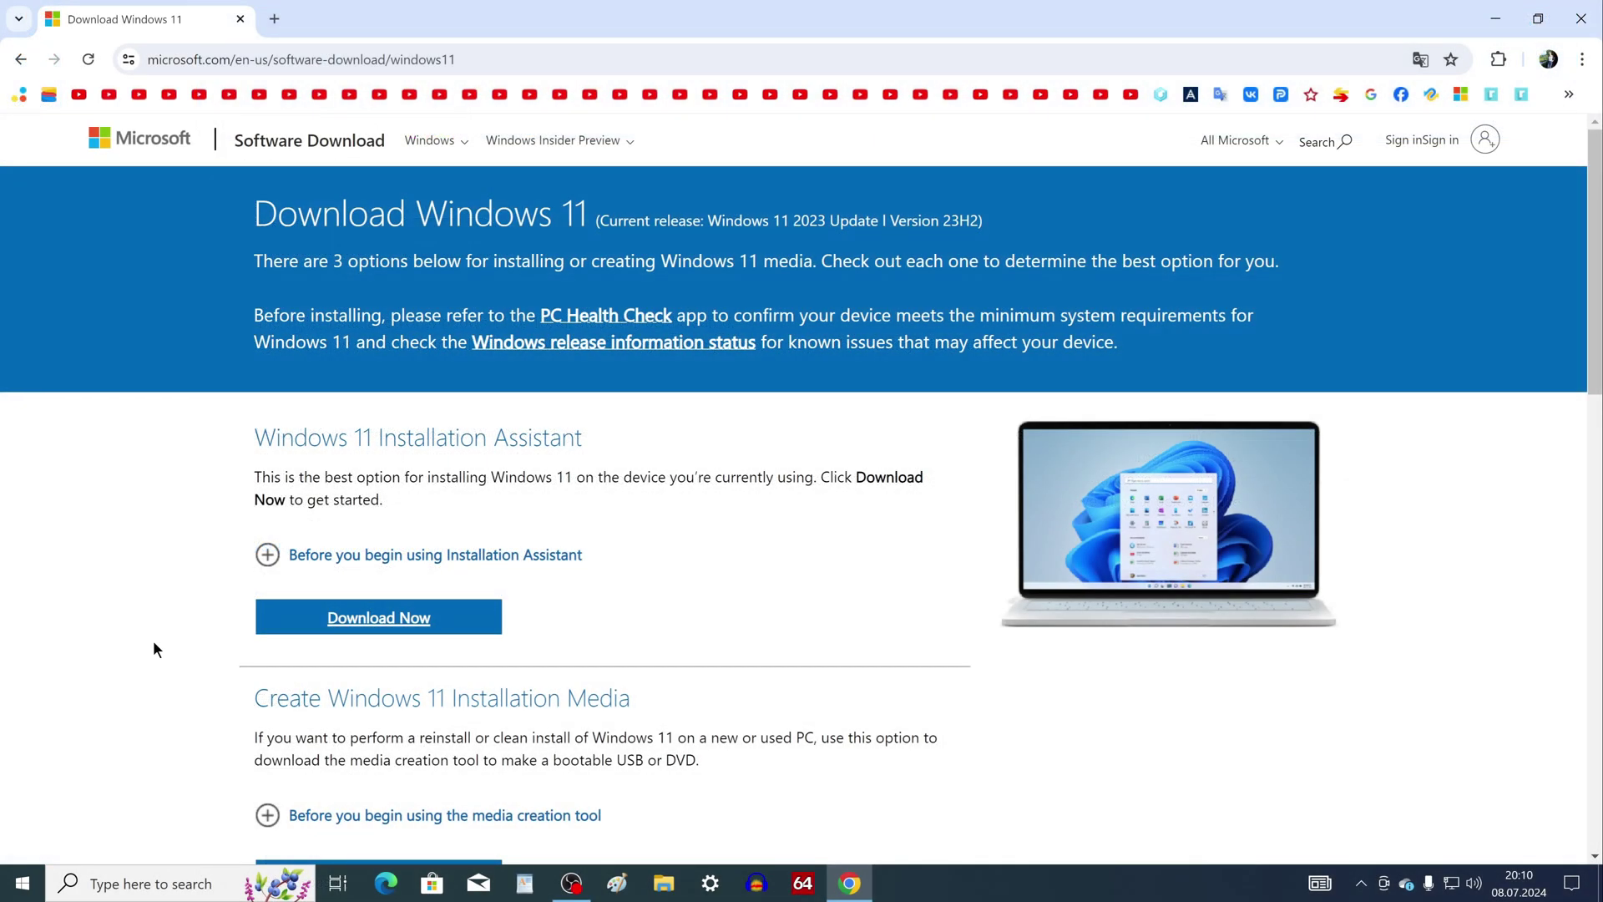
Scroll the Download Windows 11 page down to the Disk Image (ISO) for x64 devices section
scroll(154, 643, down, 5)
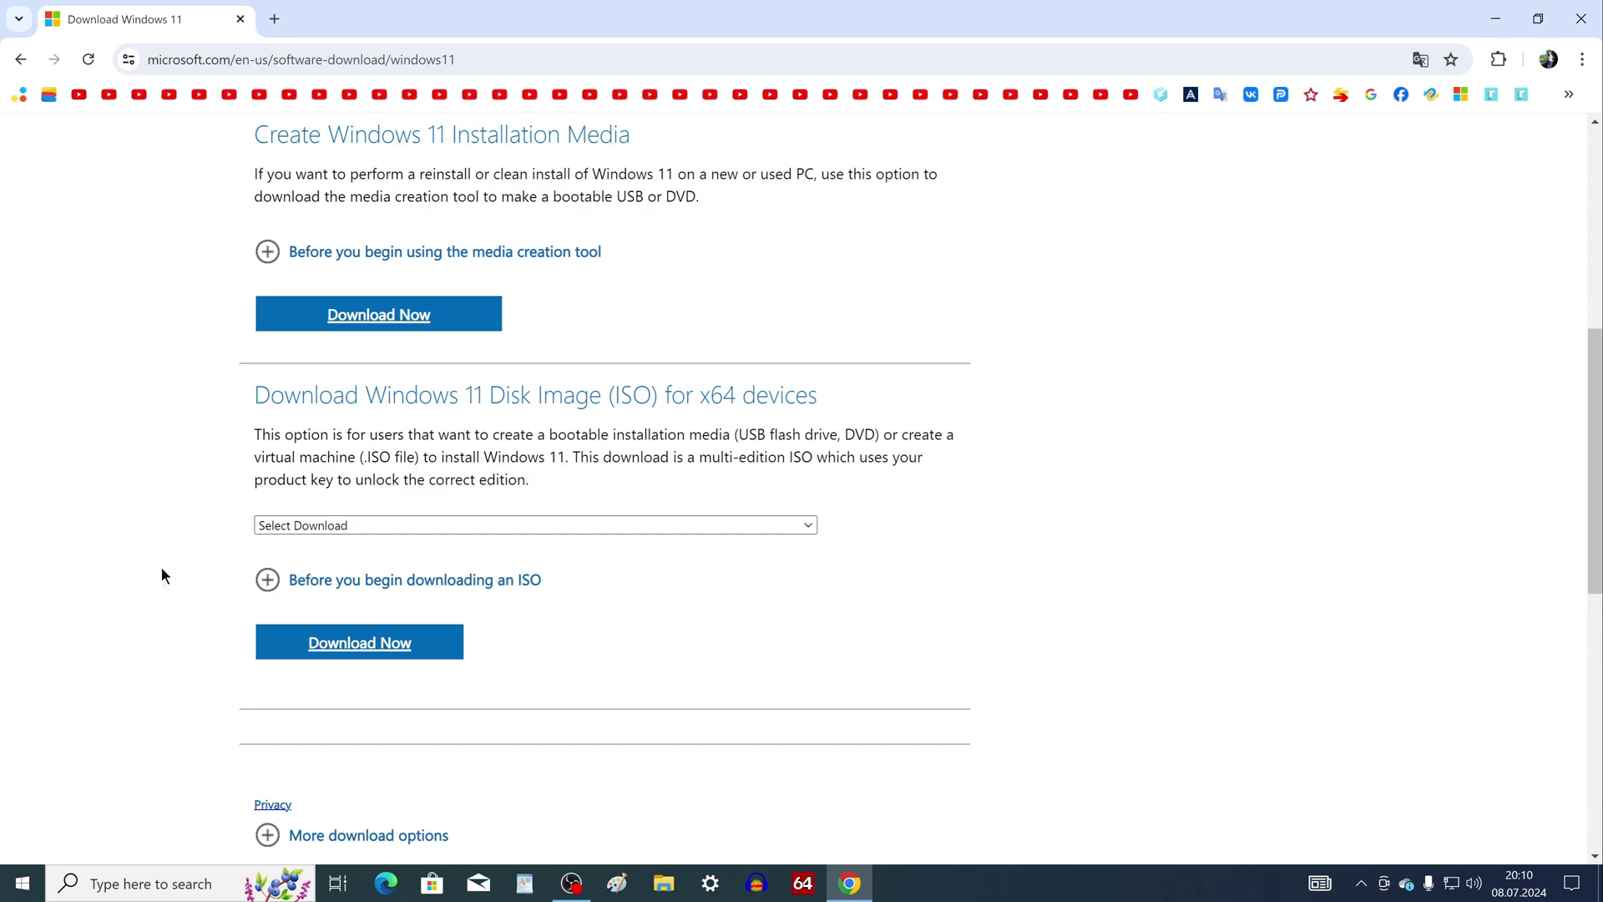
Download MediaCreationTool_Win11_23H2.exe from Create Windows 11 Installation Media, then close Chrome
click(267, 255)
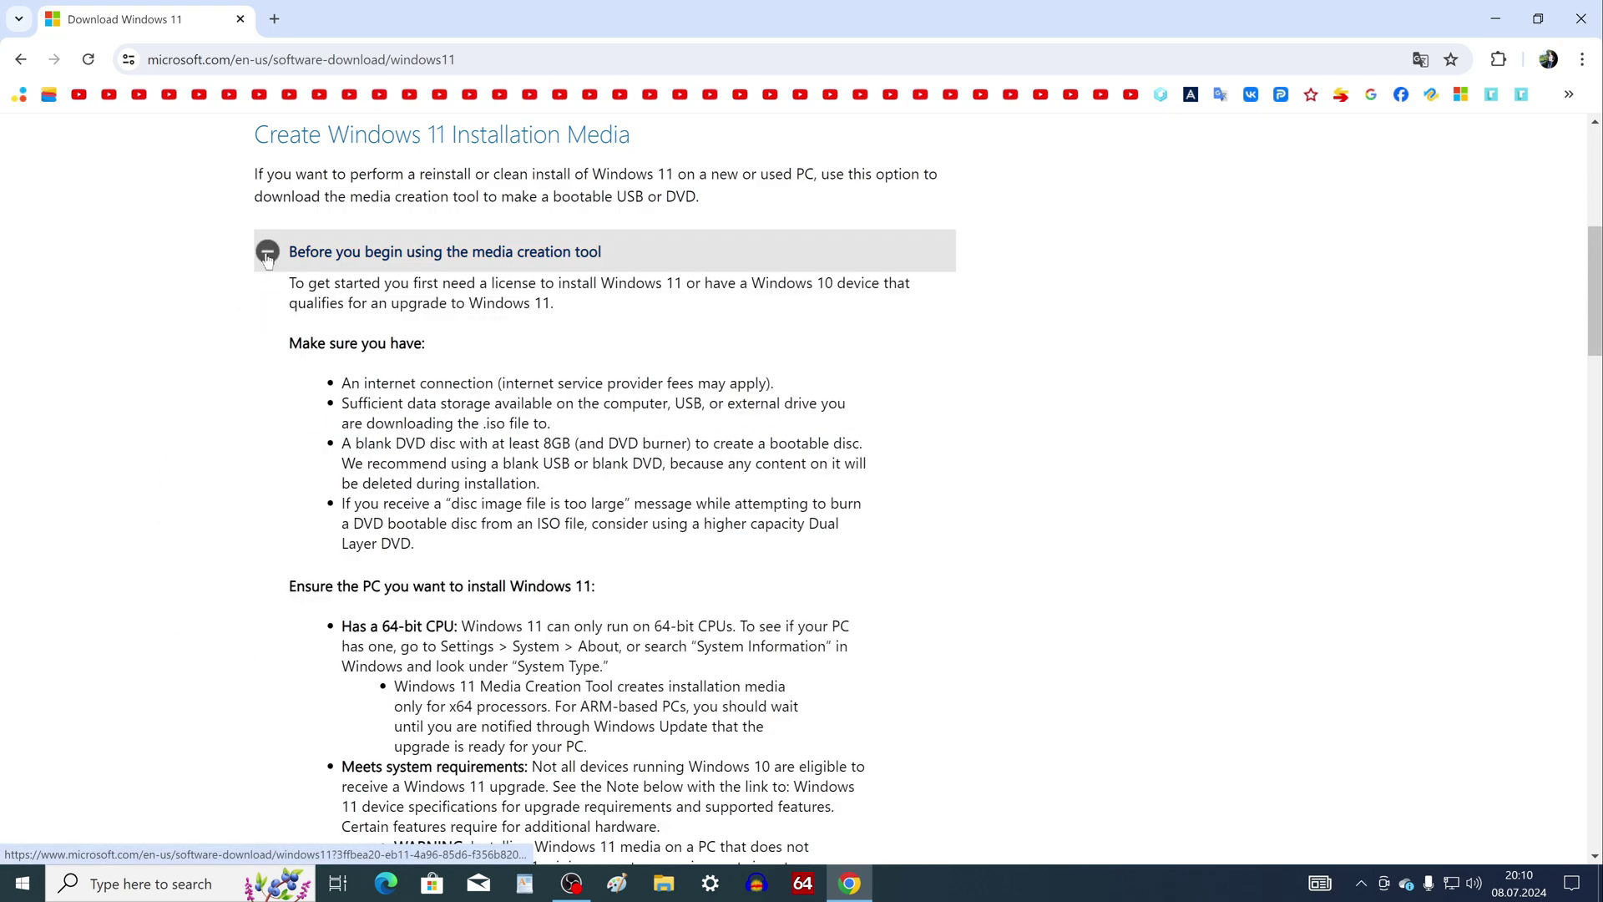
scroll(192, 495, down, 5)
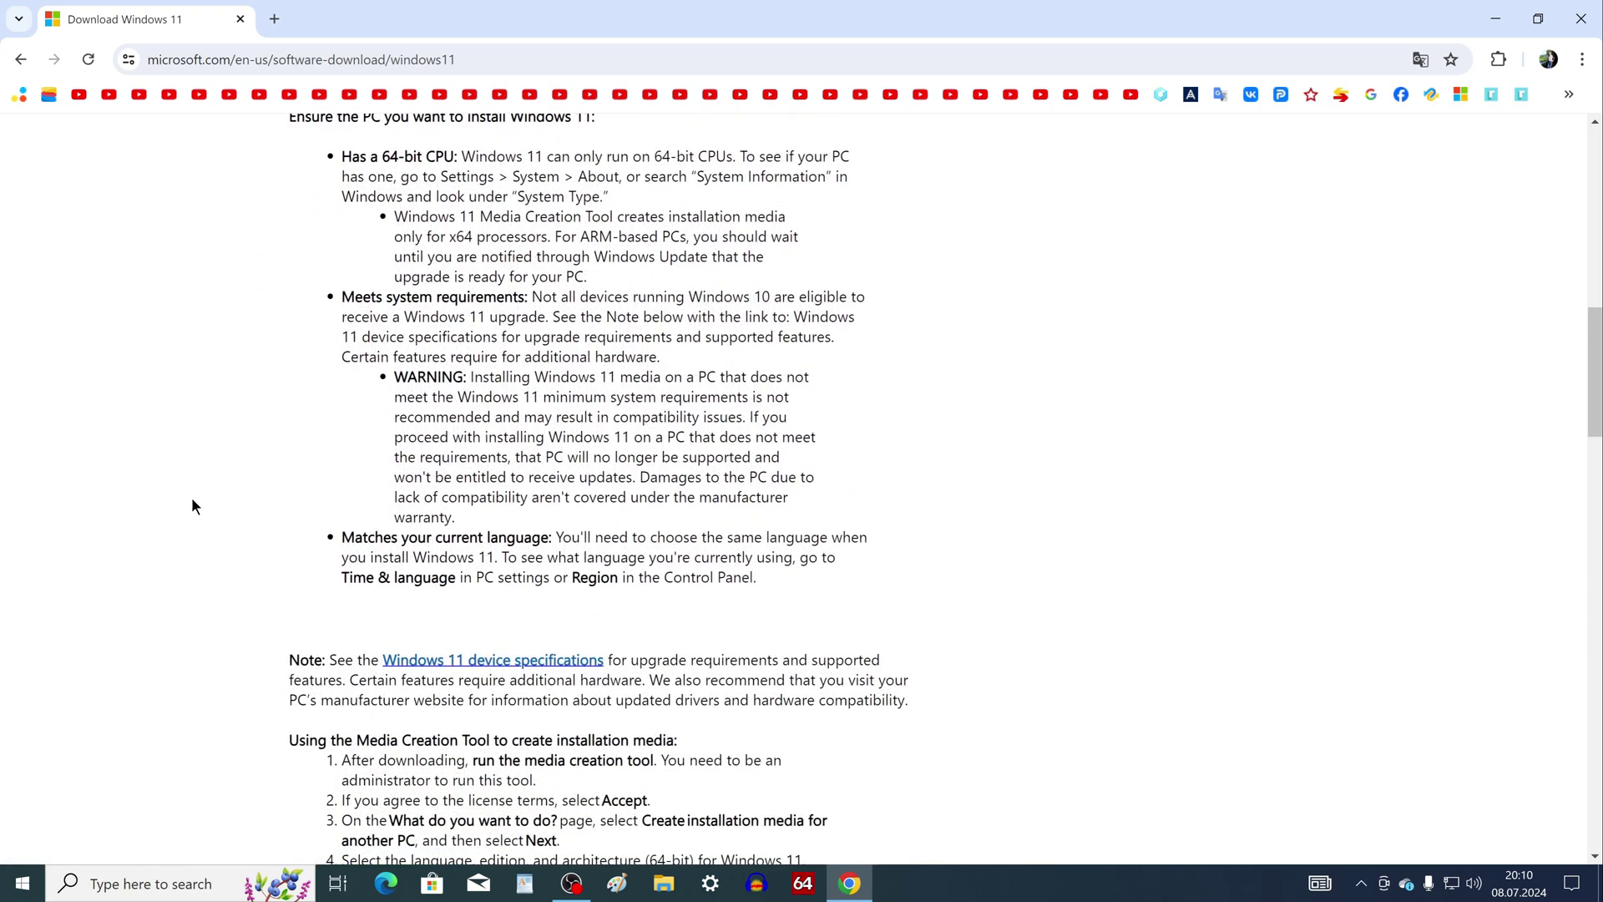
scroll(199, 626, up, 5)
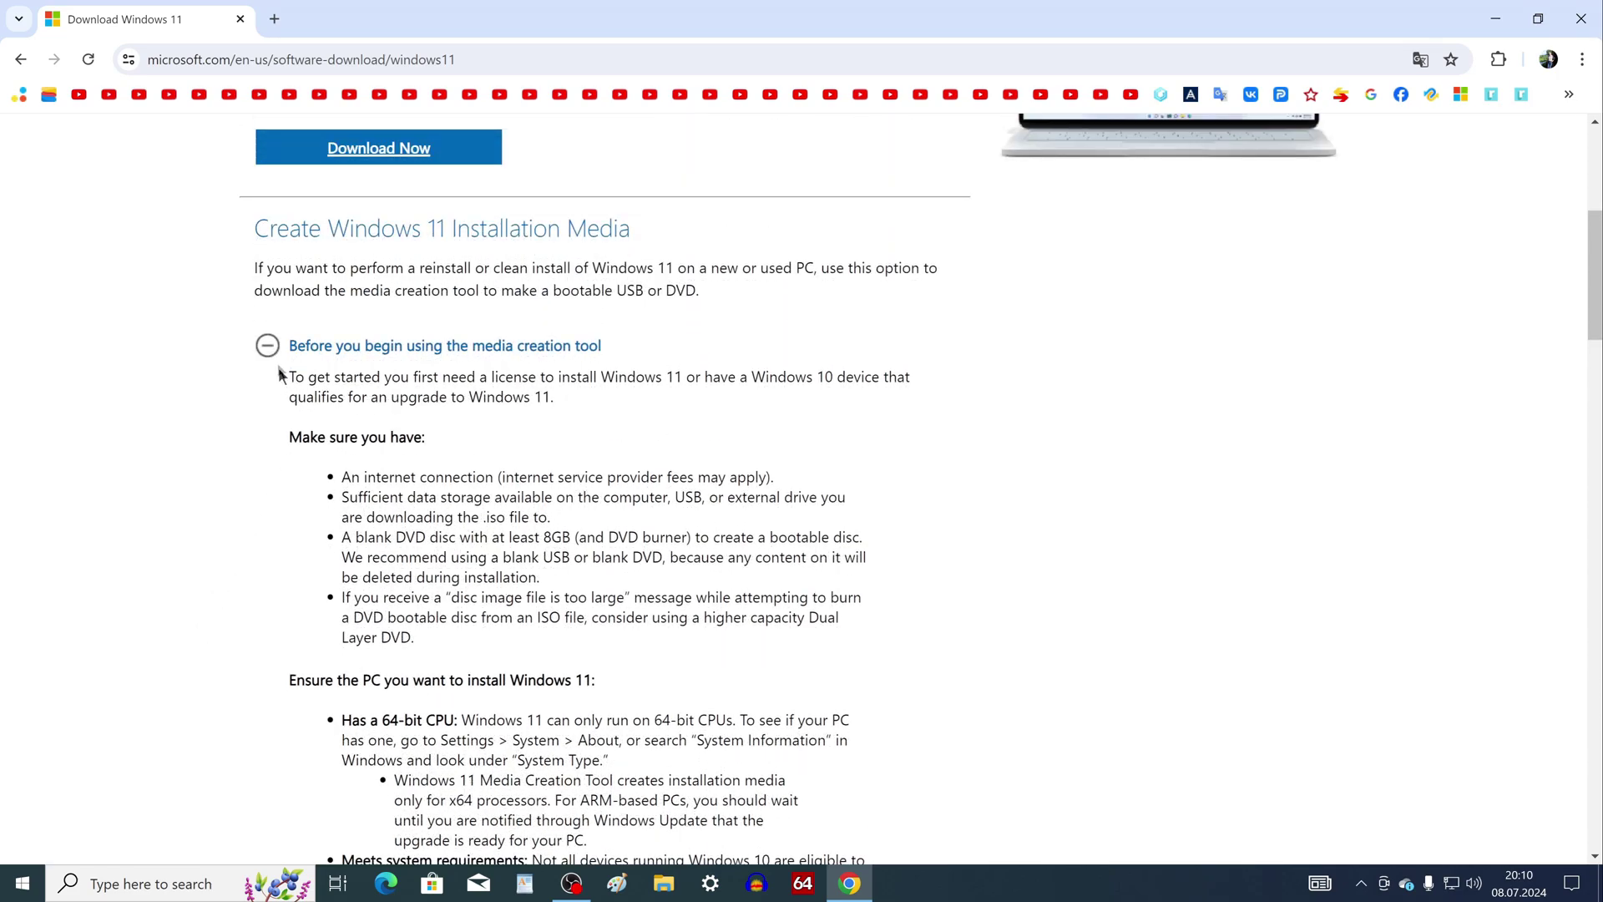
click(268, 348)
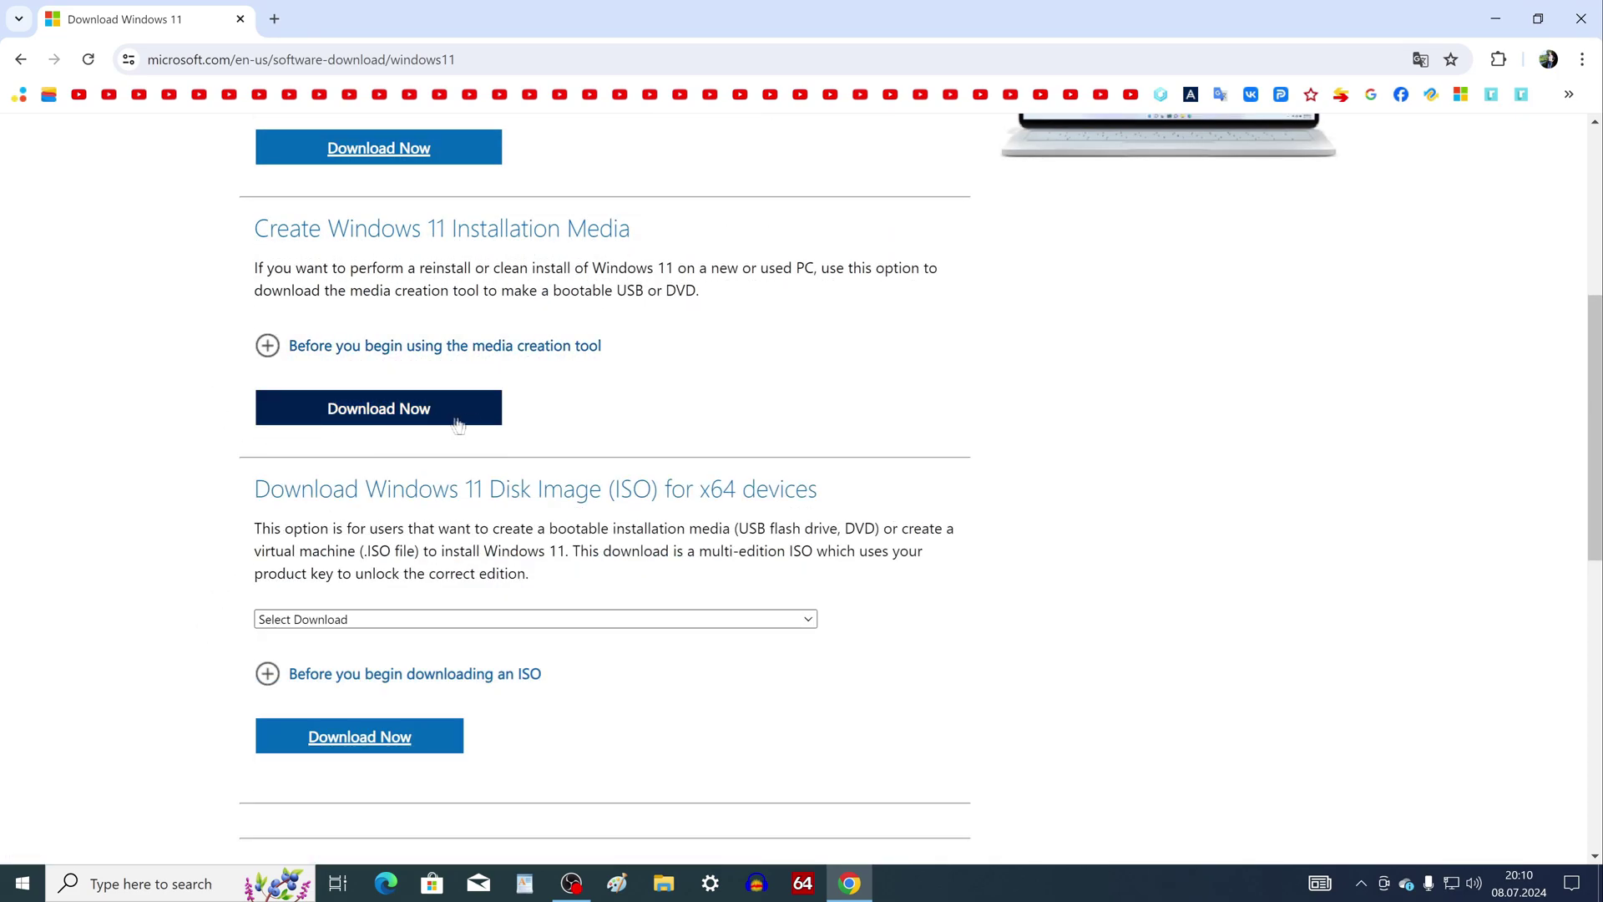
click(483, 419)
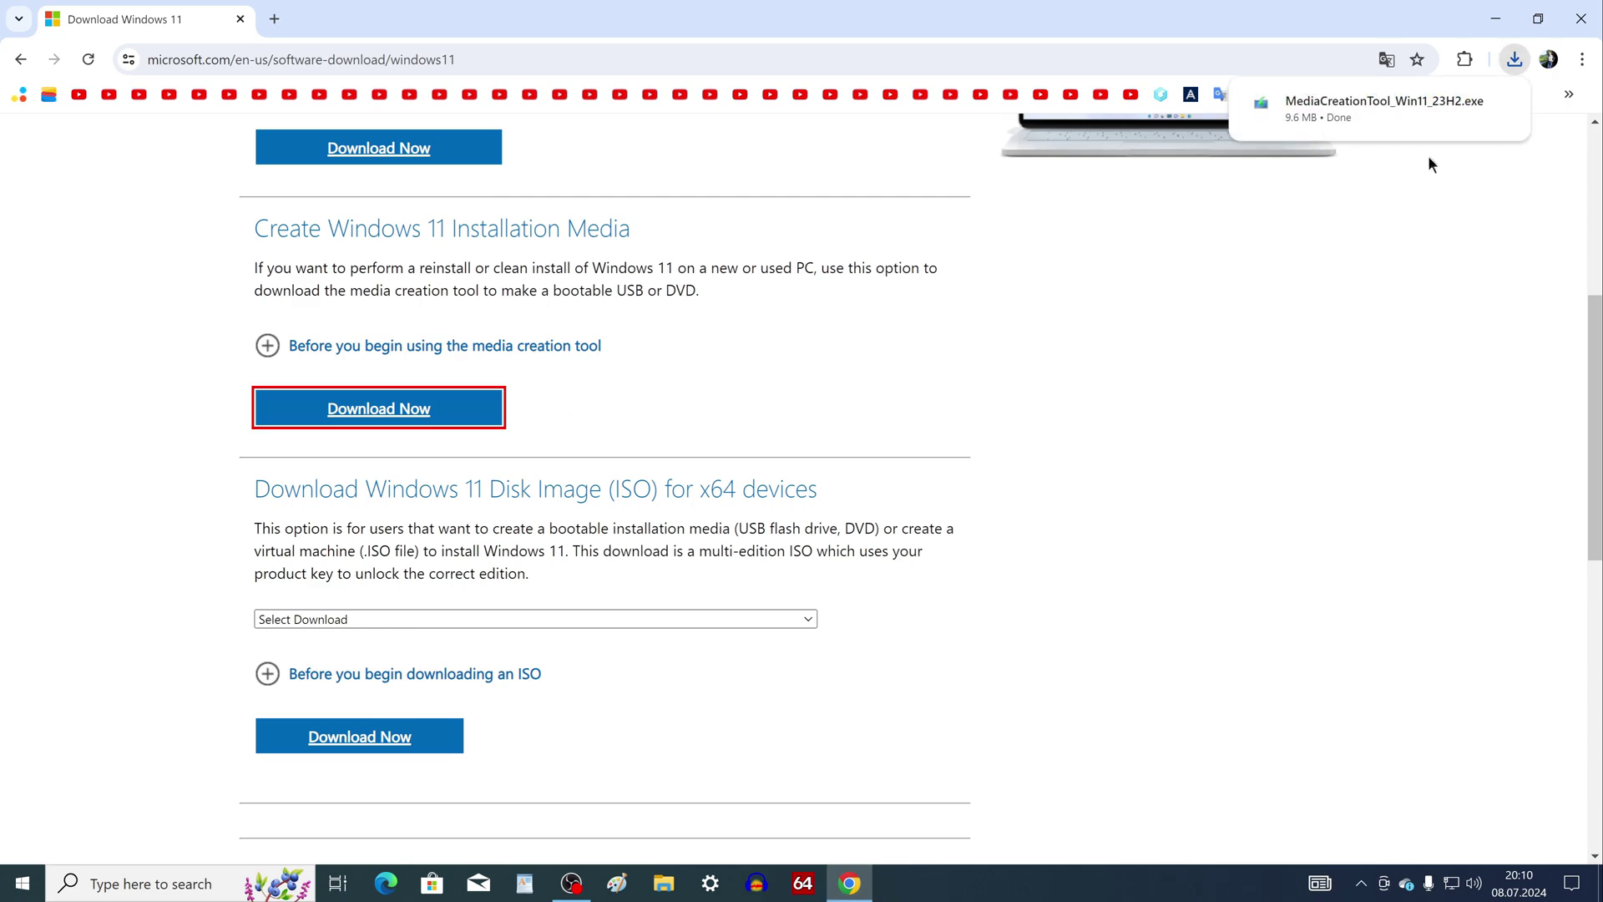
click(1586, 17)
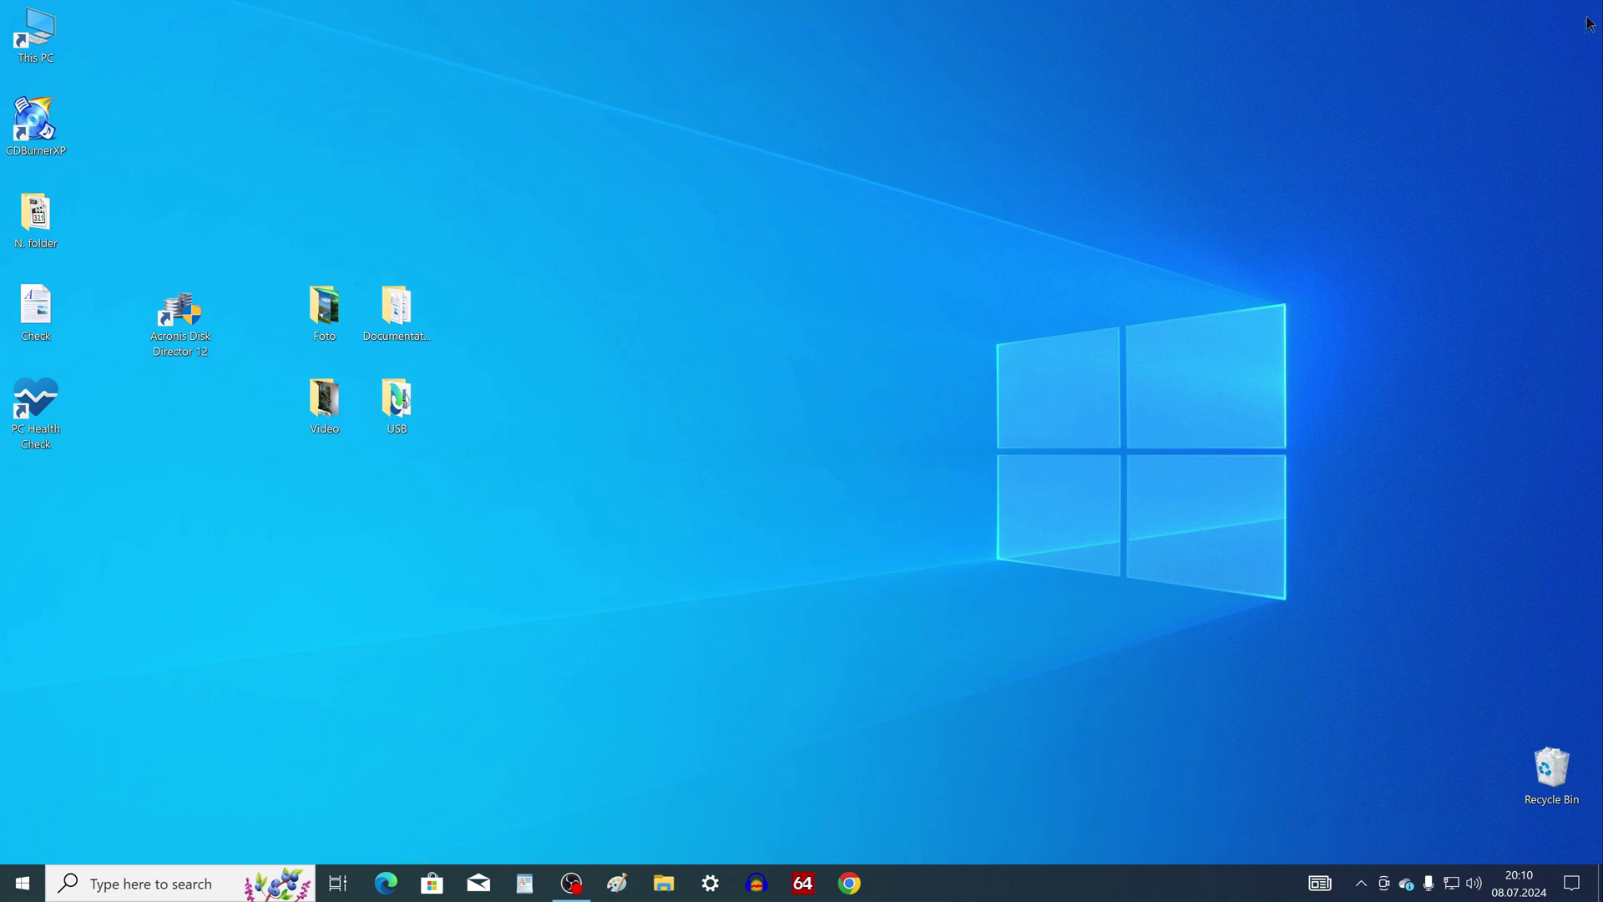
Launch MediaCreationTool_Win11_23H2 from the Downloads folder in File Explorer
click(663, 885)
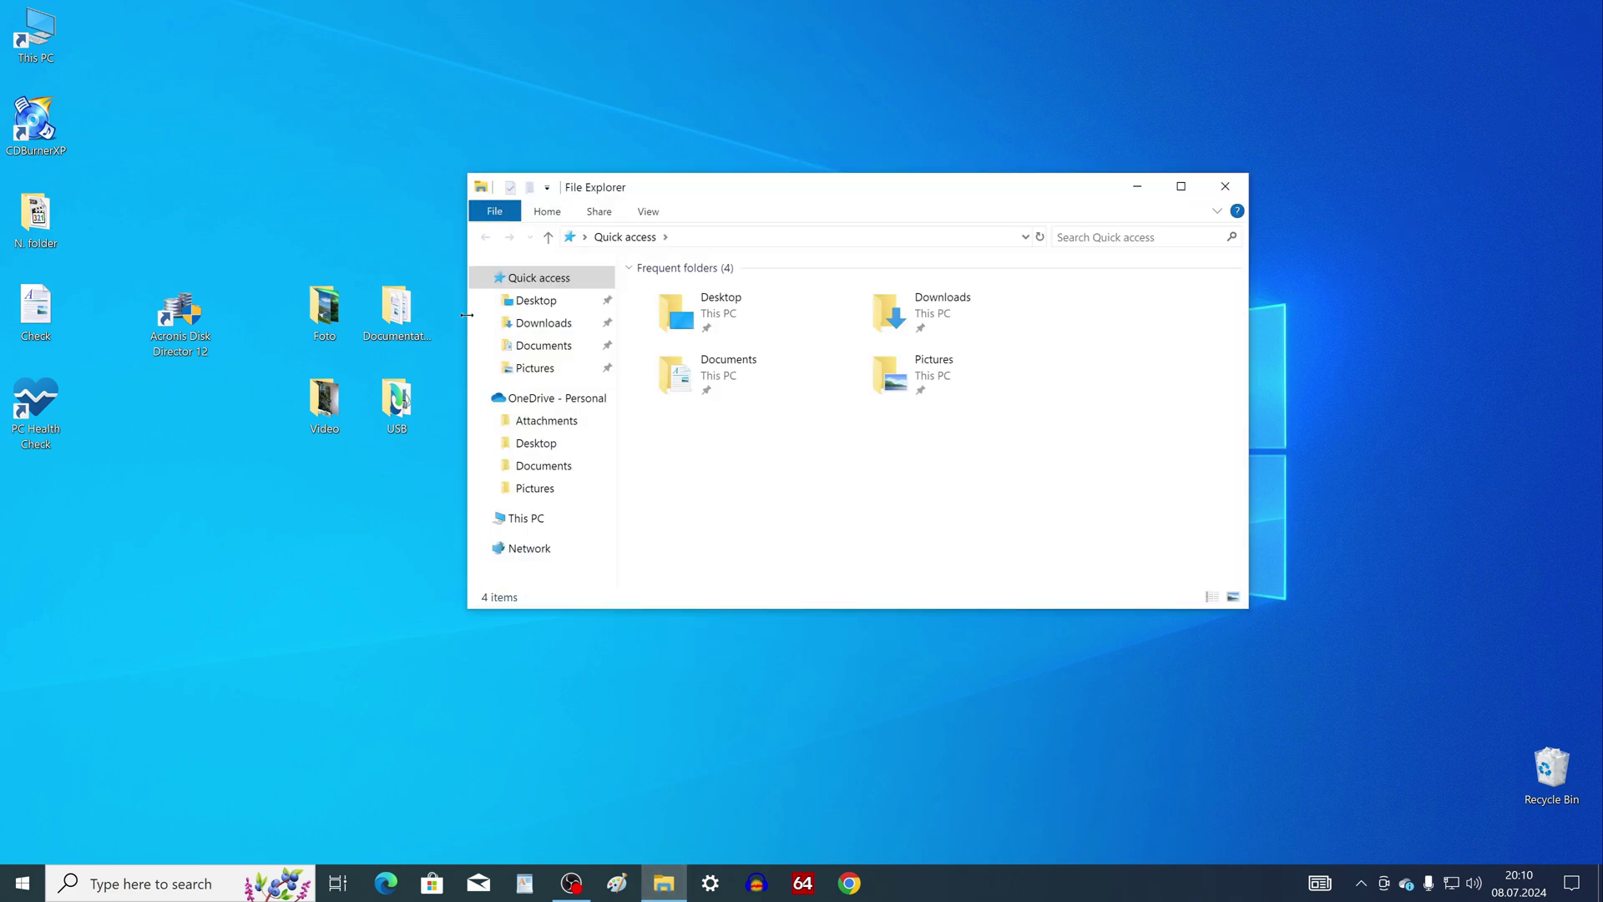
click(551, 323)
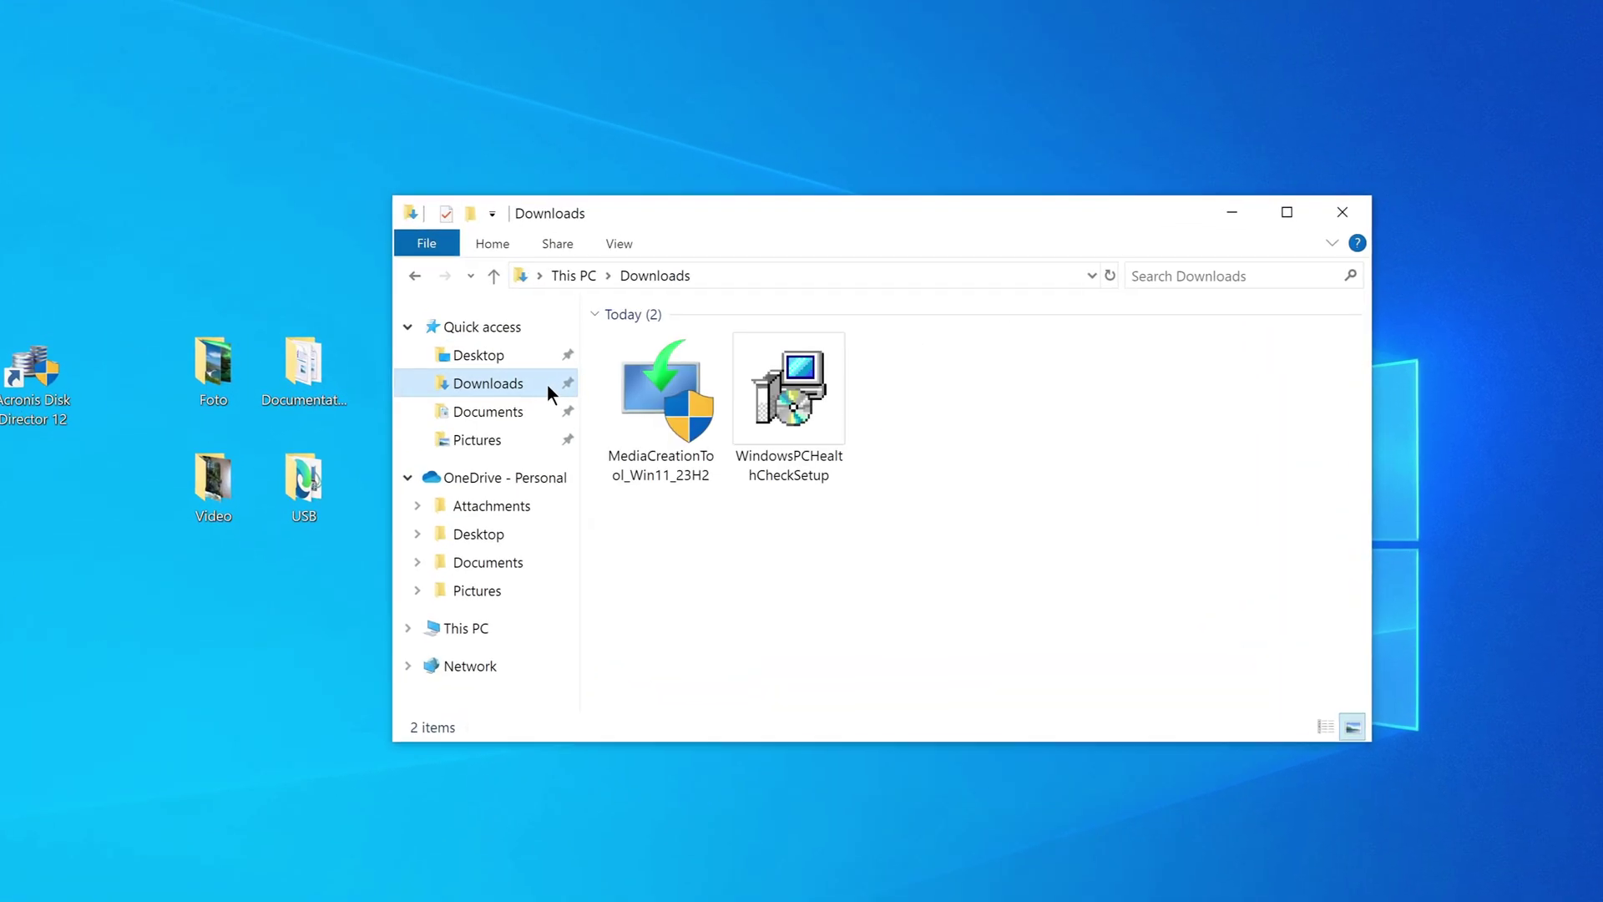
double_click(665, 397)
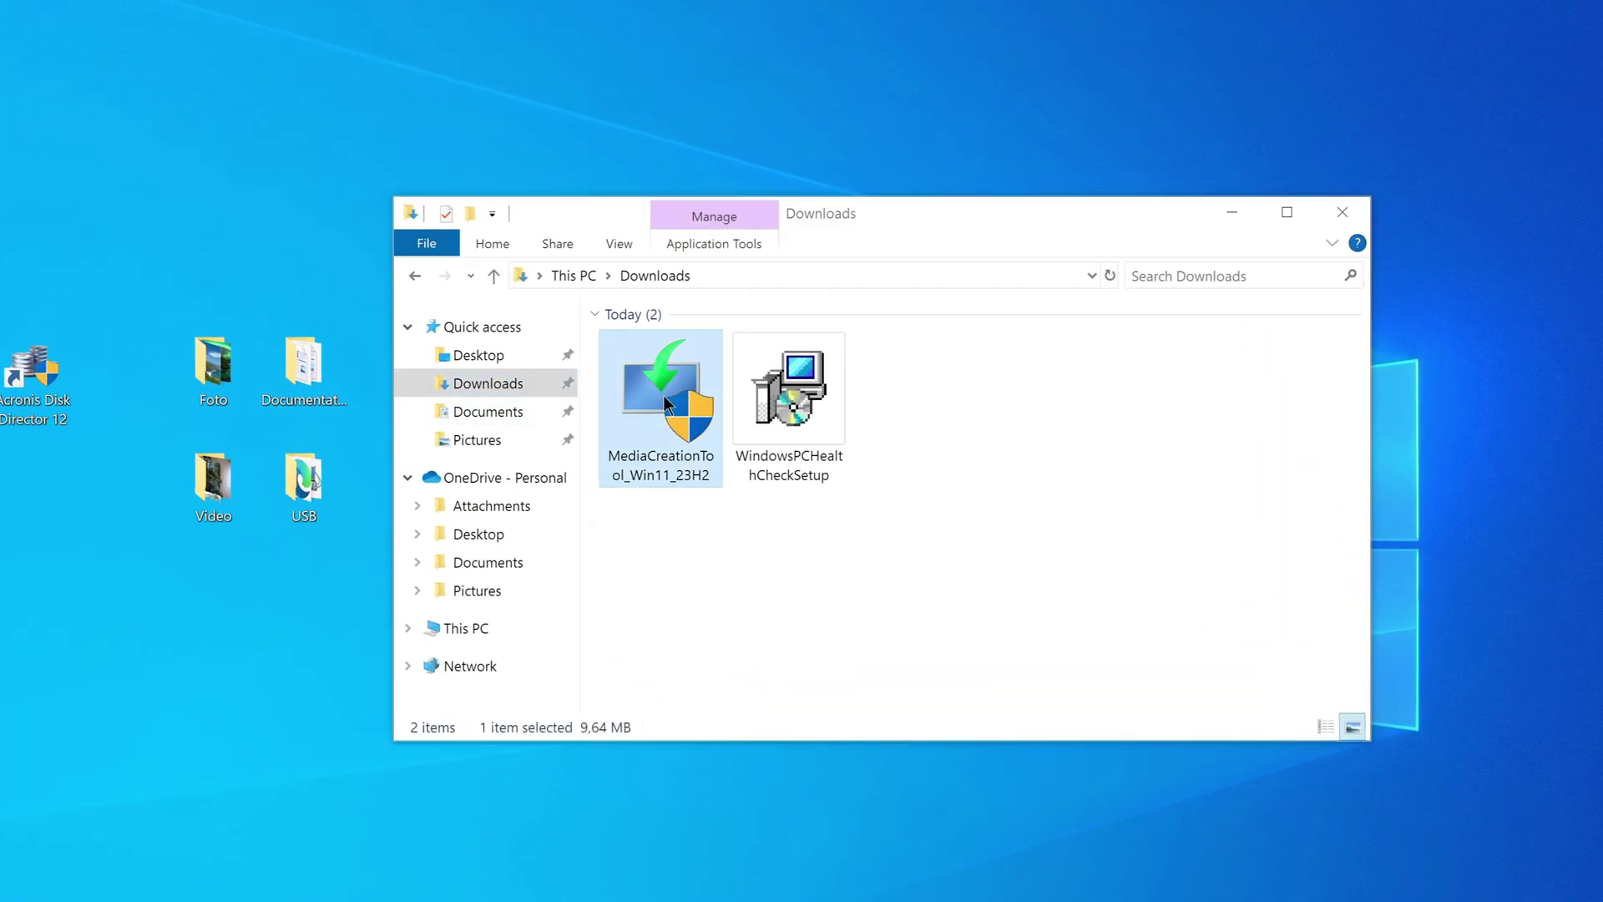
click(1341, 213)
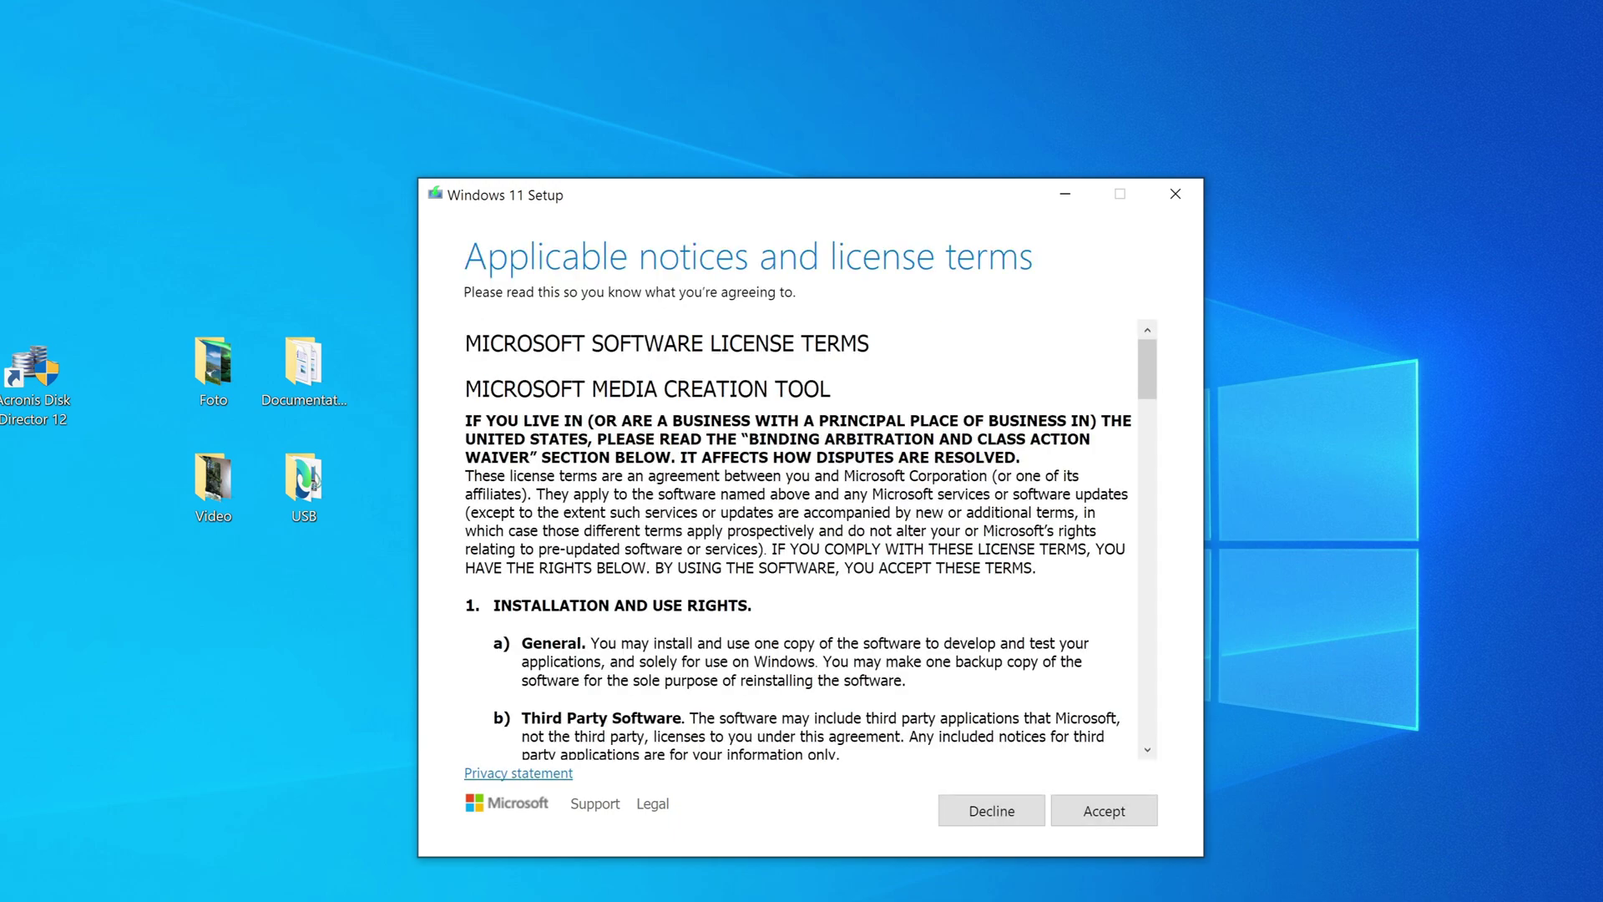
Accept the license, keep English (United States) and Windows 11, and choose ISO file as media
click(1114, 810)
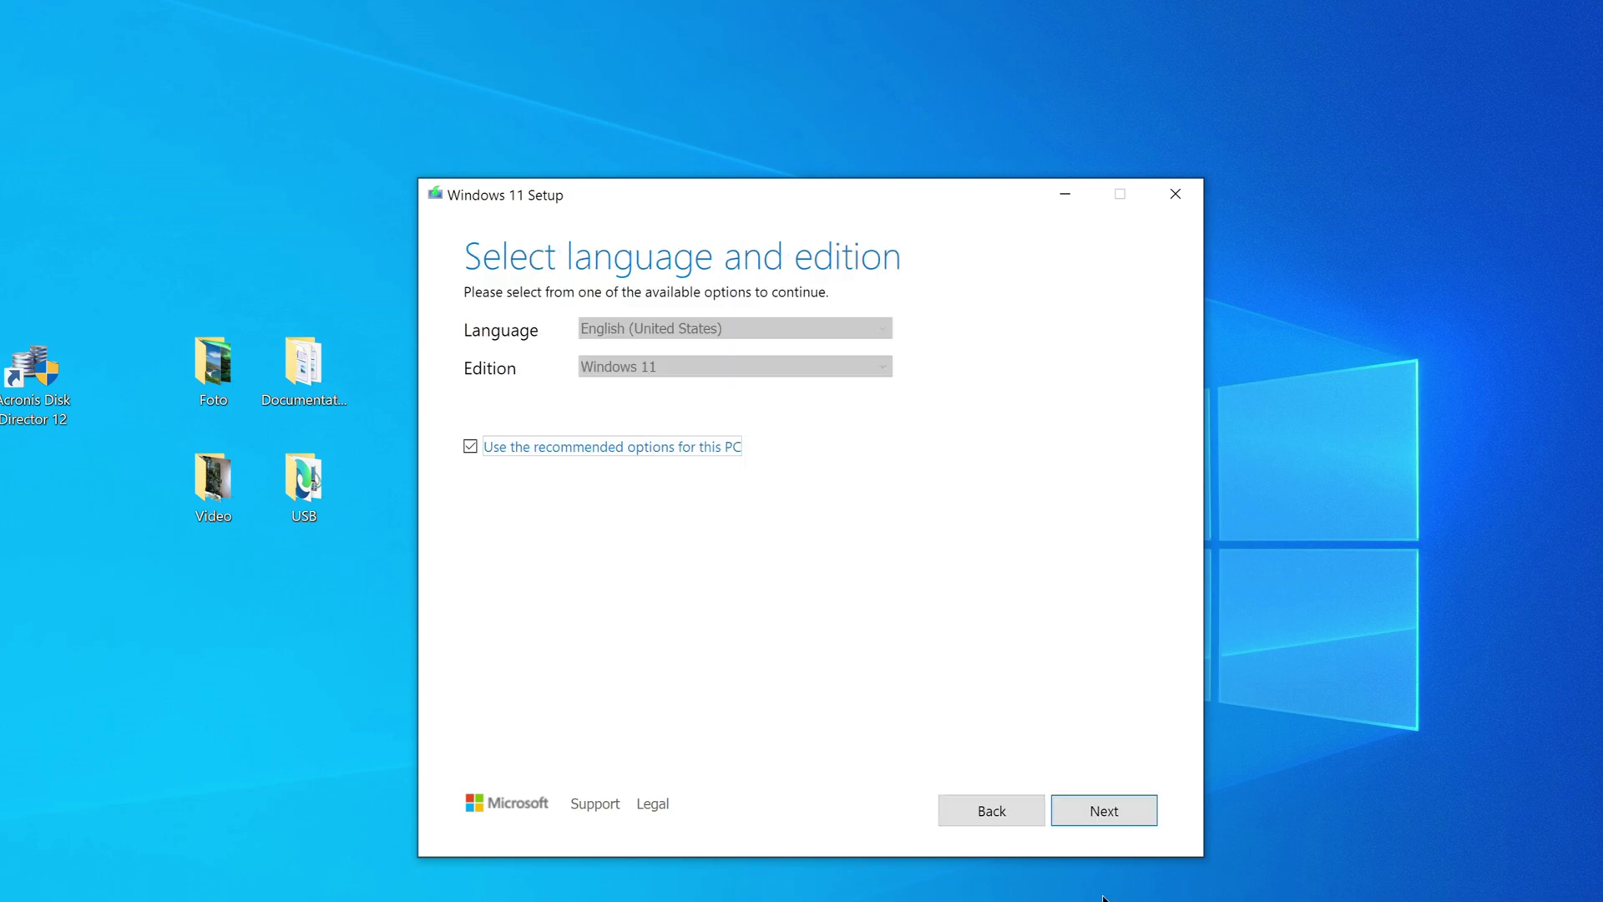
click(471, 444)
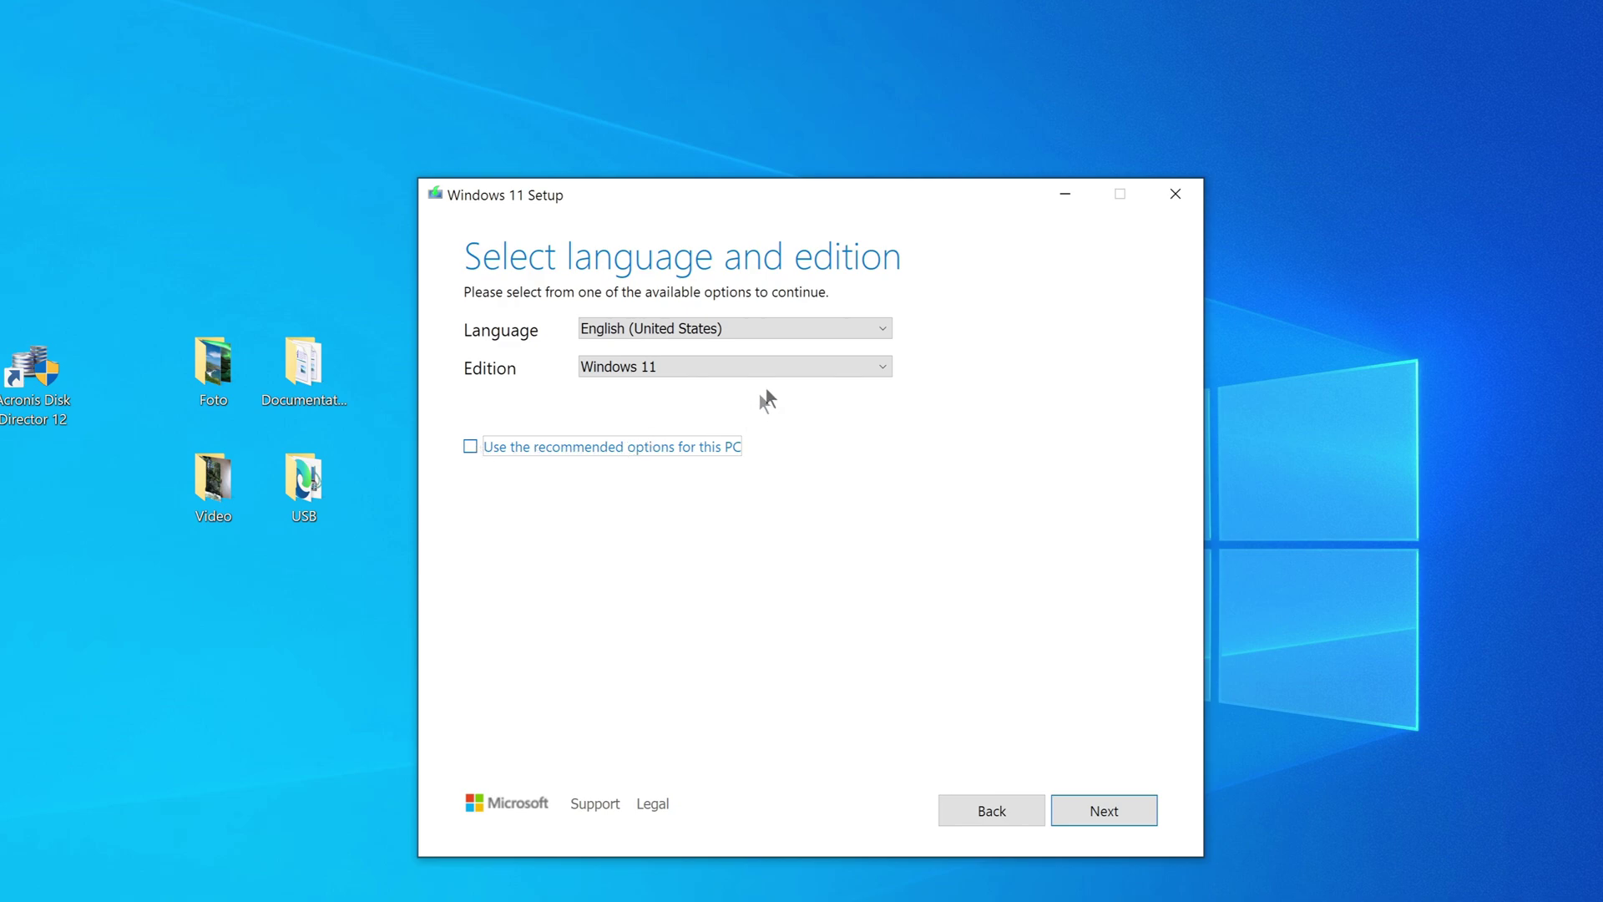
click(820, 329)
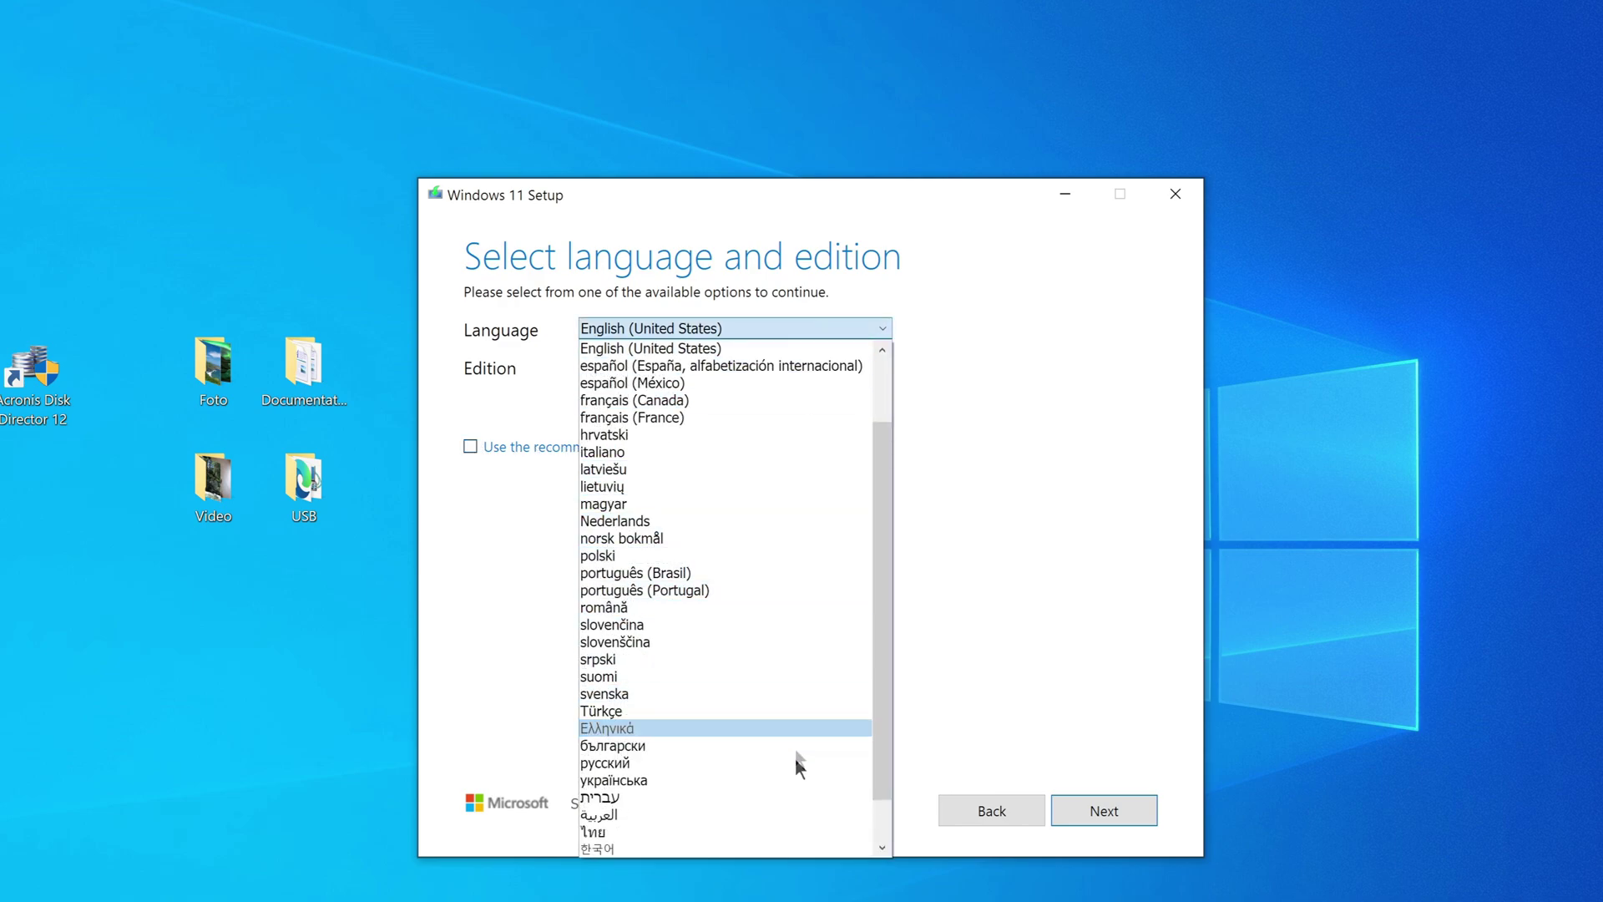
click(1002, 364)
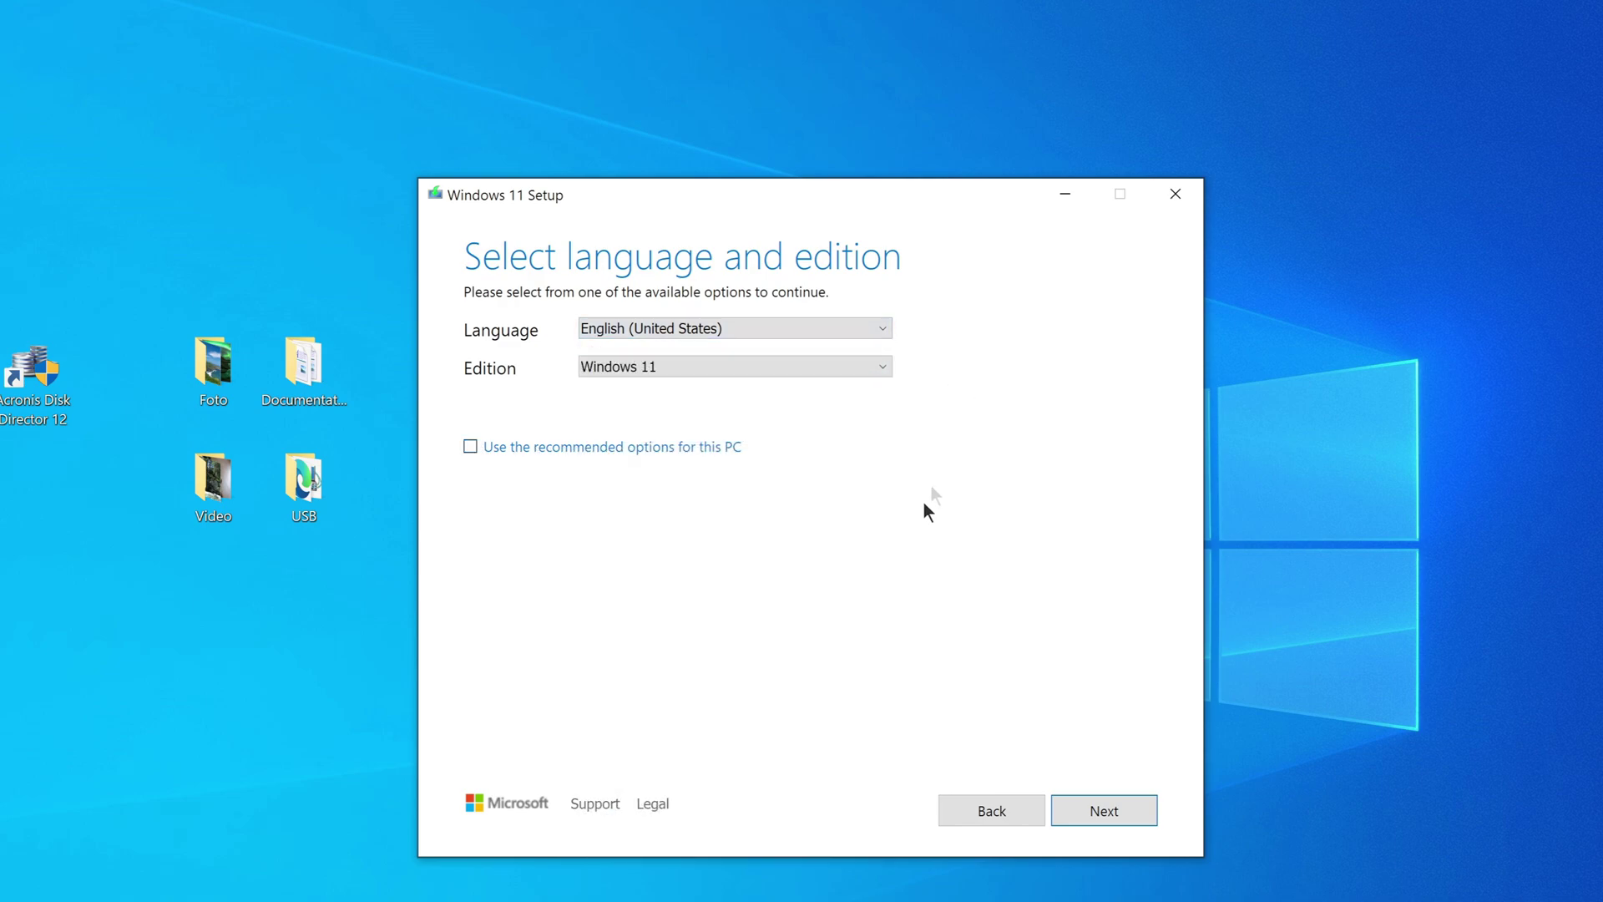
click(1075, 822)
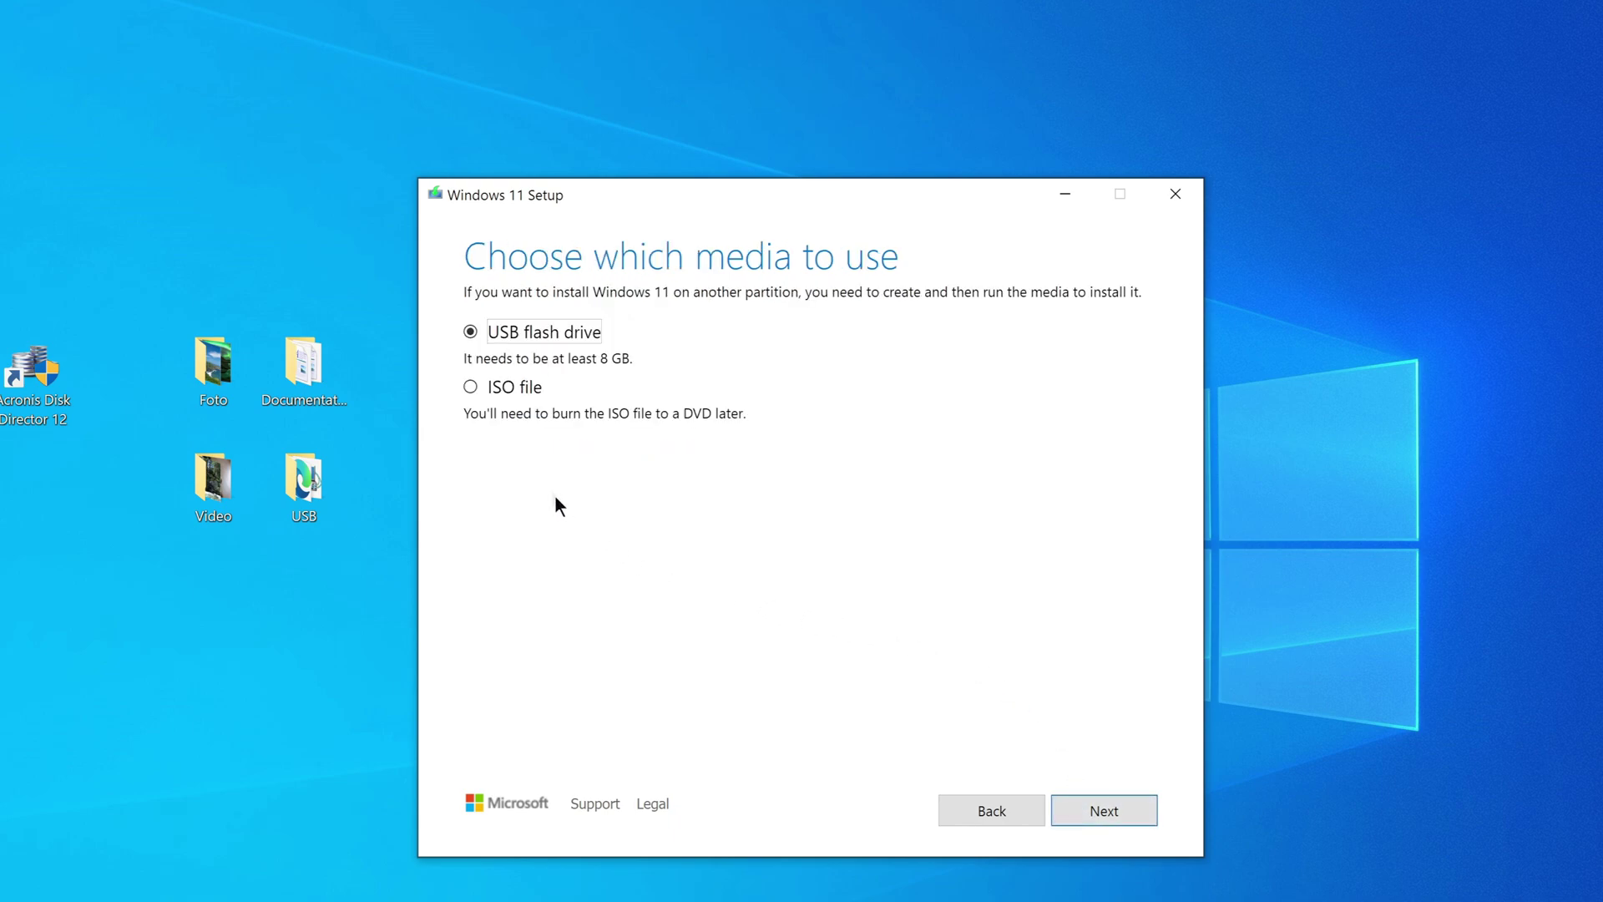
click(473, 388)
click(1076, 813)
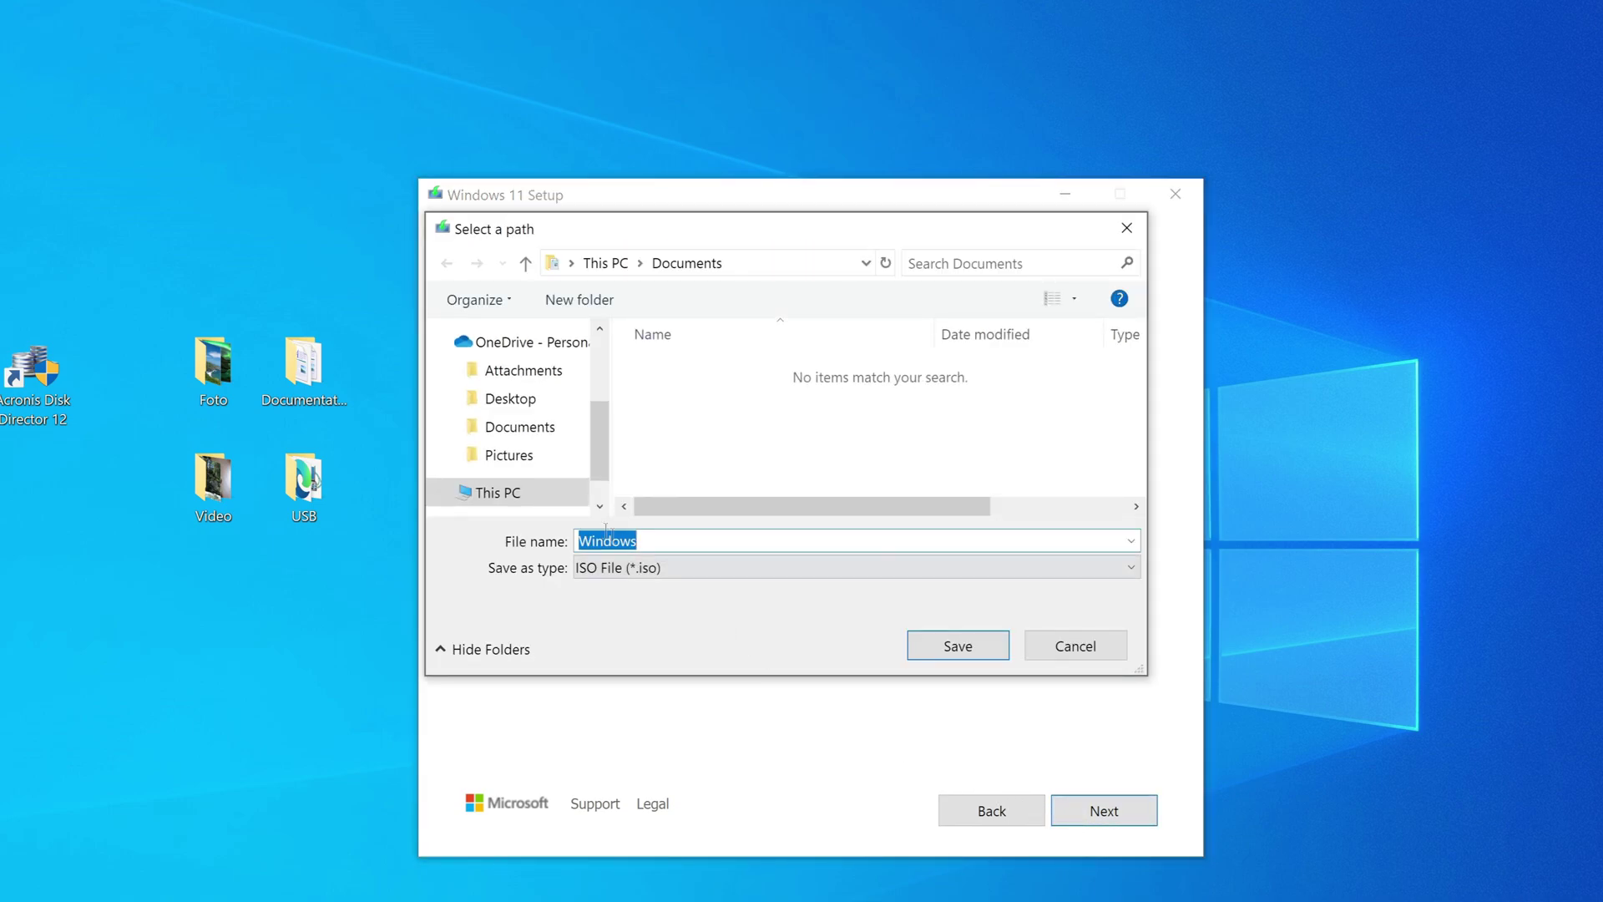
Save Windows.iso to the Desktop folder and finish the tool once the ISO is created
click(511, 399)
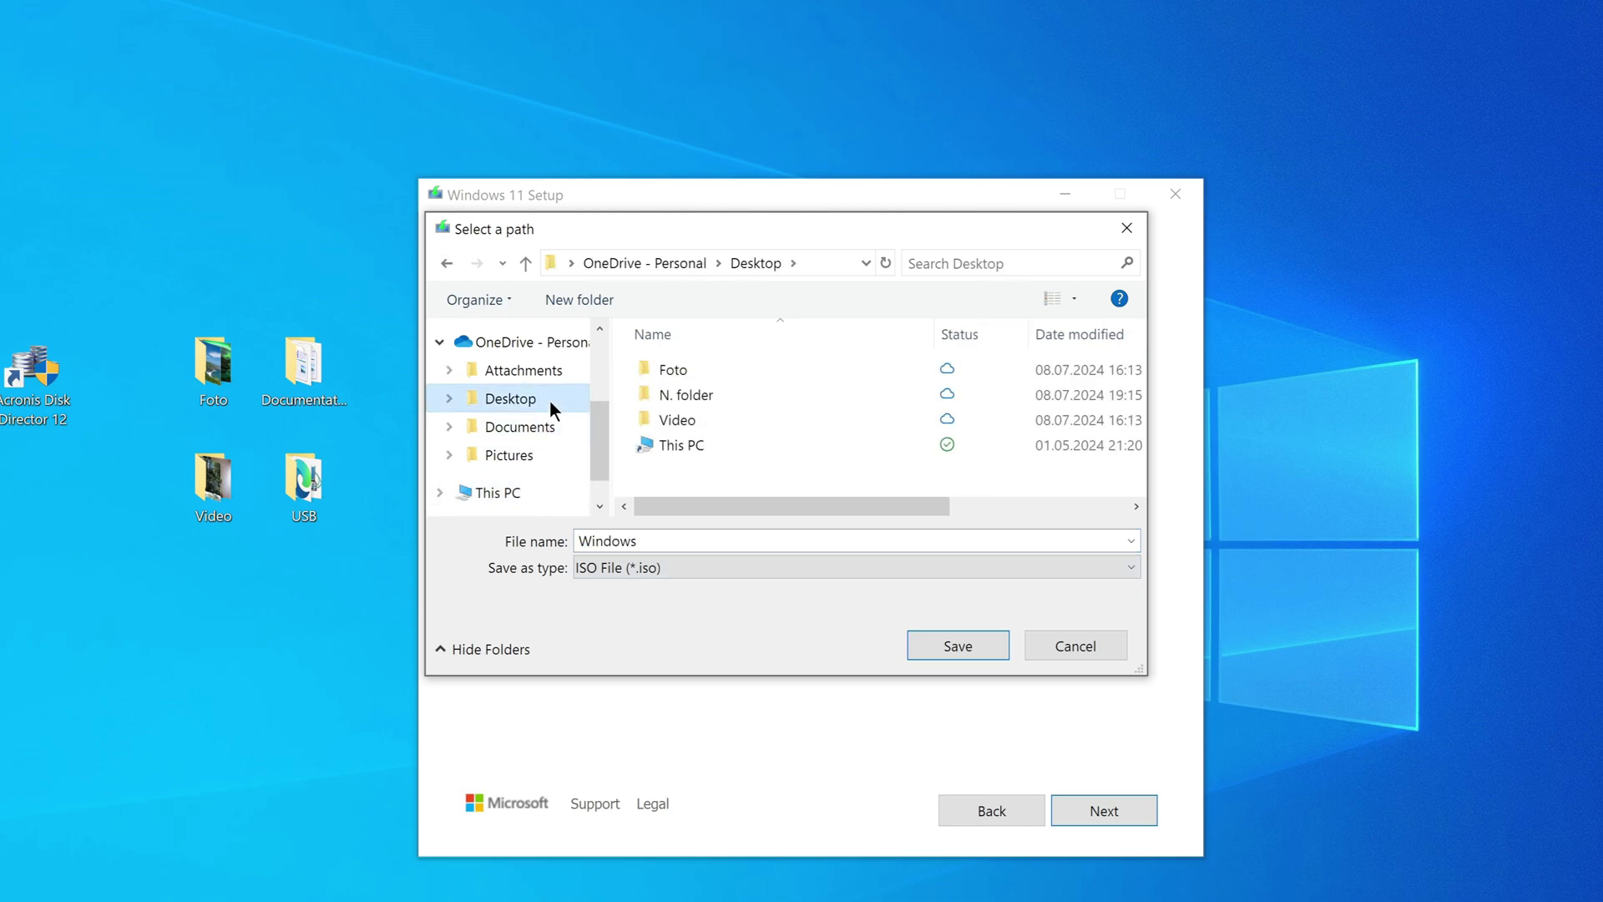
click(938, 653)
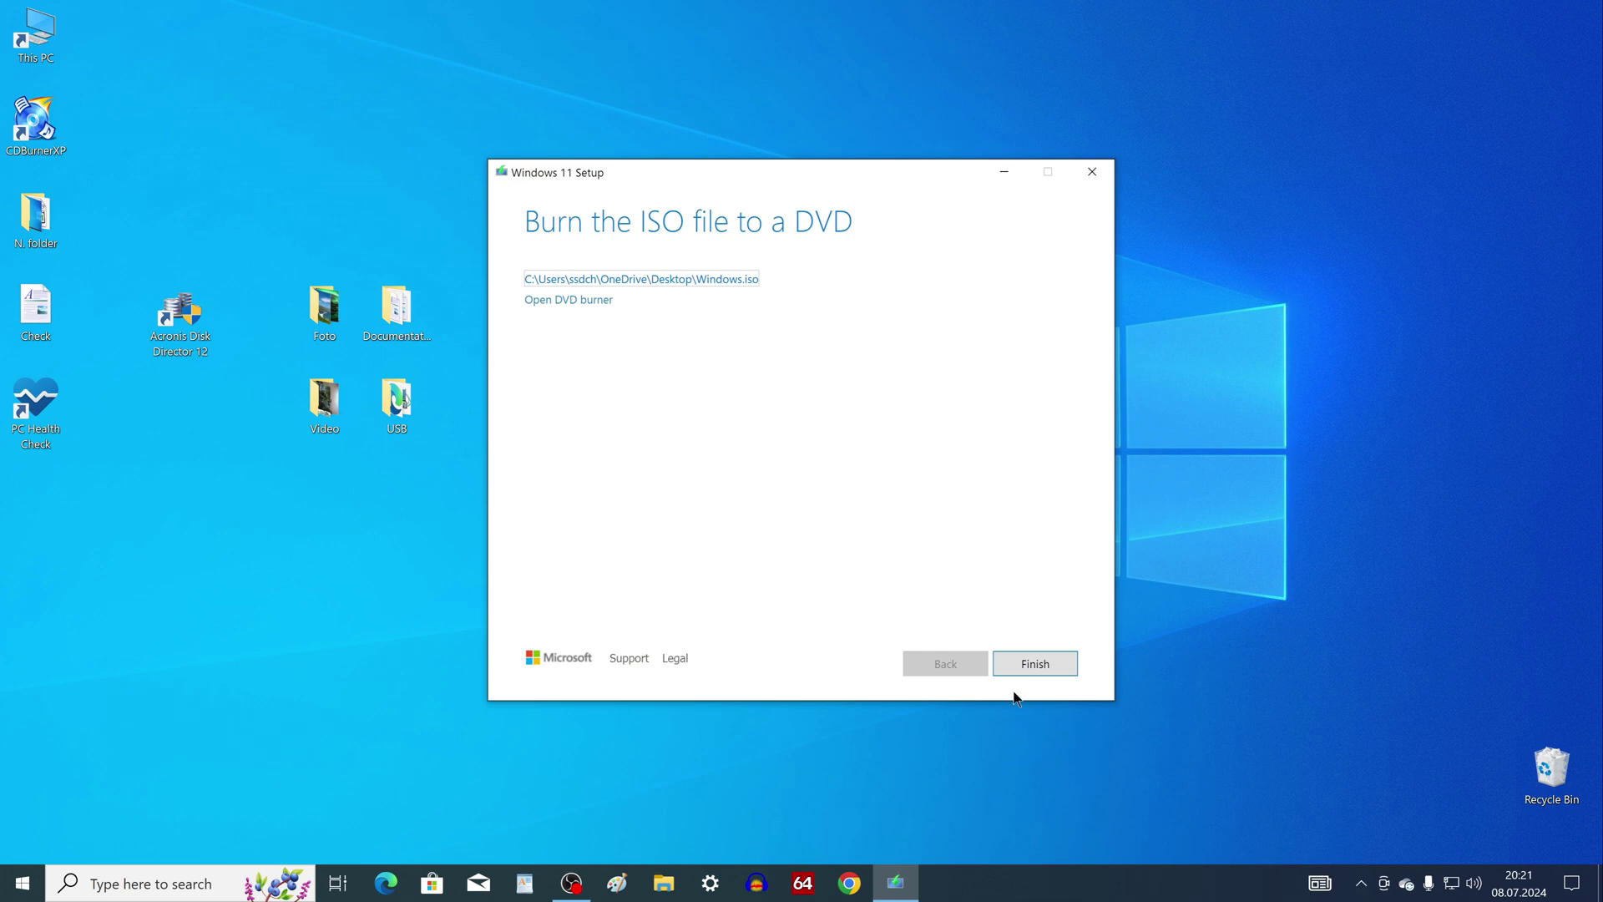
click(1011, 664)
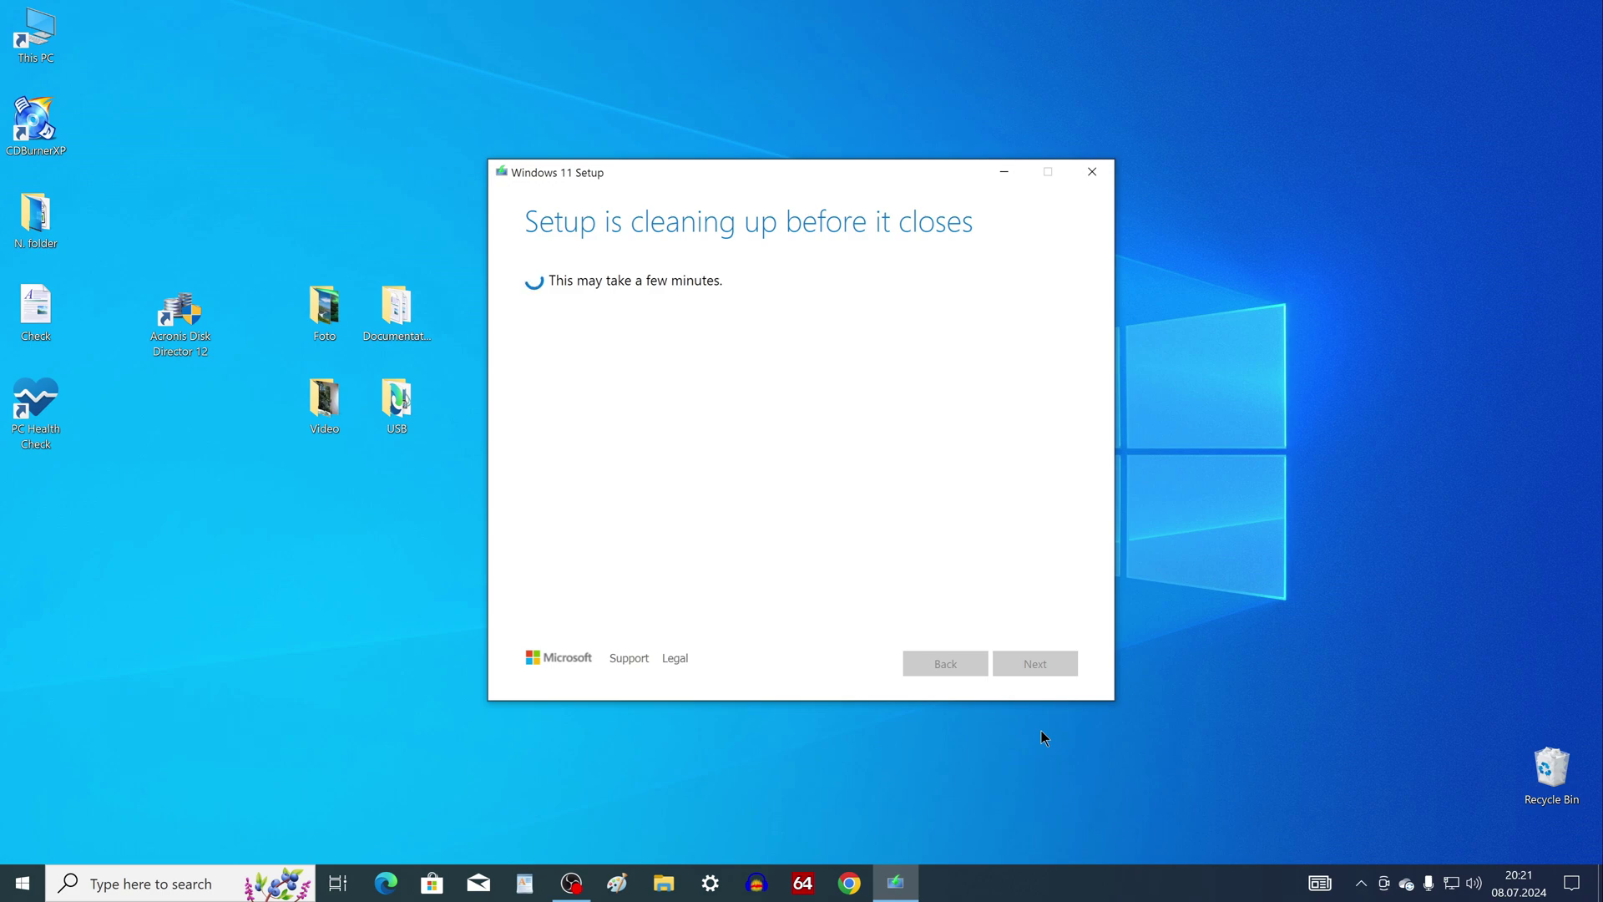
Mount Windows.iso from the desktop and run setup from its sources folder
drag(177, 210, 576, 348)
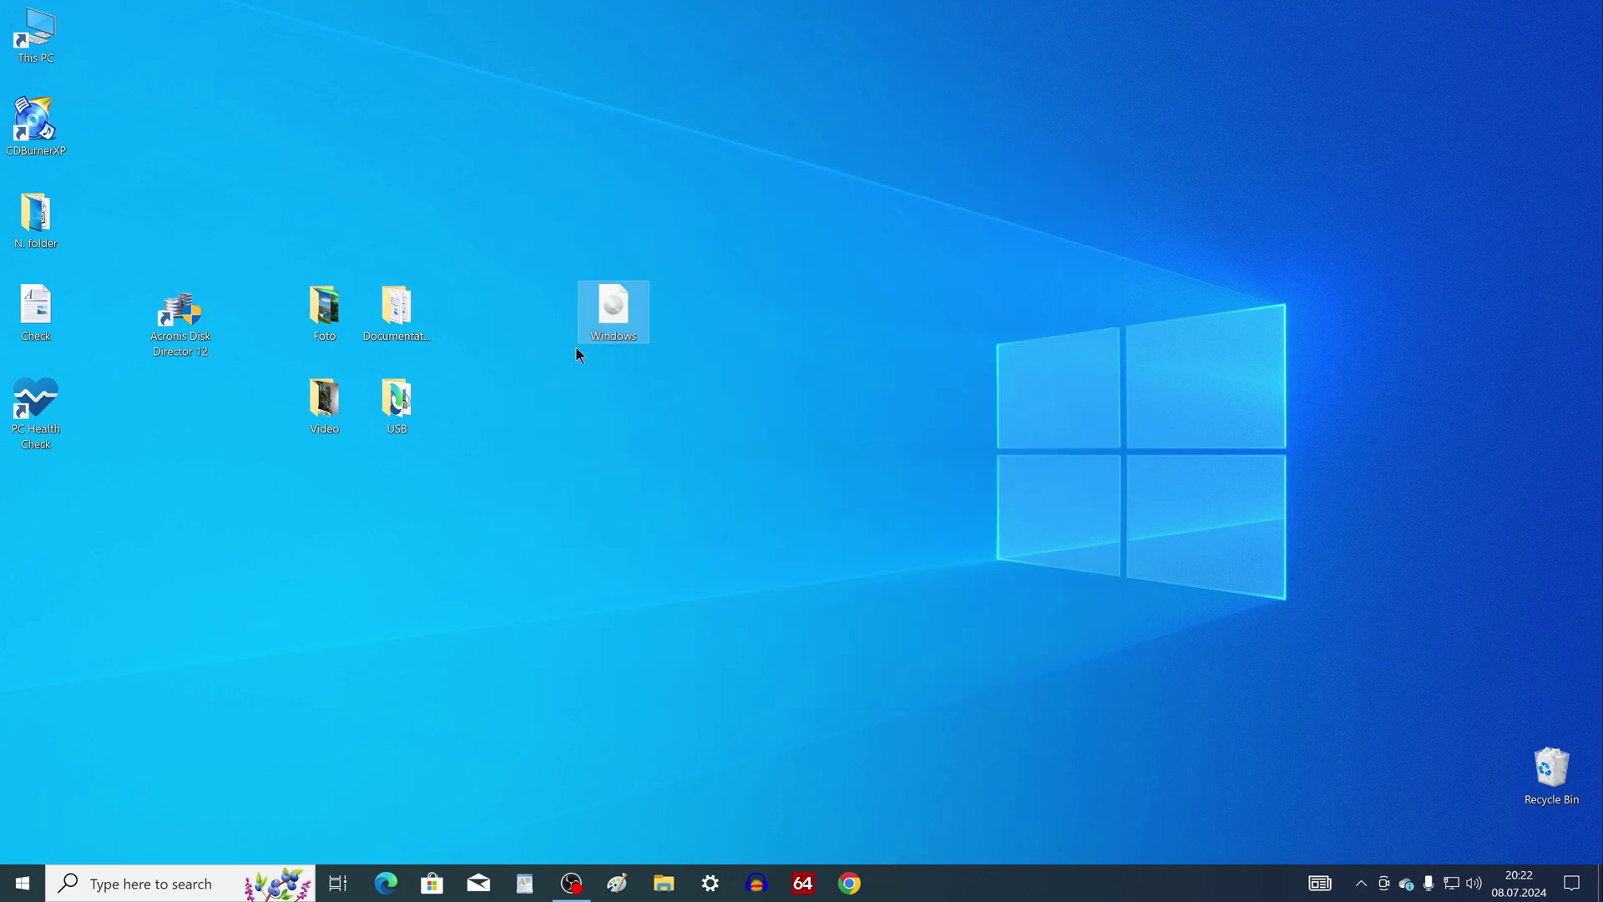
double_click(613, 311)
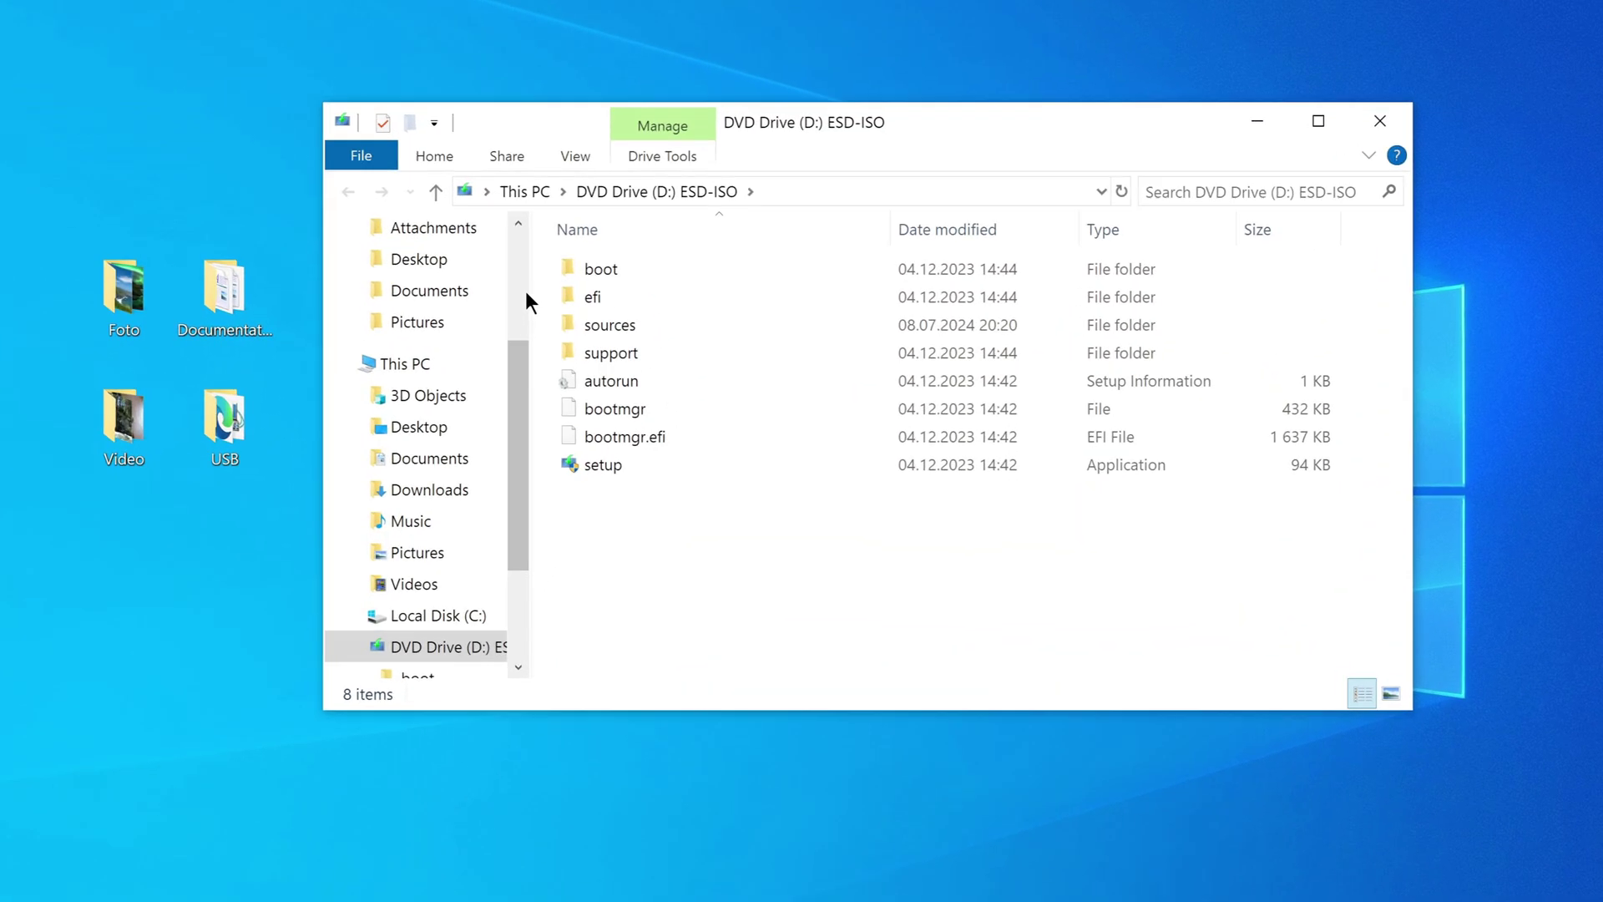
drag(519, 241, 627, 542)
click(627, 543)
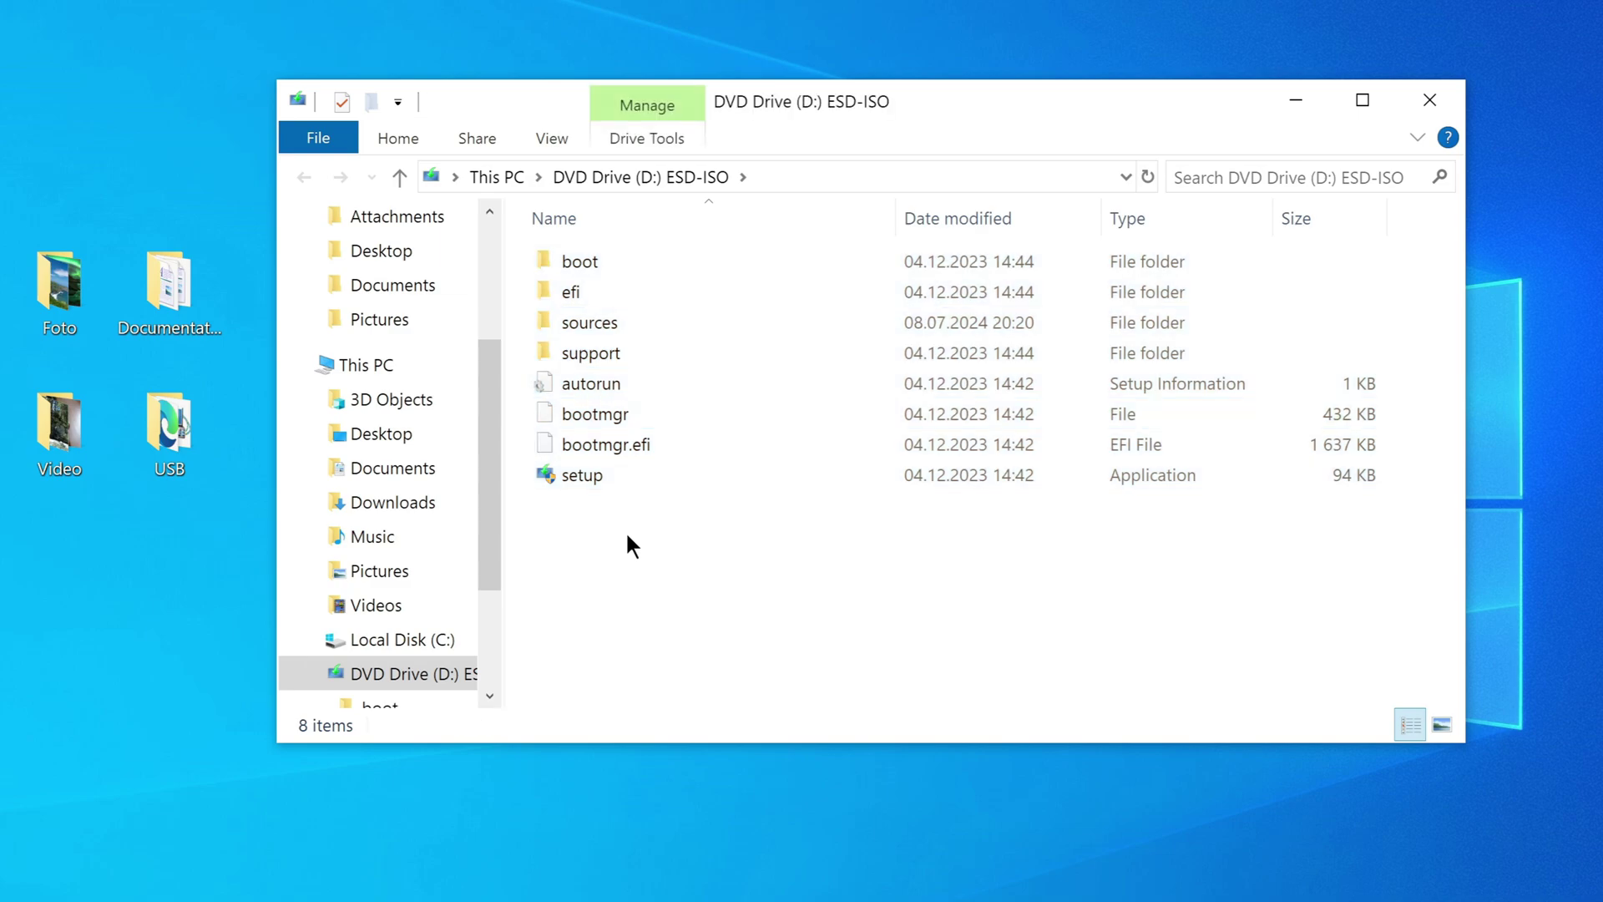
click(616, 326)
double_click(615, 326)
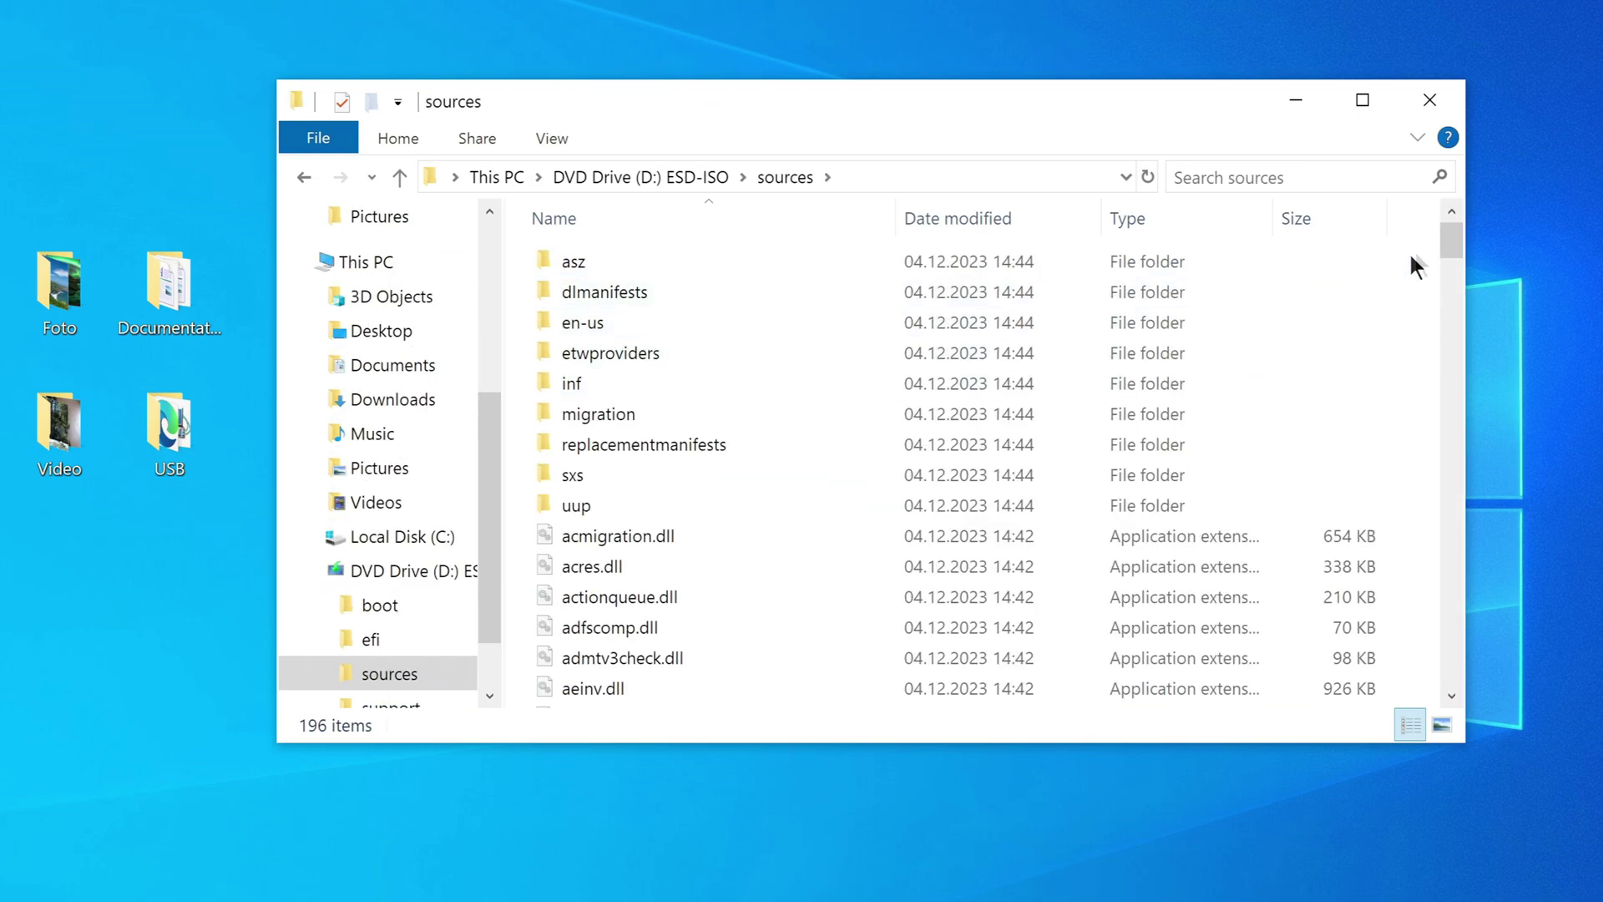
drag(1450, 233, 1449, 504)
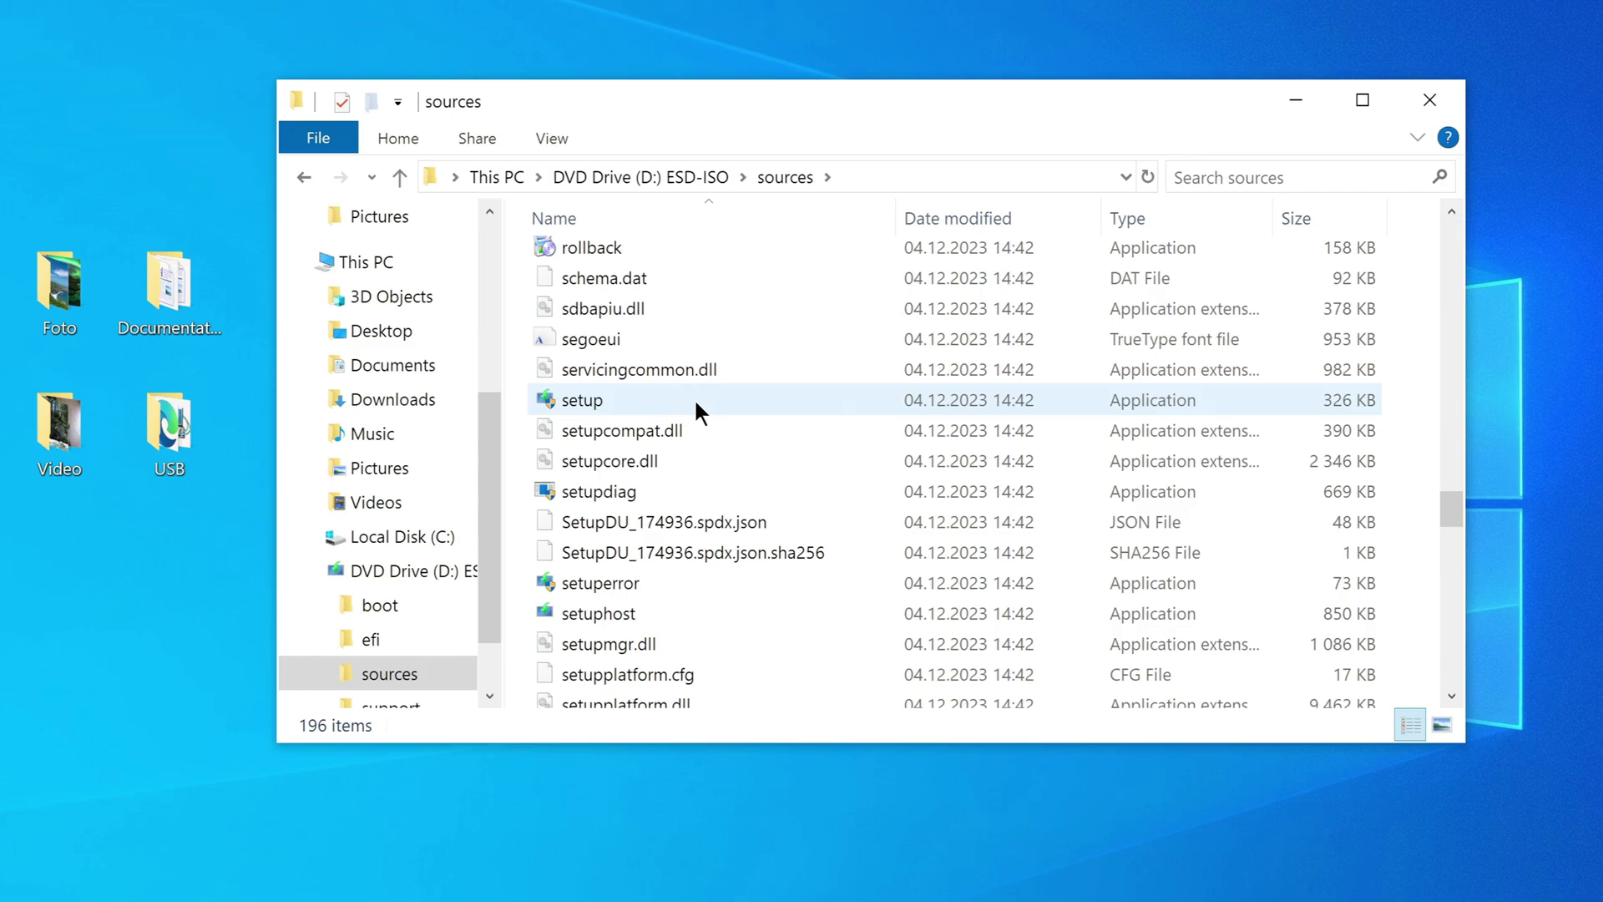
double_click(582, 400)
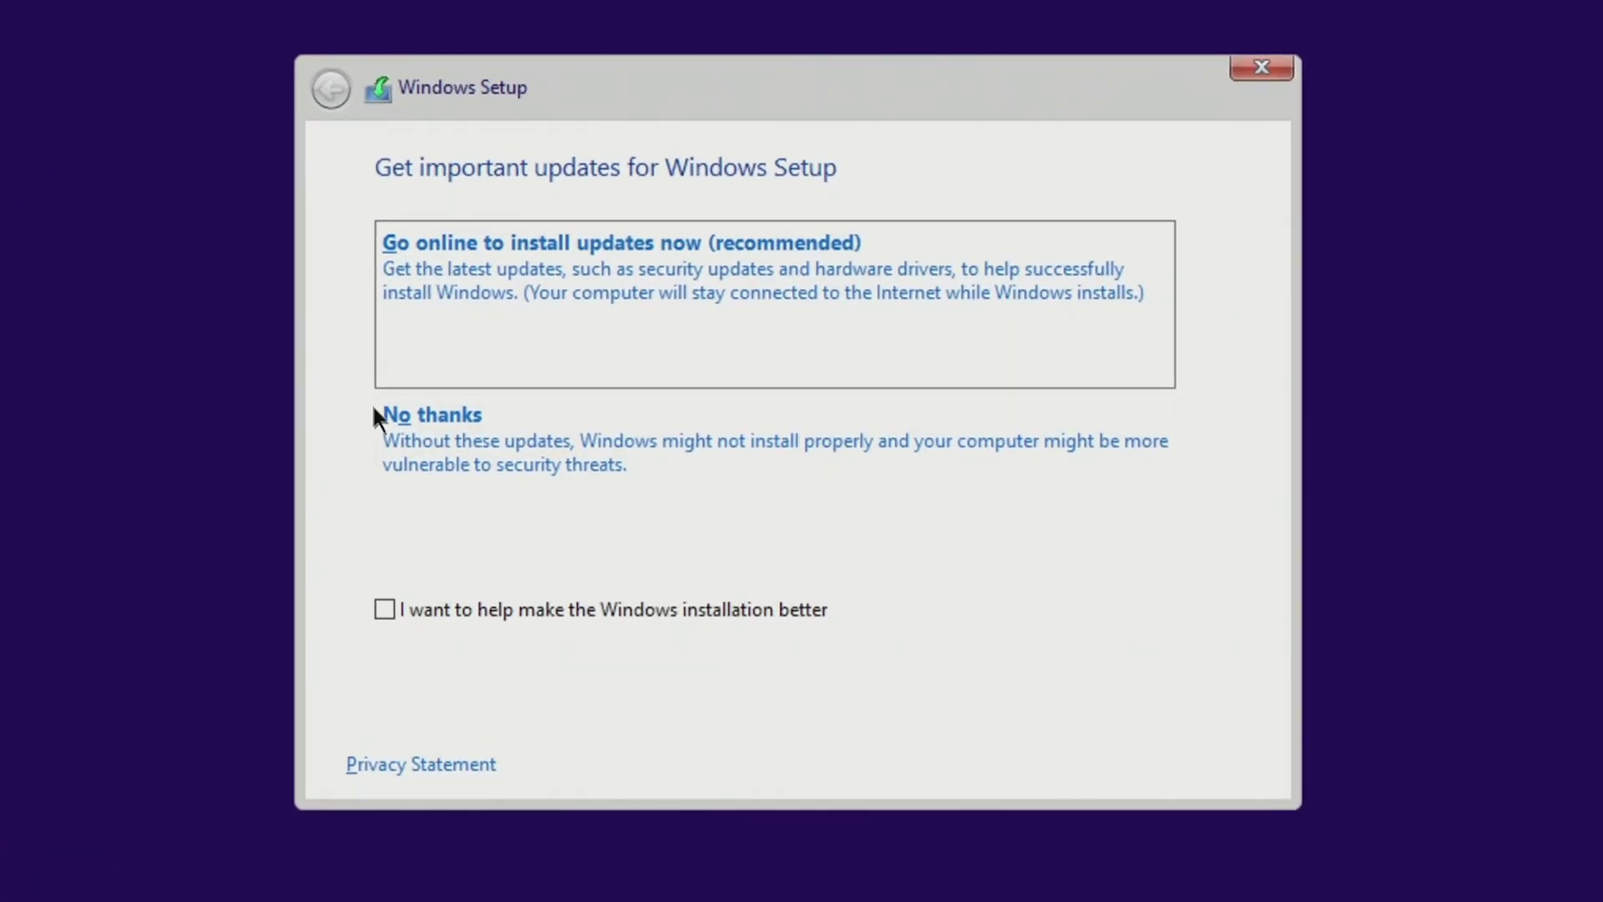
Decline updates, proceed without a product key, select Windows 11 Pro, and accept the license terms
click(433, 419)
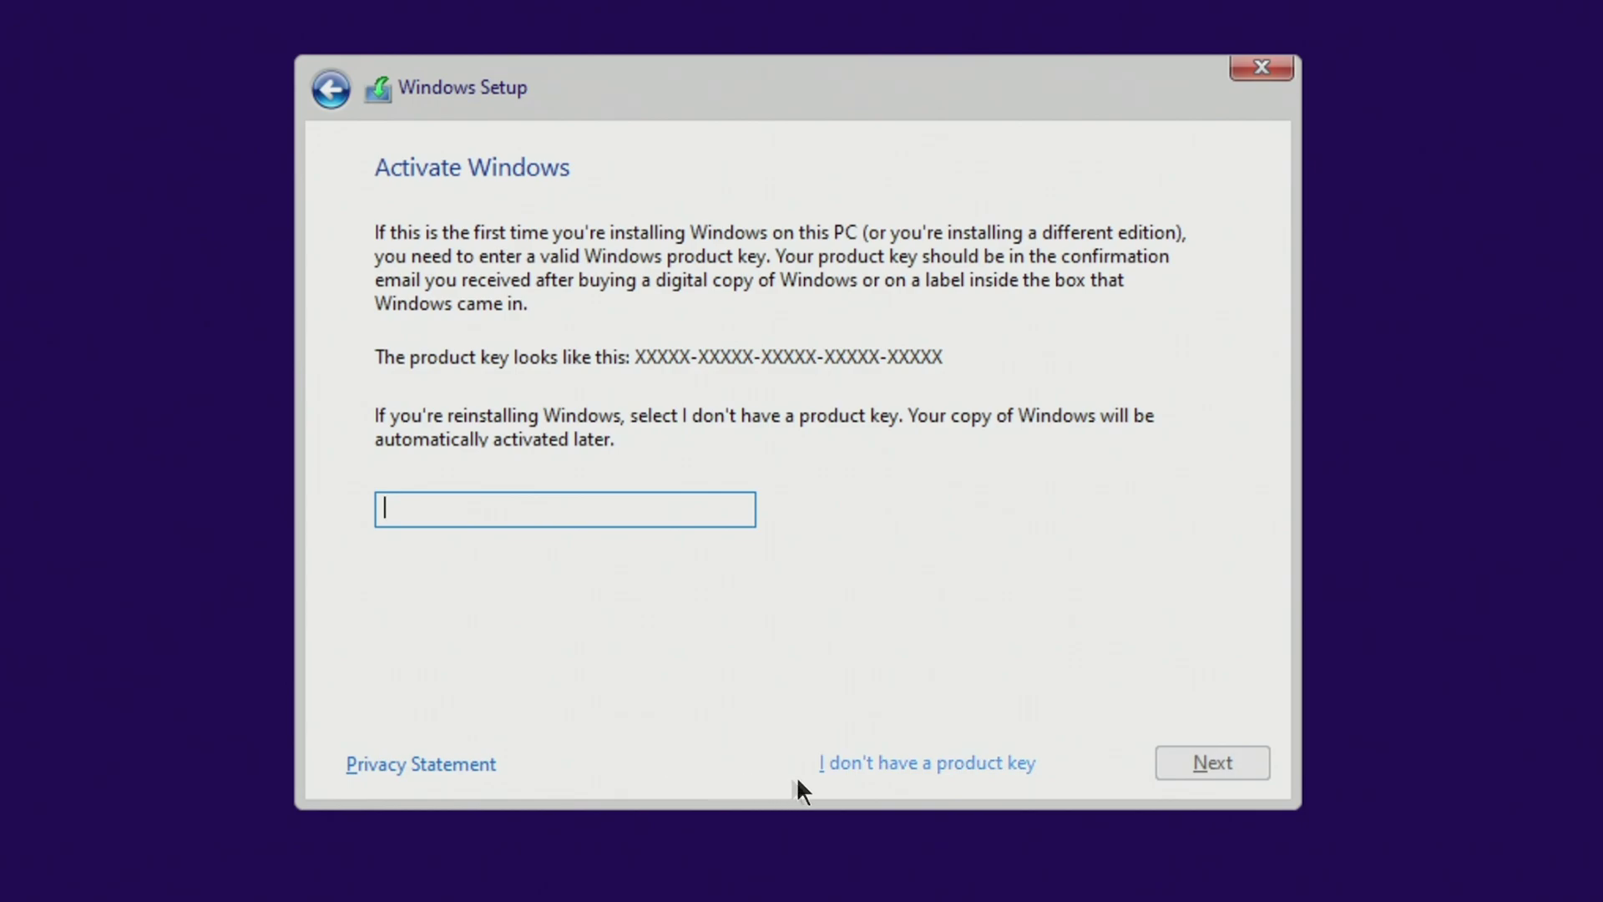
click(944, 759)
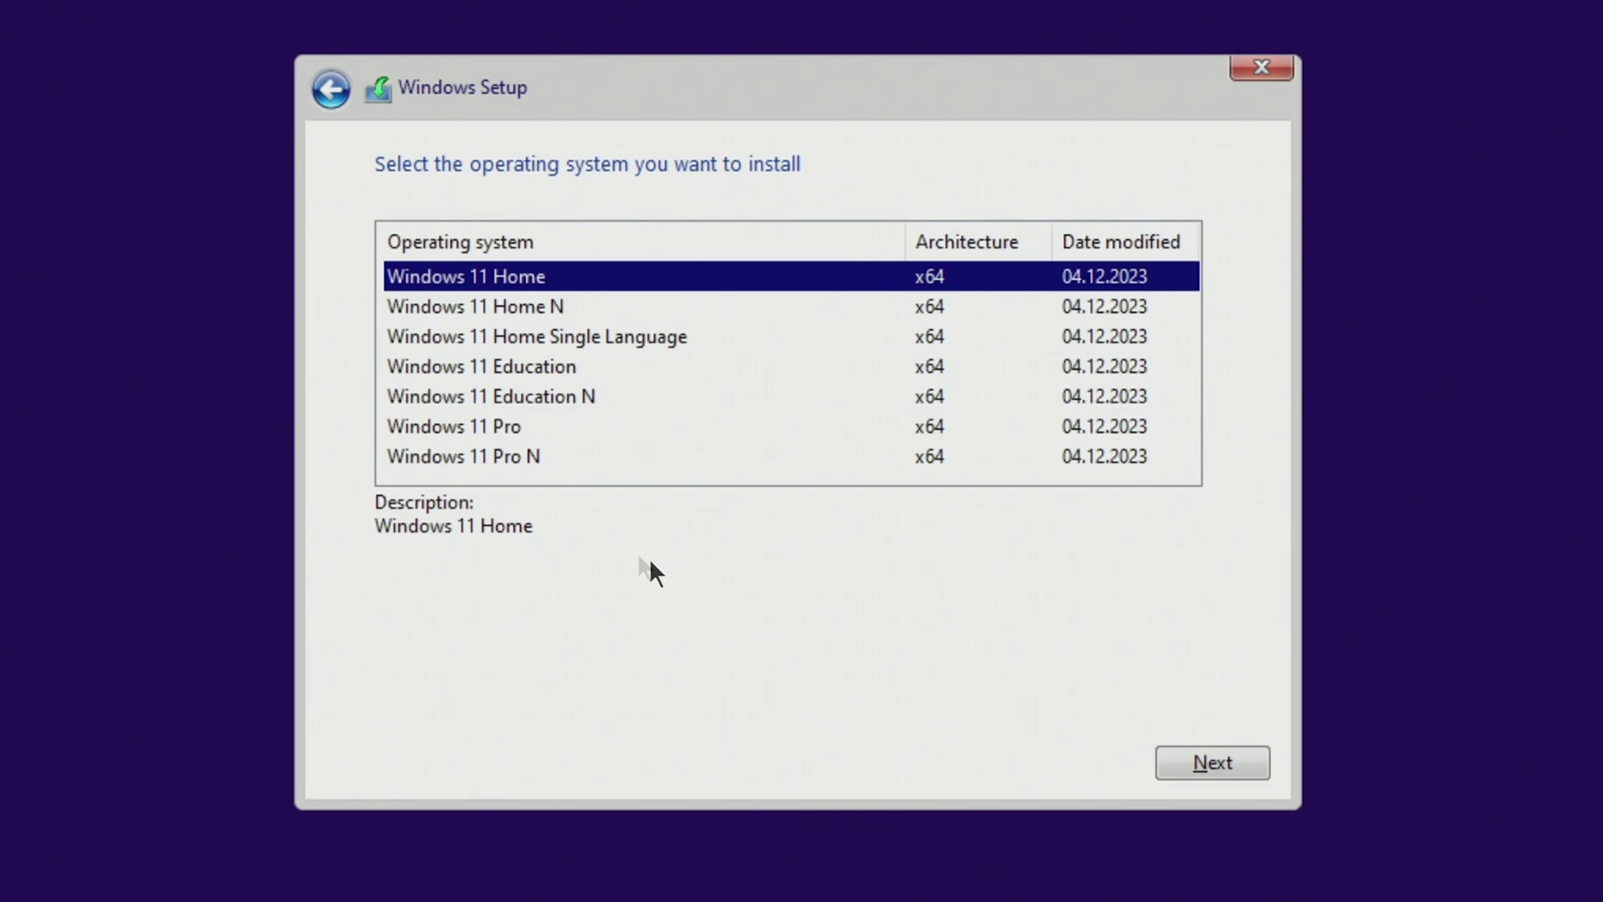
click(517, 434)
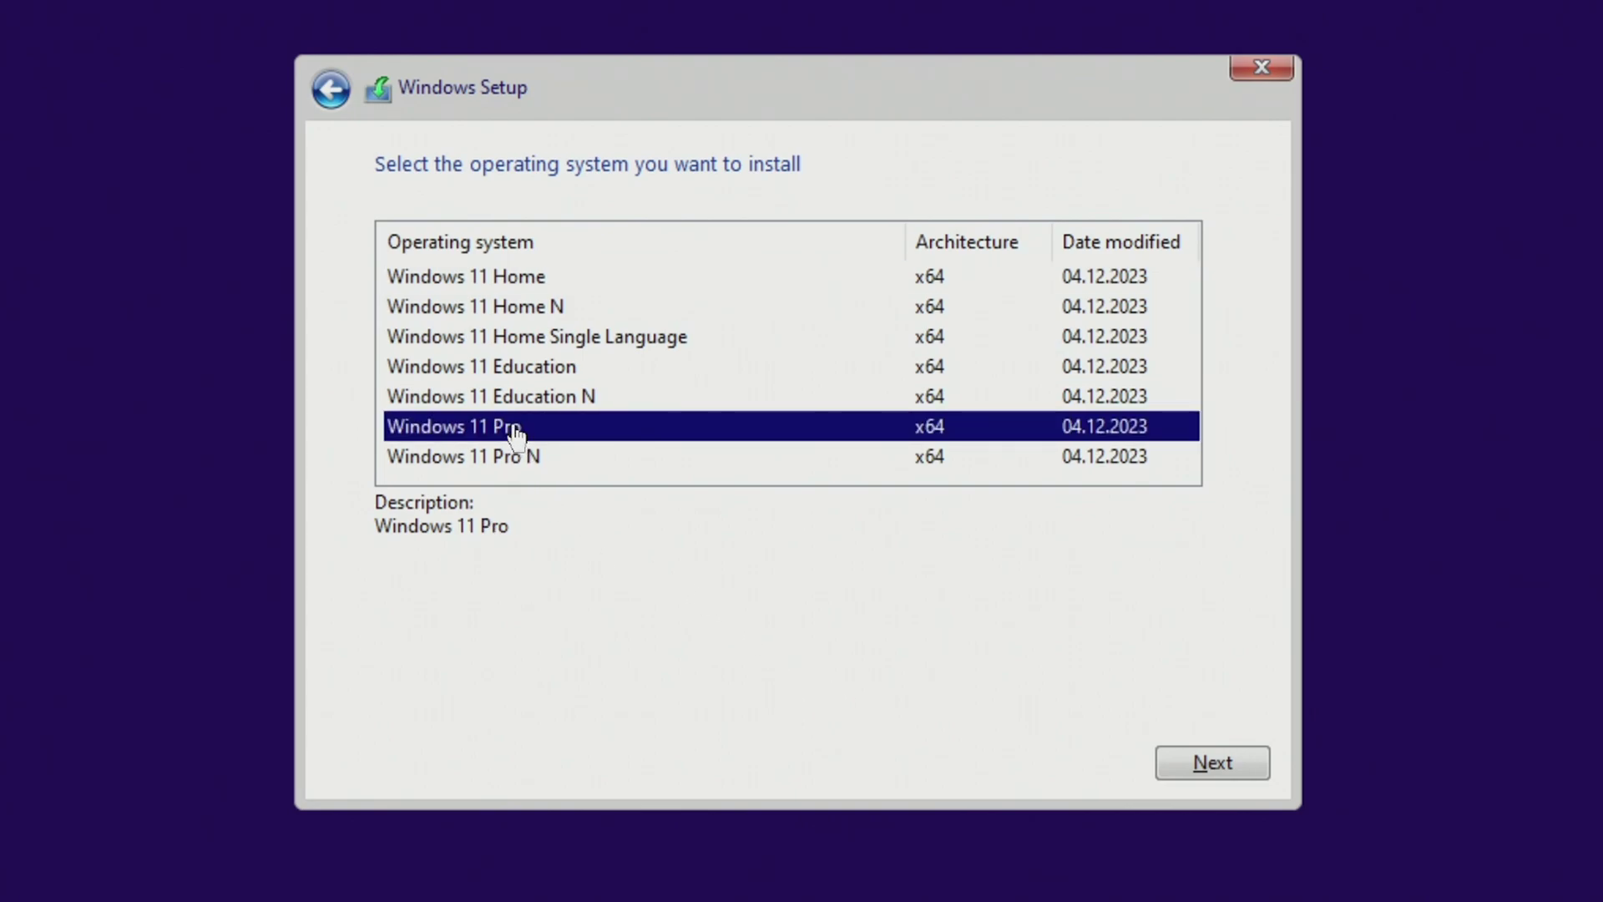
click(1174, 763)
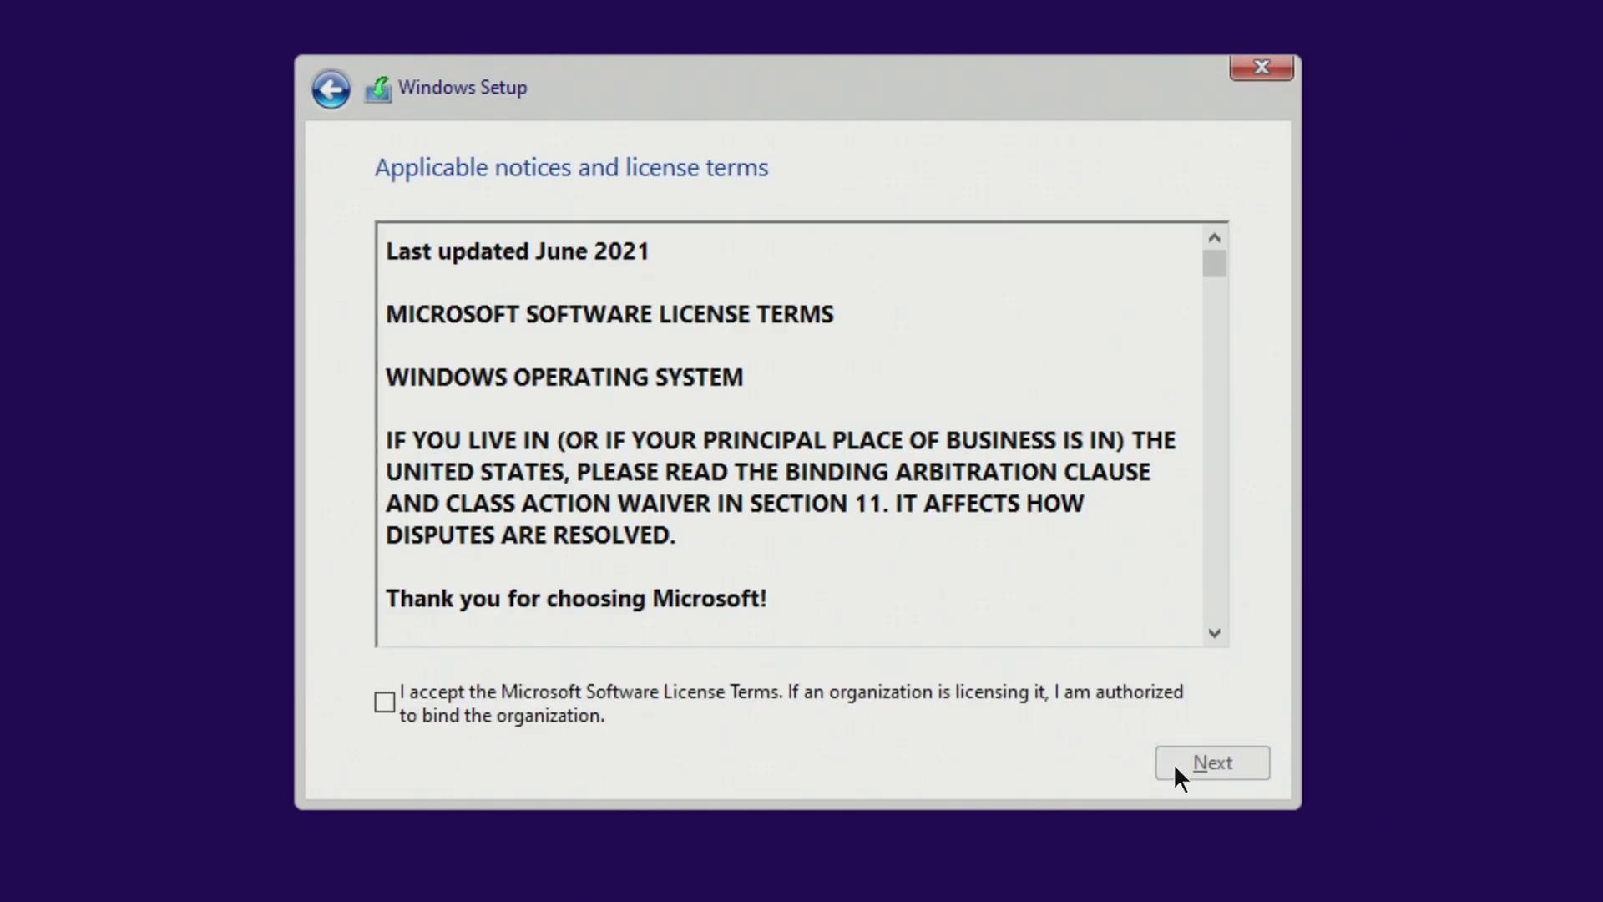
click(389, 698)
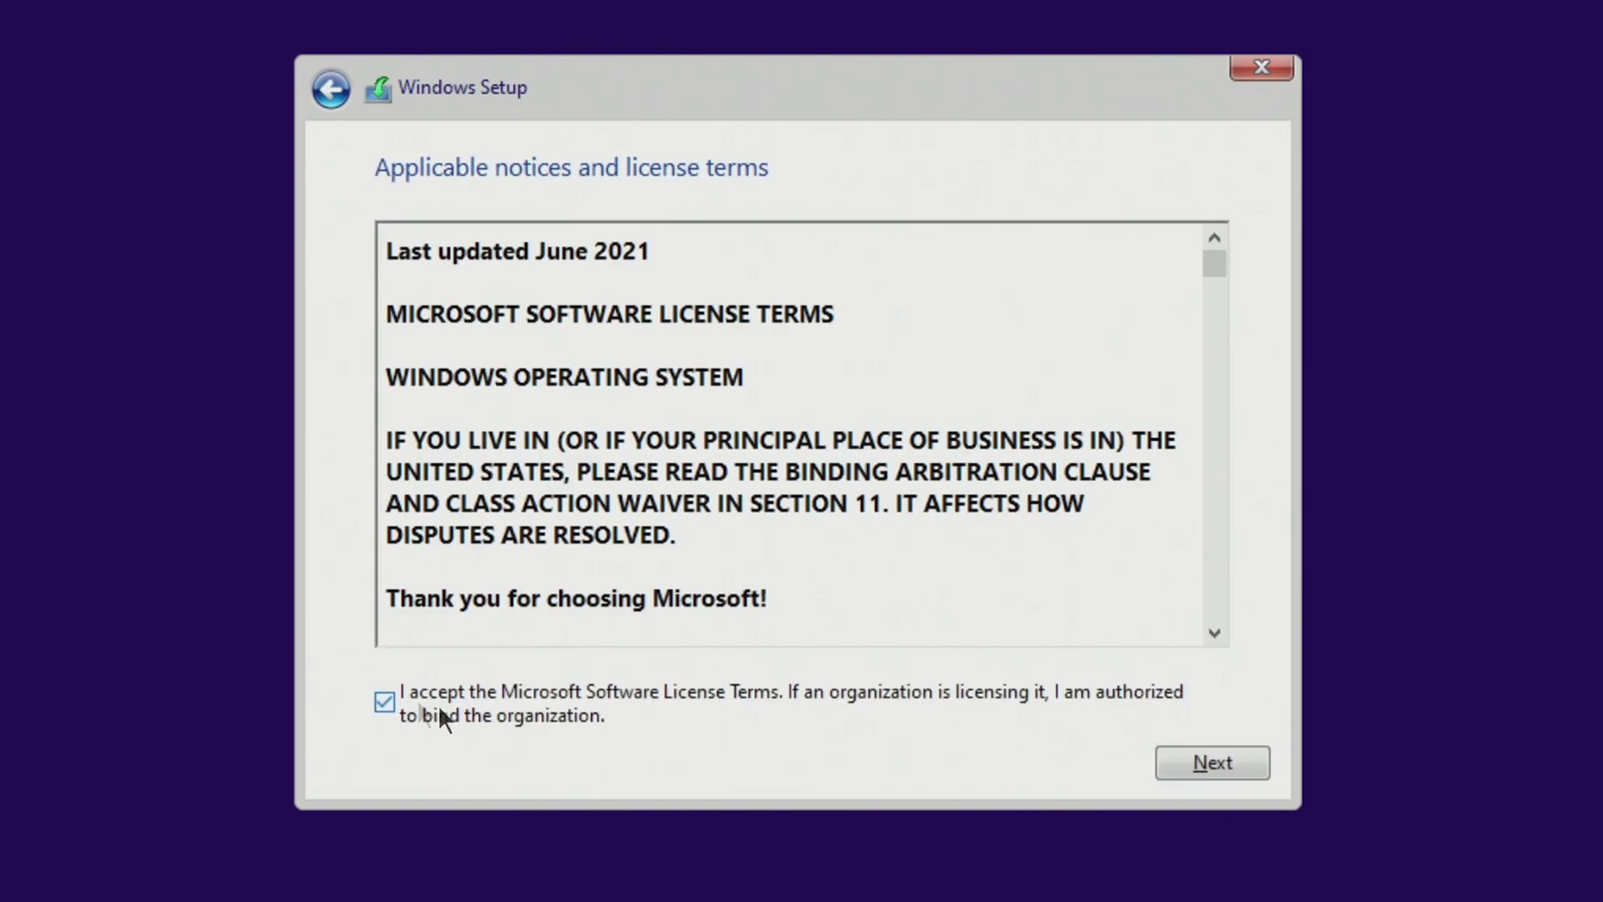
click(1164, 775)
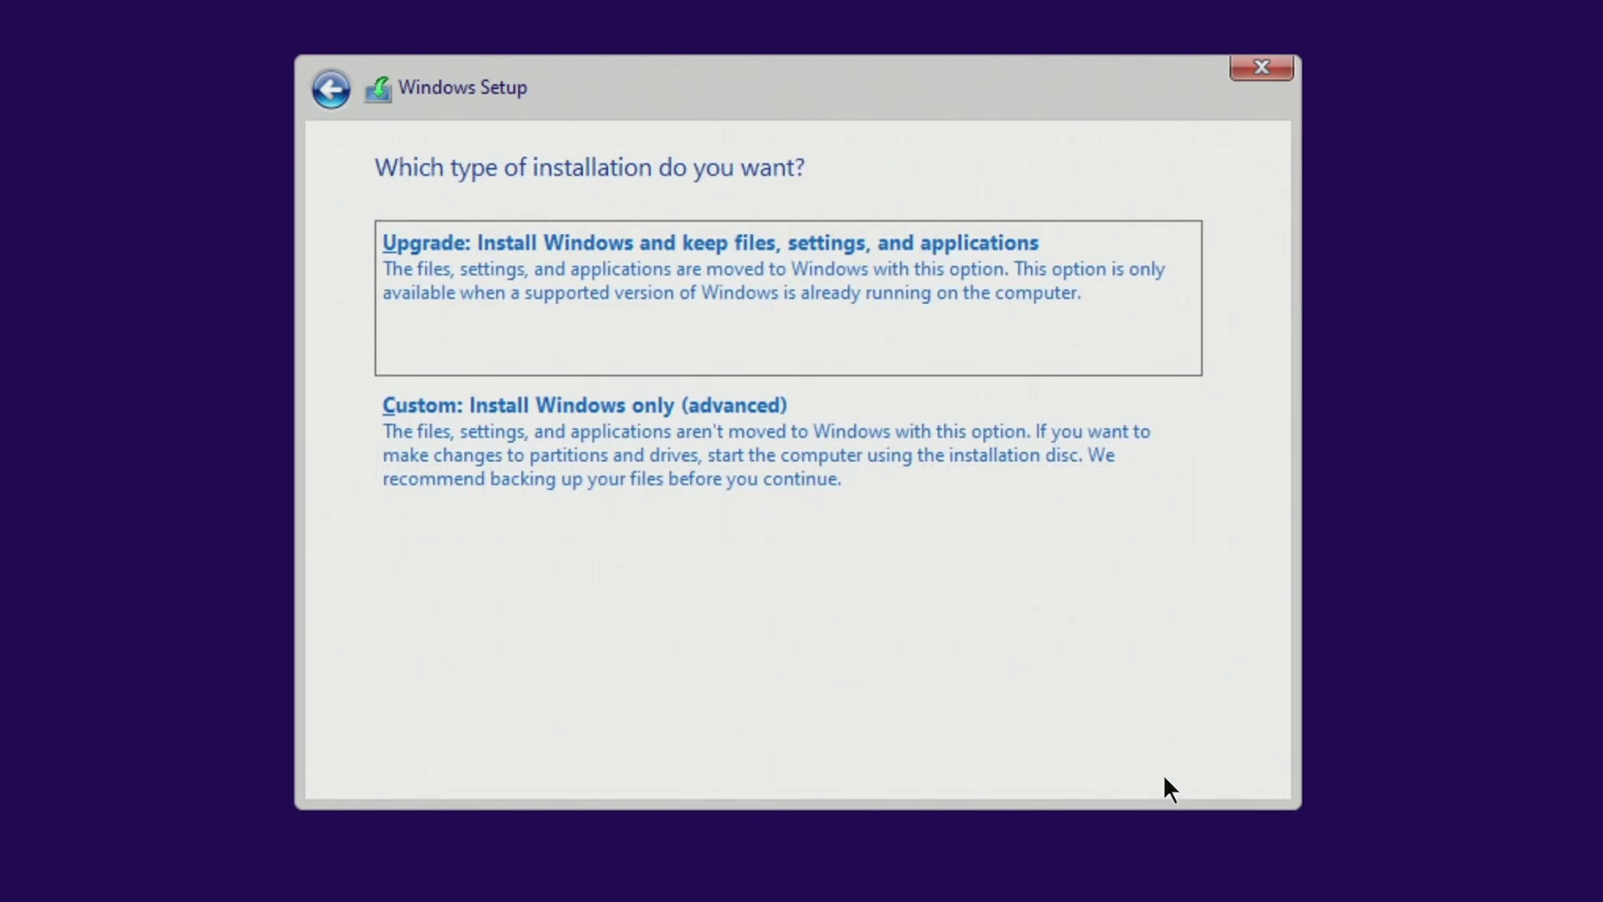
Choose Custom install onto Drive 0 Partition 3 (C:) and confirm the Windows.old warning
click(591, 475)
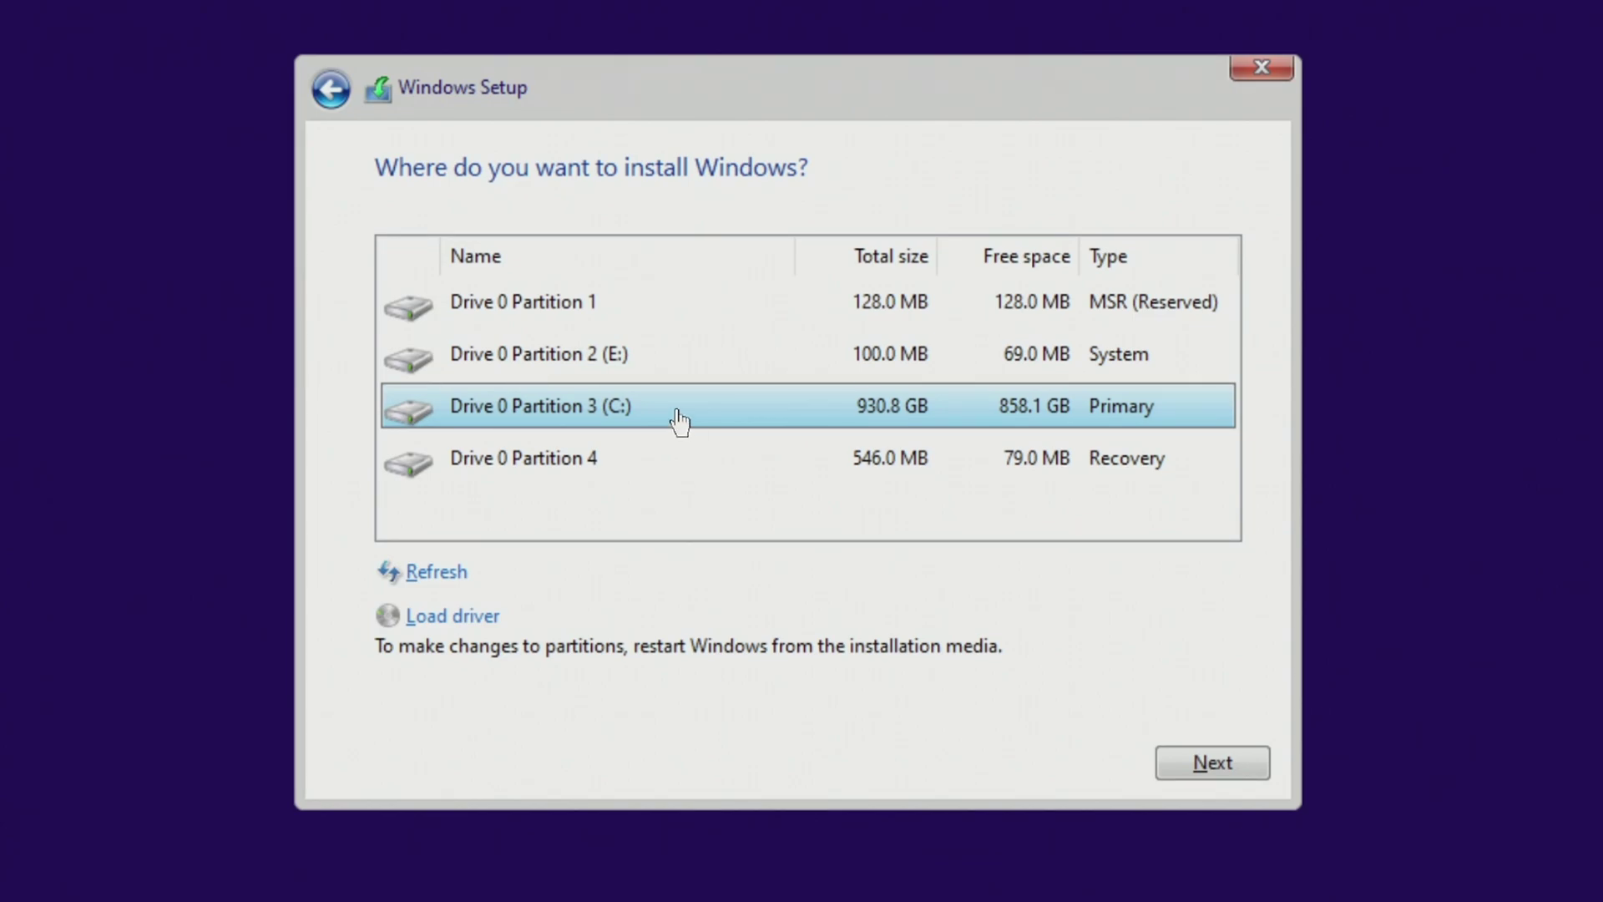
click(1169, 763)
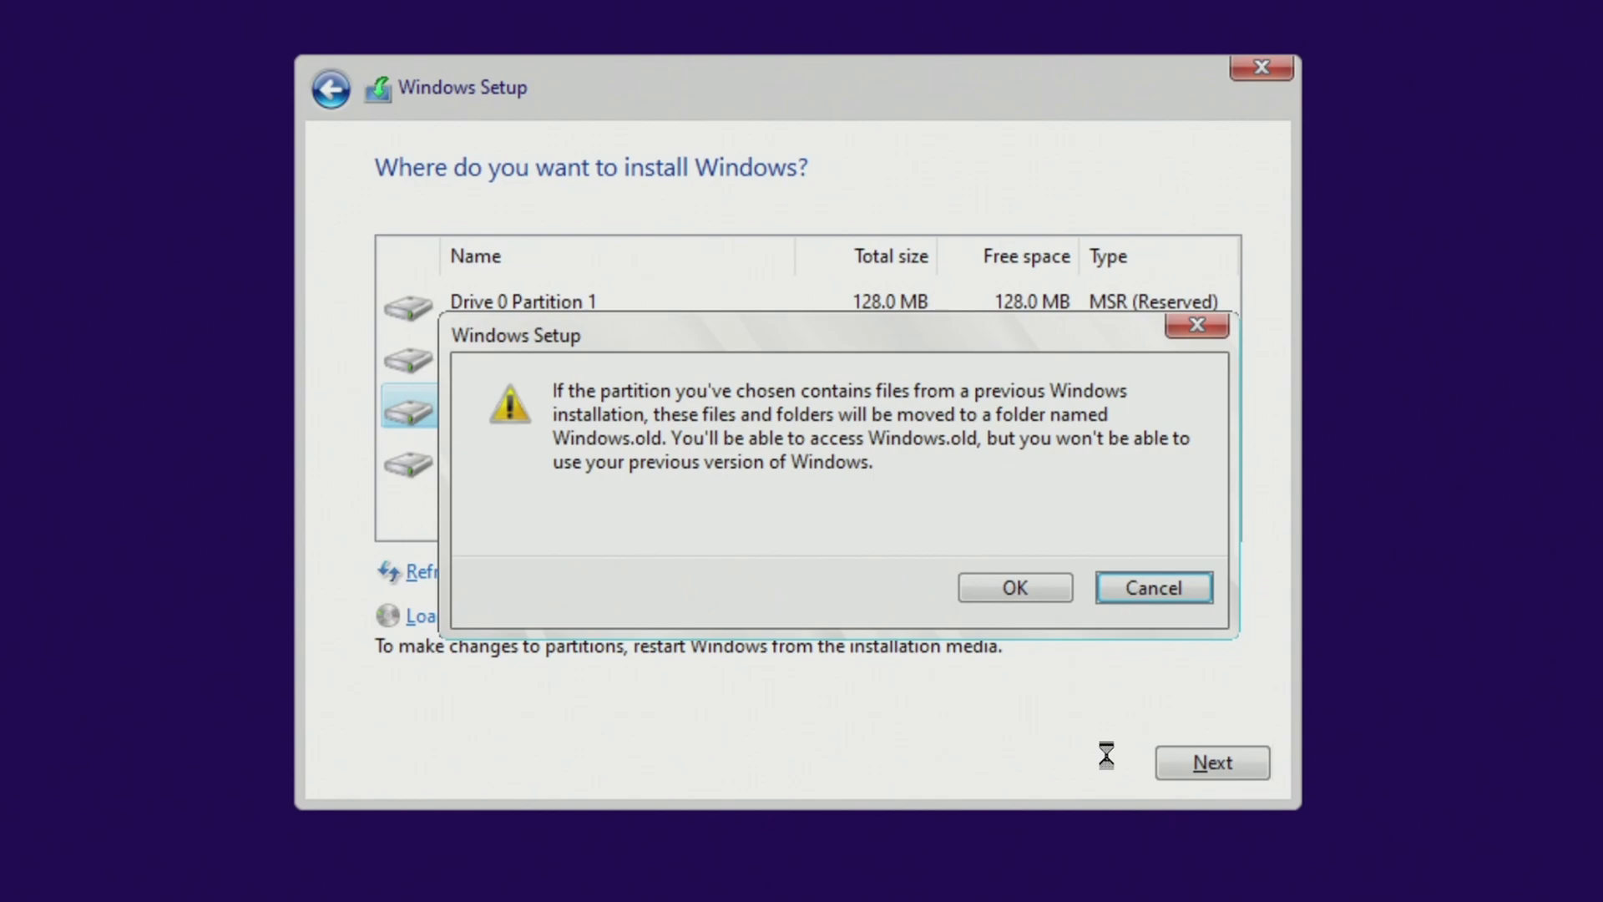
click(1056, 587)
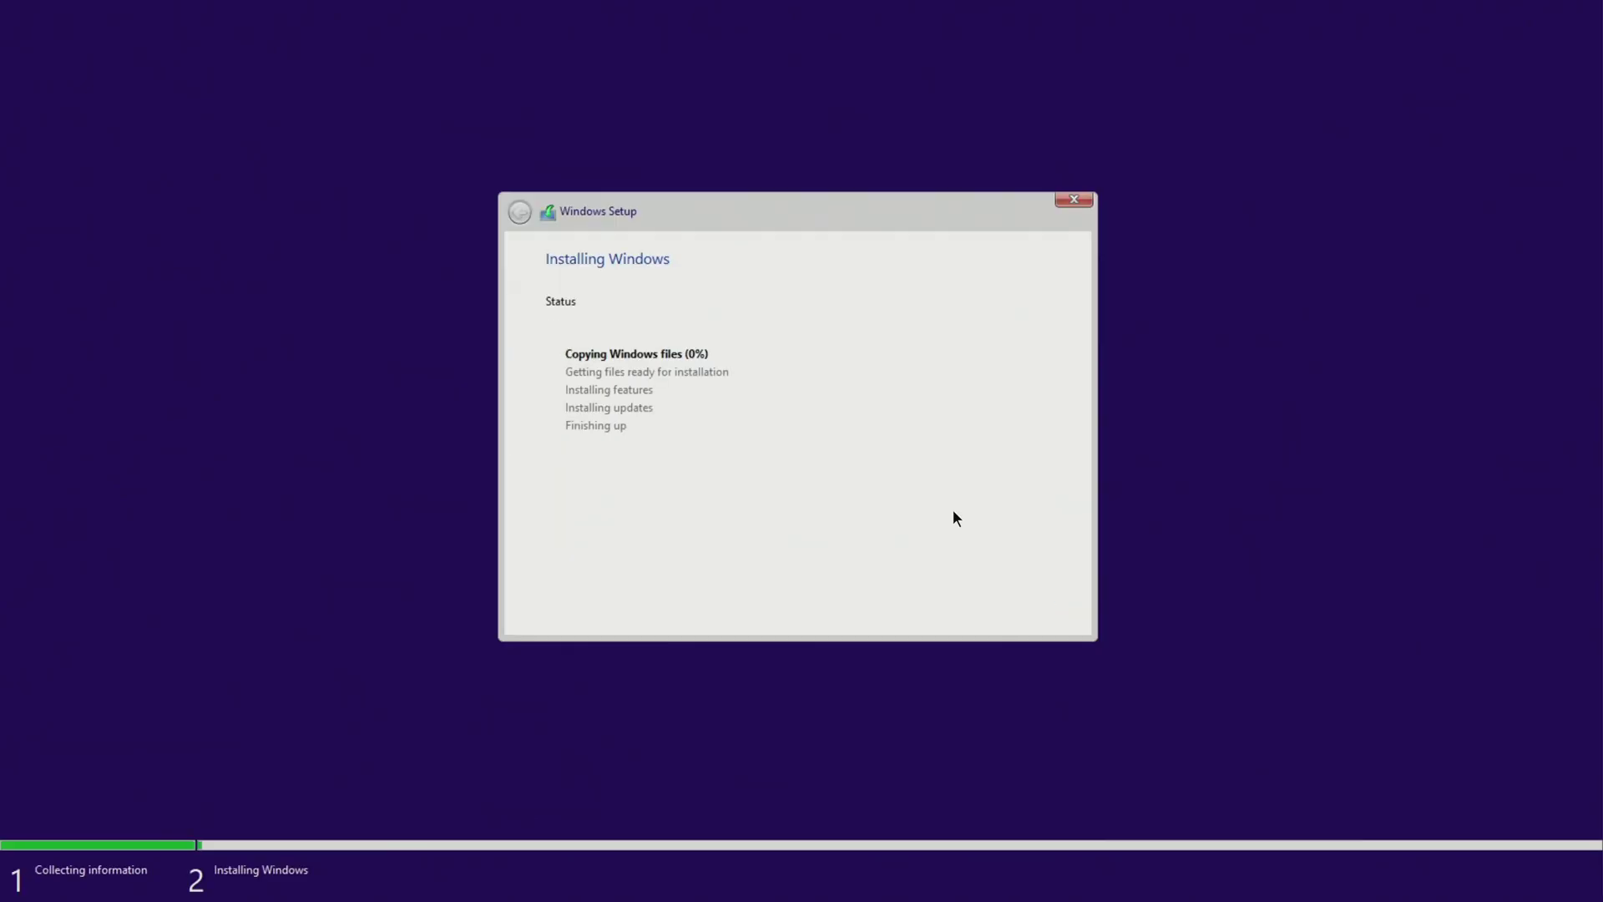
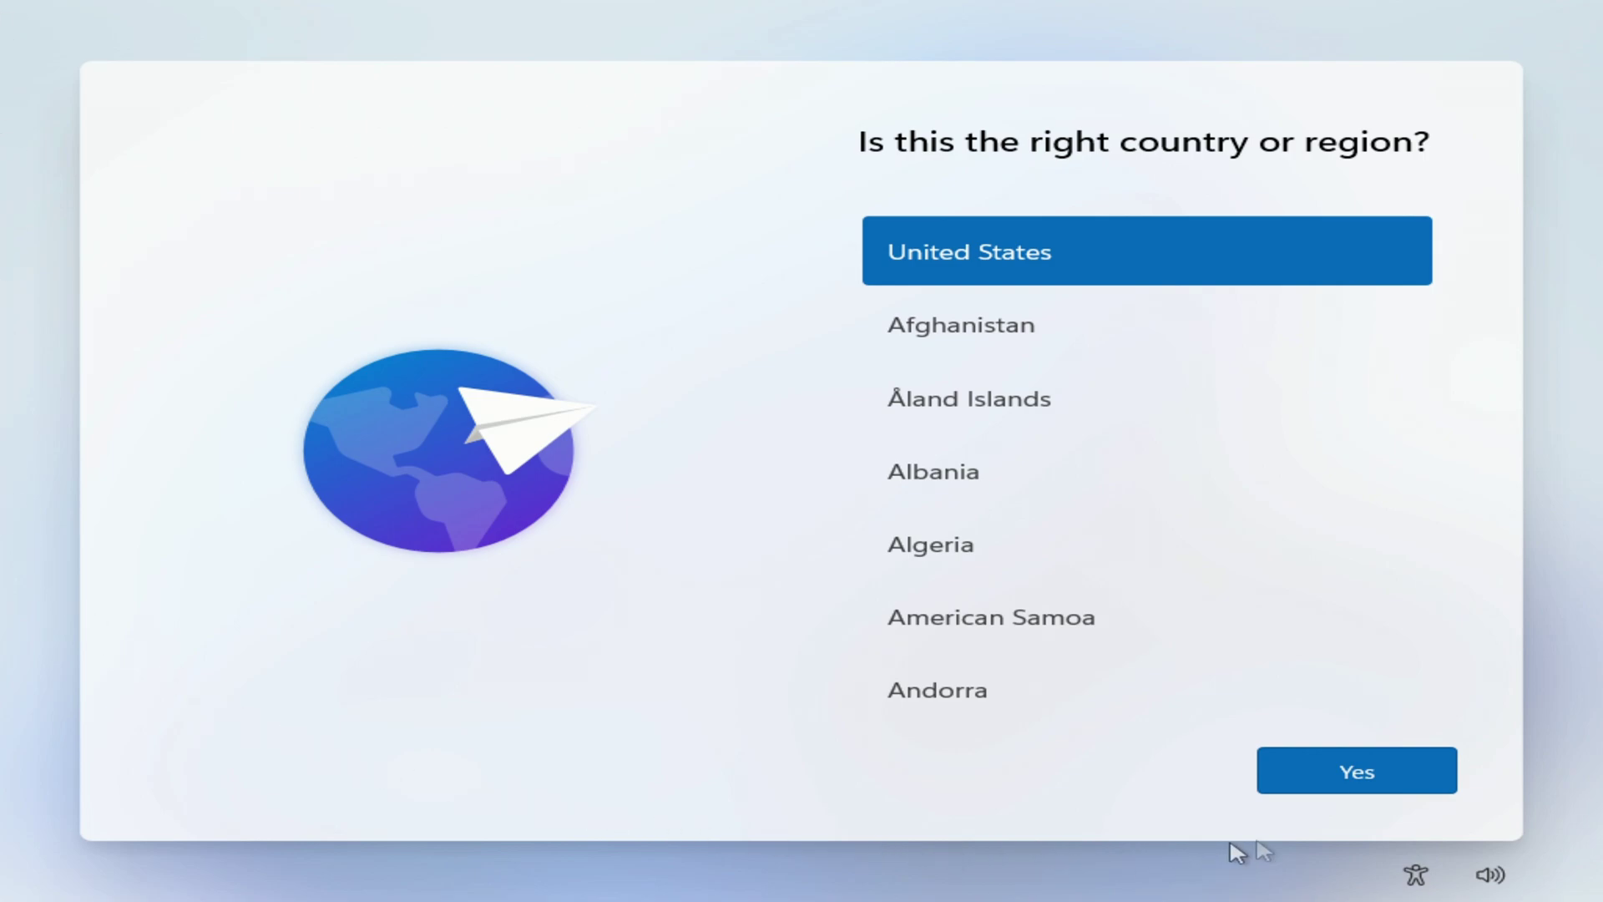
Confirm United States as the region and US as the keyboard, with no second layout
click(1313, 789)
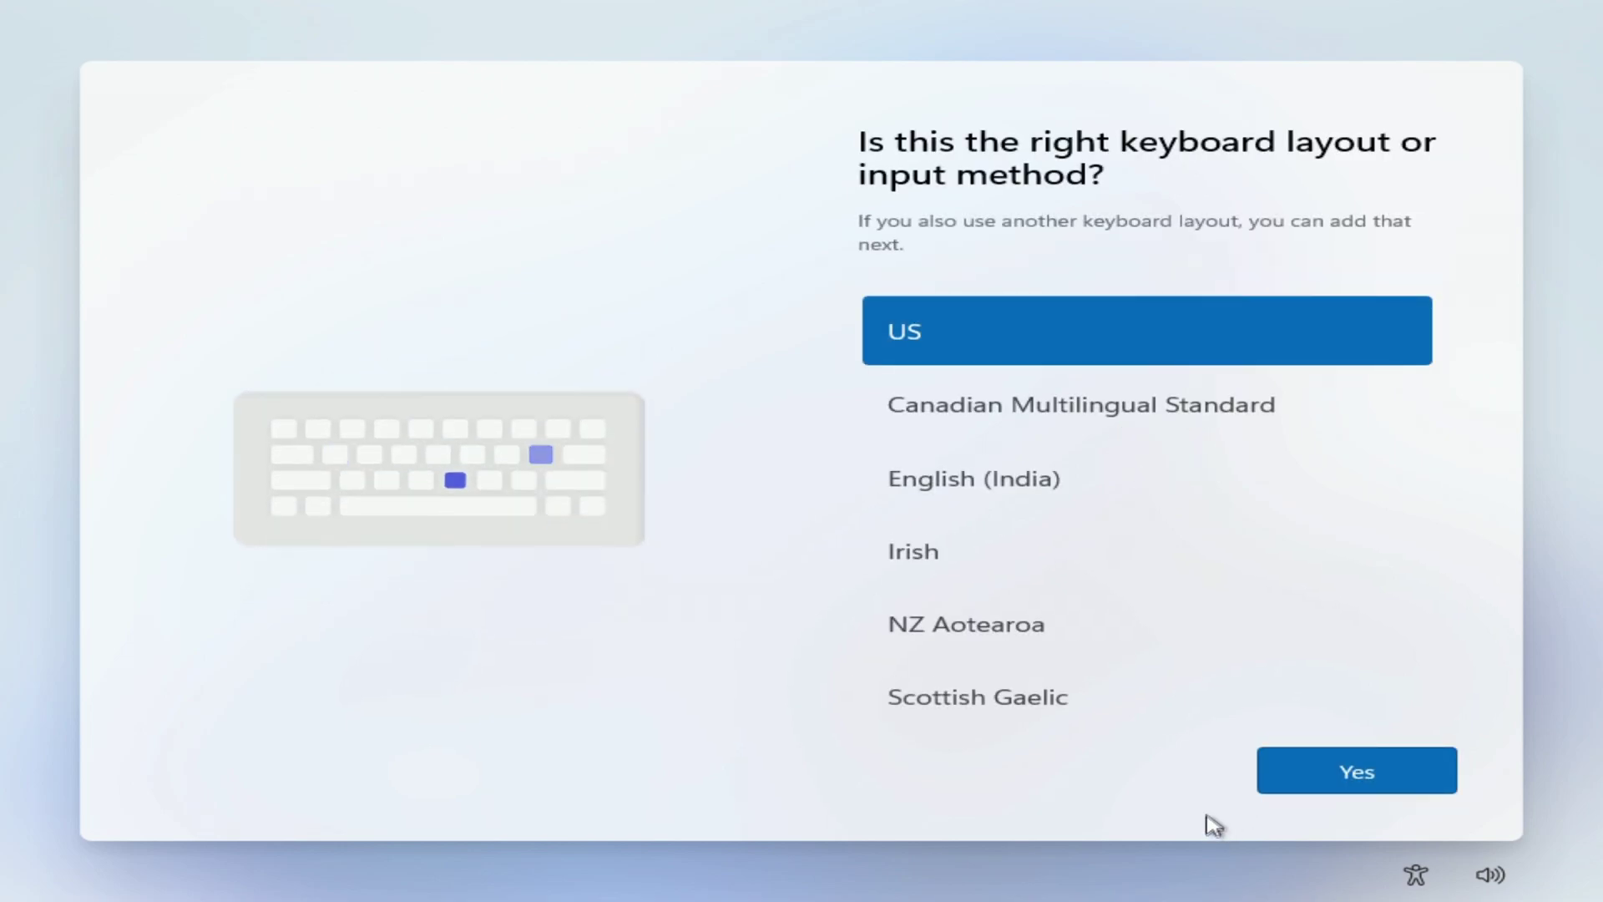
click(1299, 776)
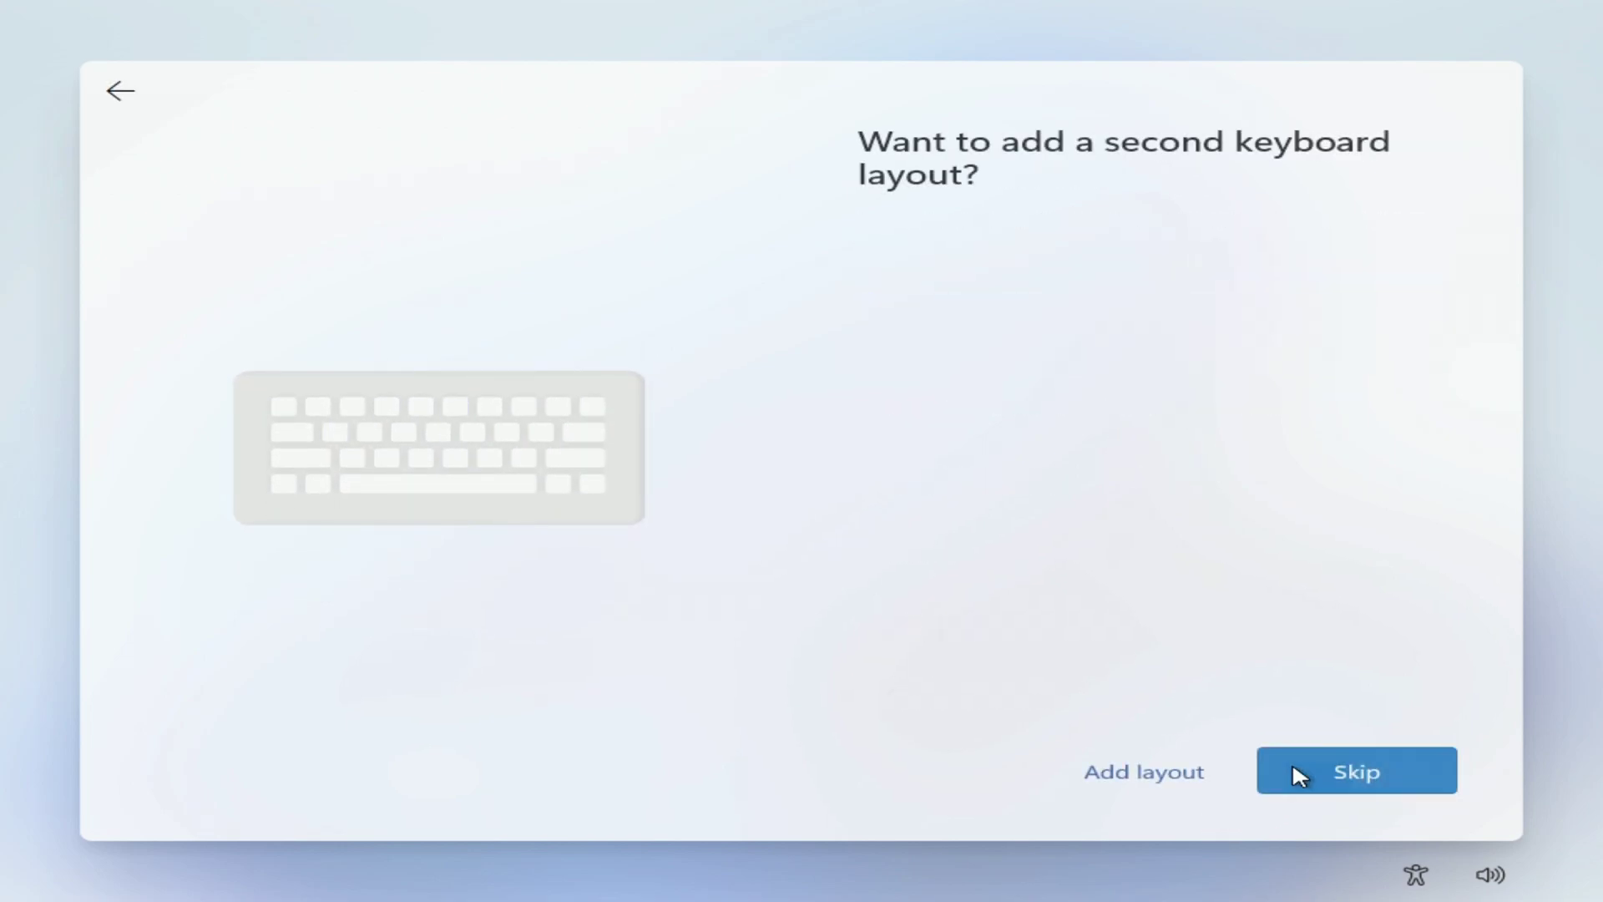
click(1299, 776)
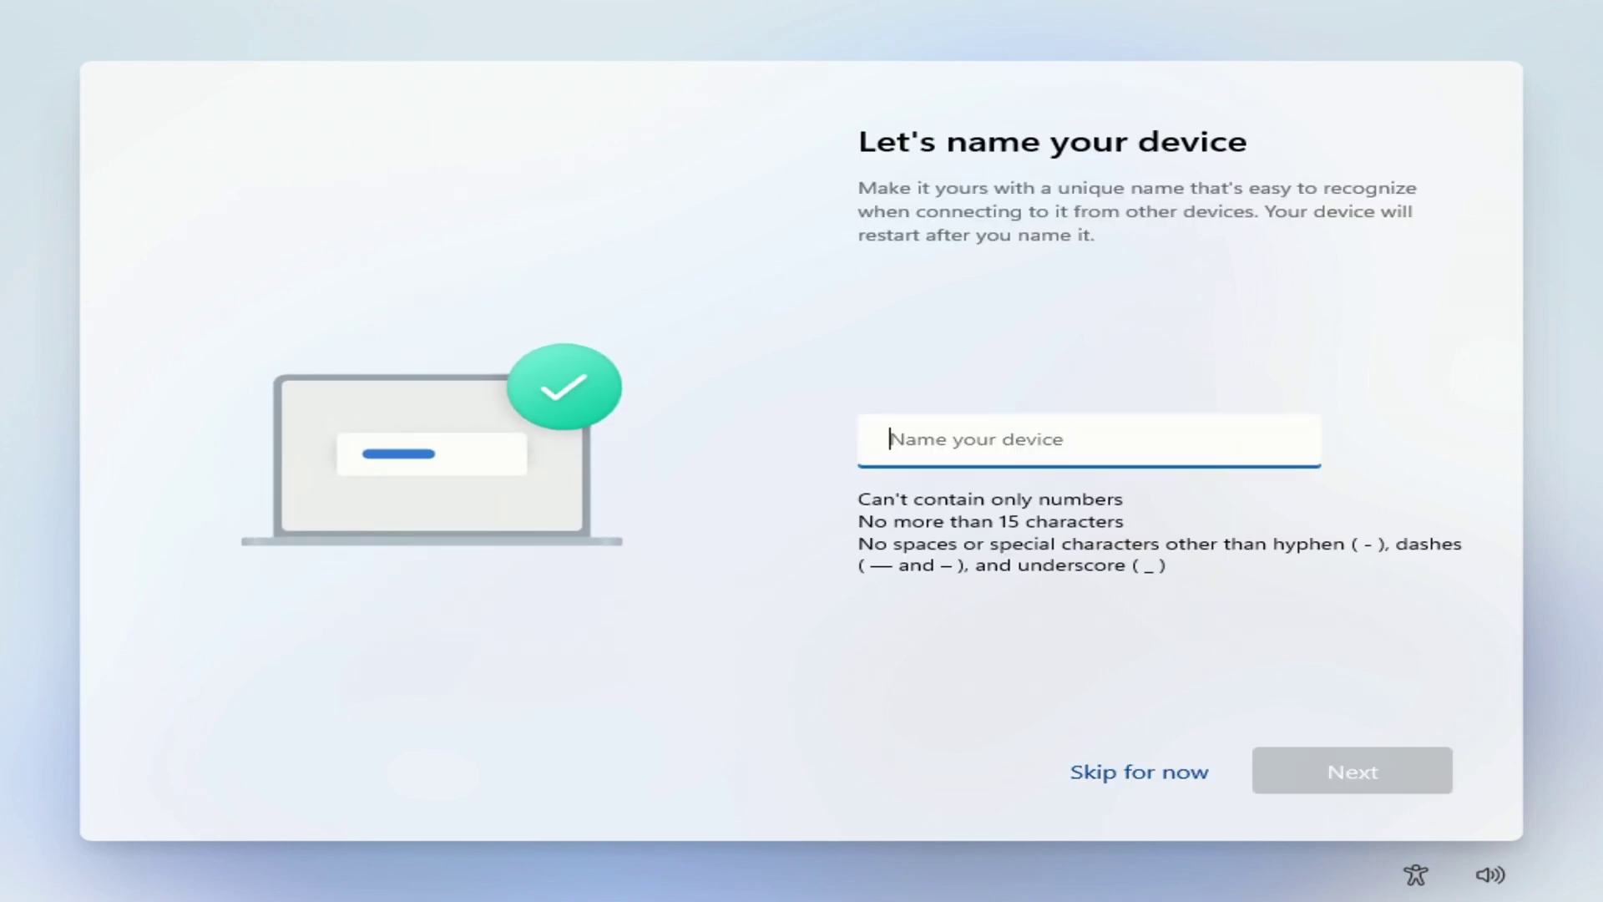
Skip naming the device and set it up for personal use
click(1137, 775)
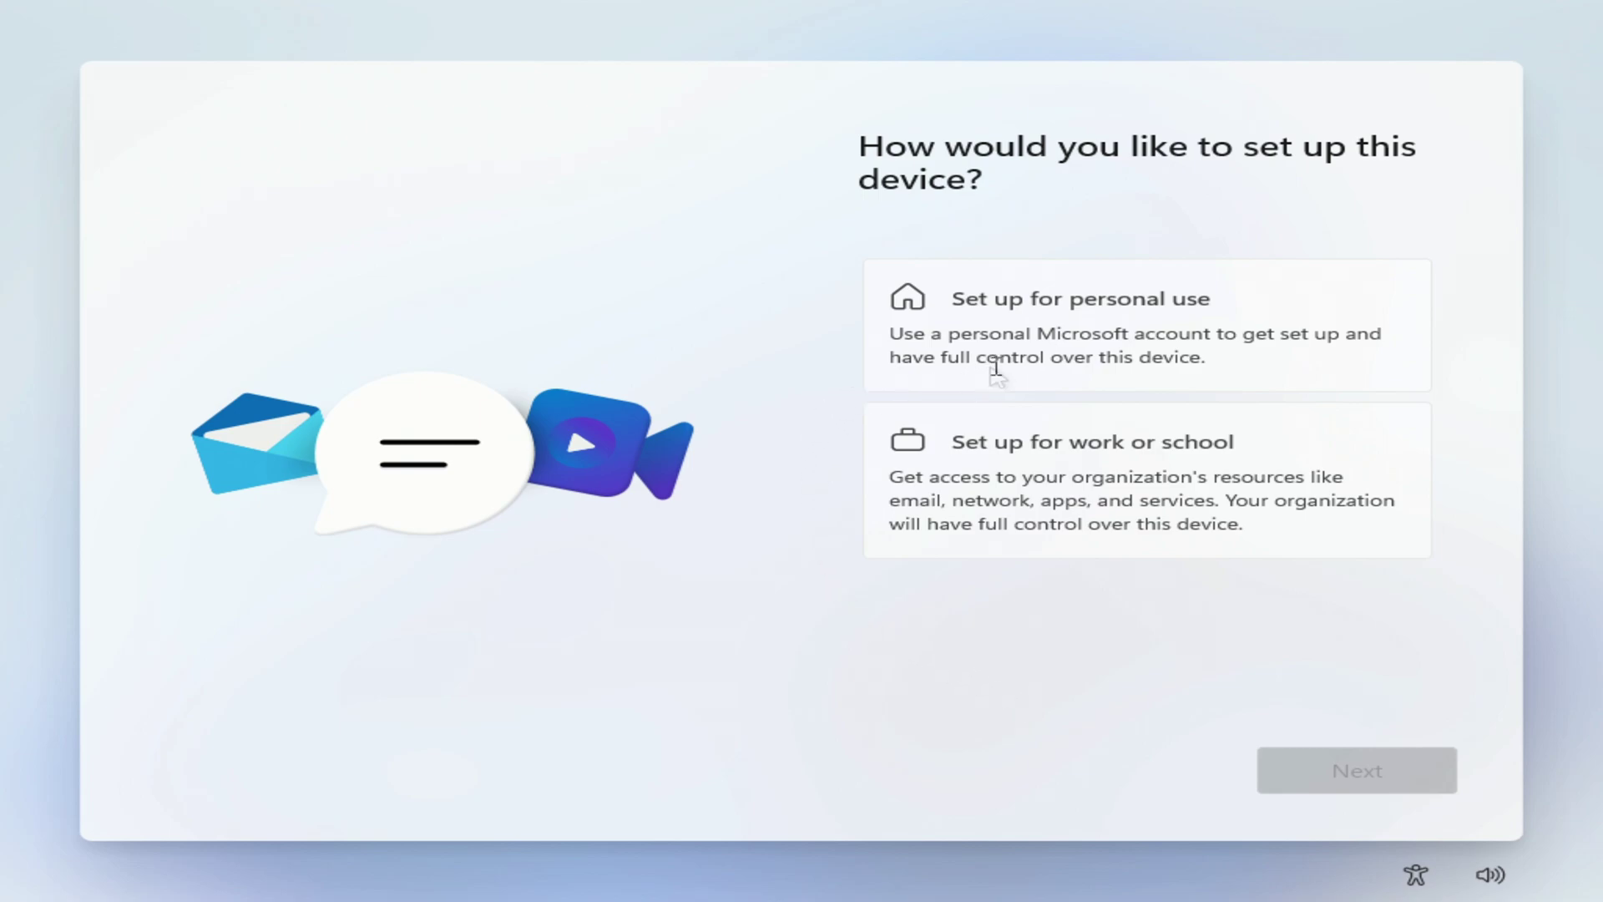
click(1001, 342)
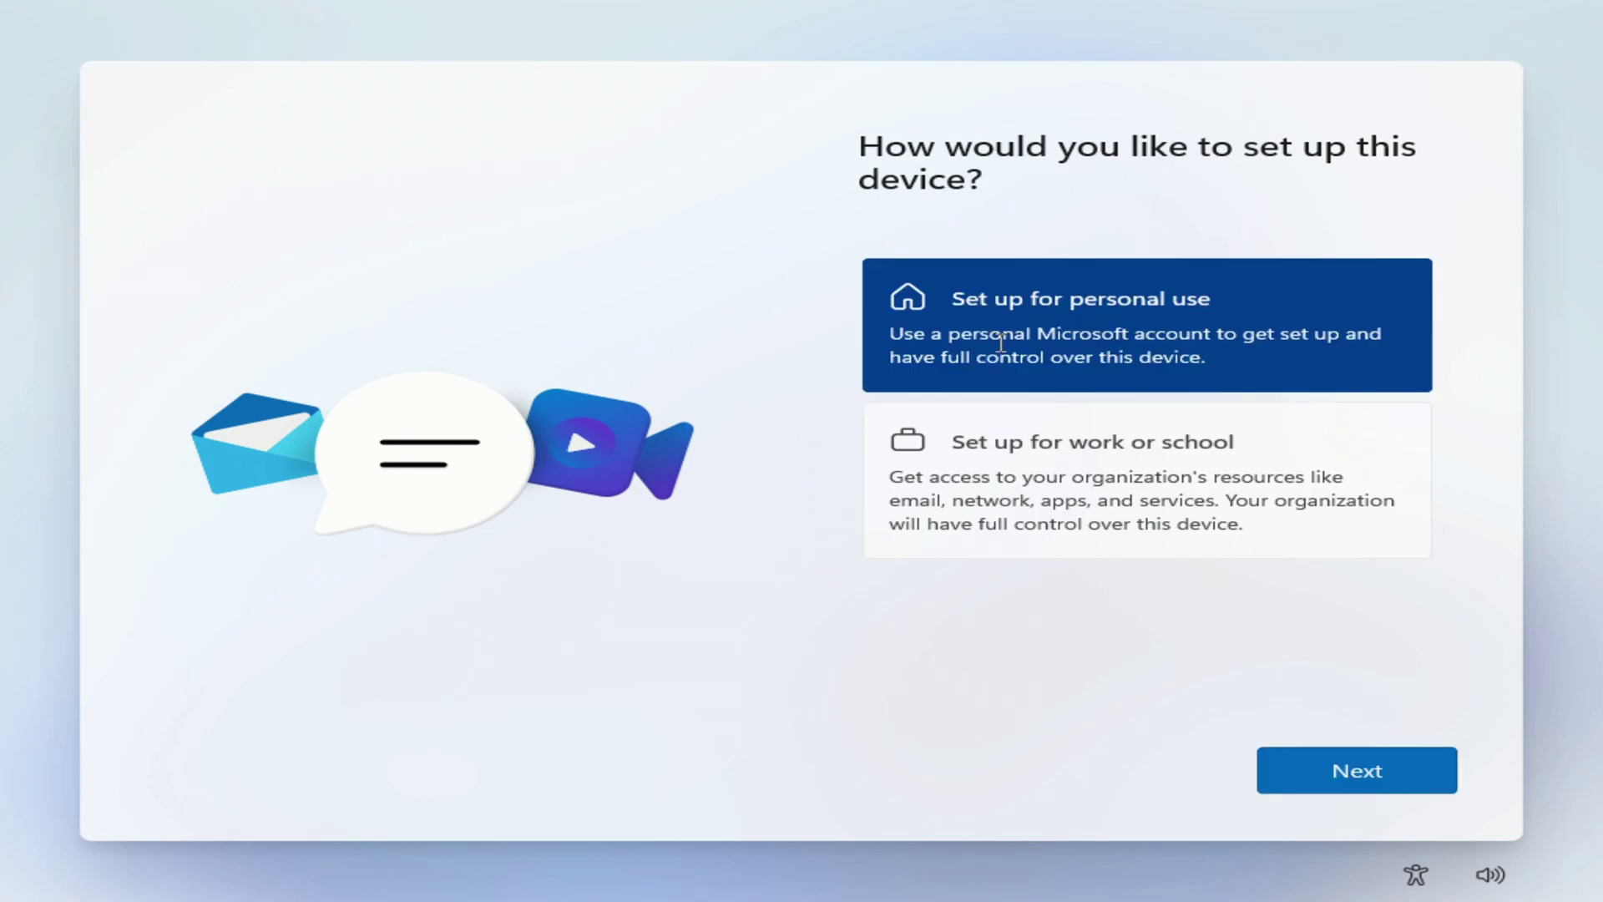
click(1275, 787)
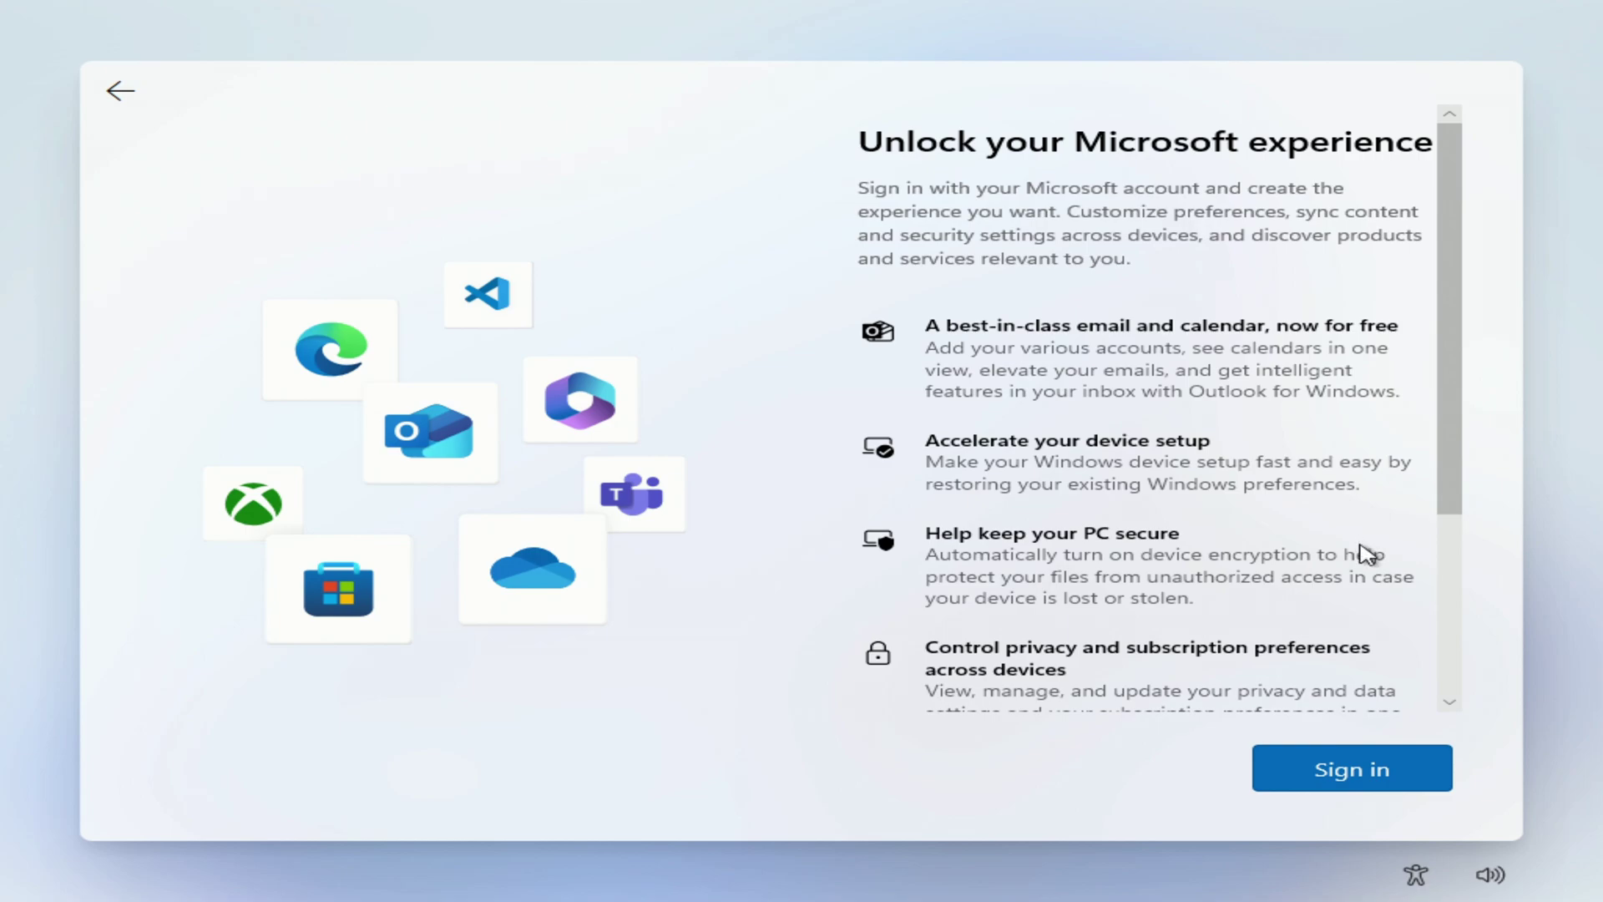
Sign in with the Microsoft account by pasting its e-mail and entering the account password
scroll(1362, 560, down, 3)
click(1262, 776)
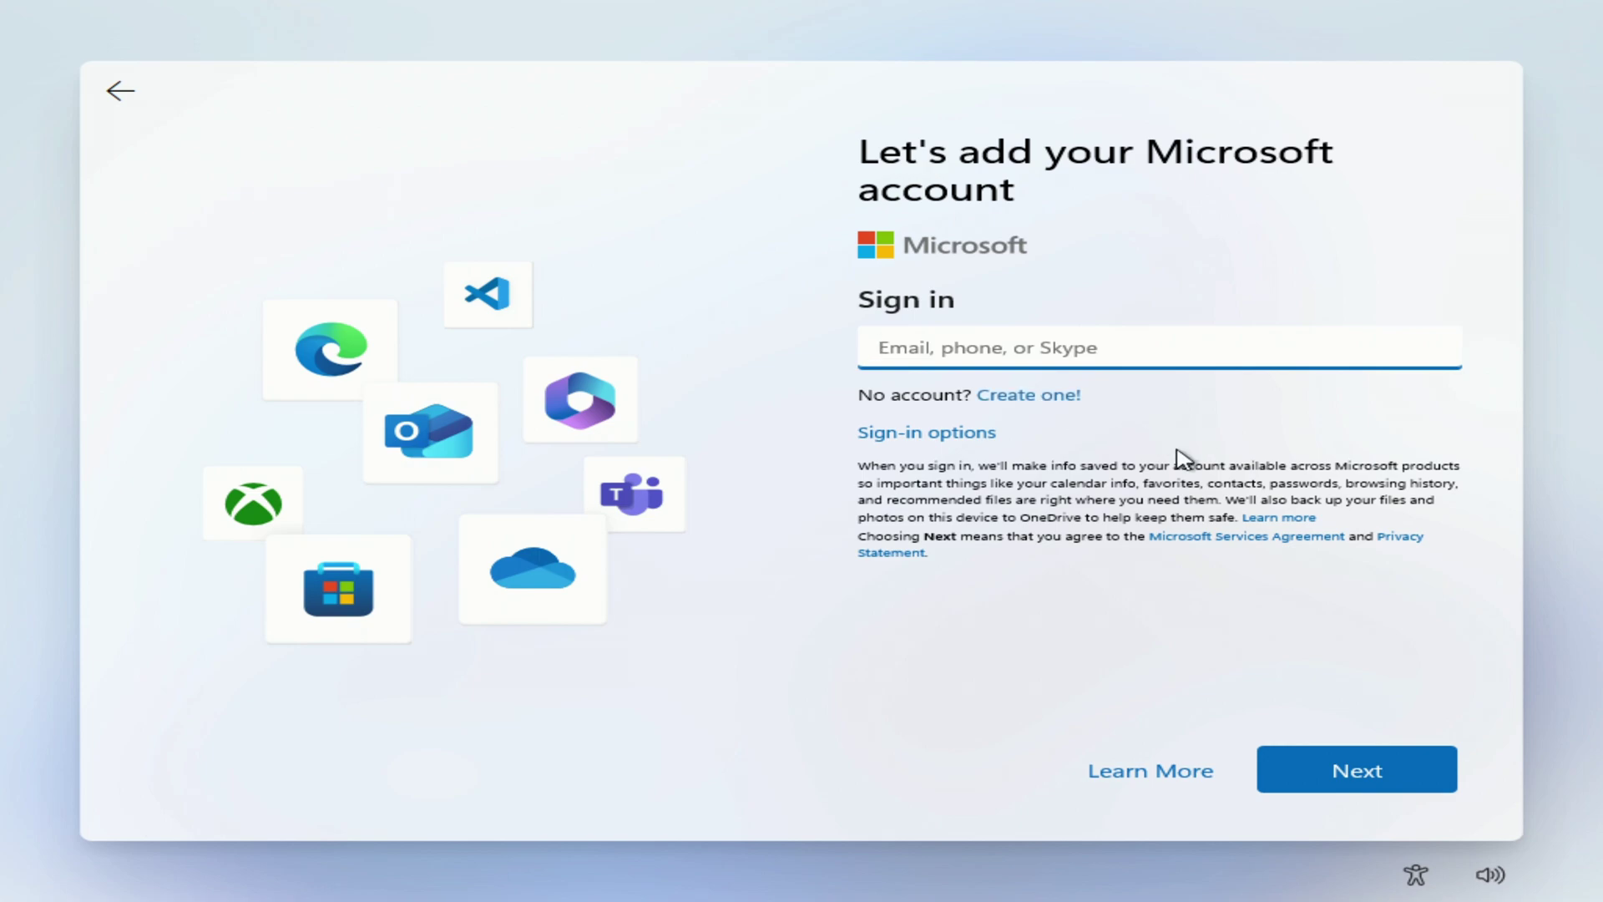
key(ctrl+v)
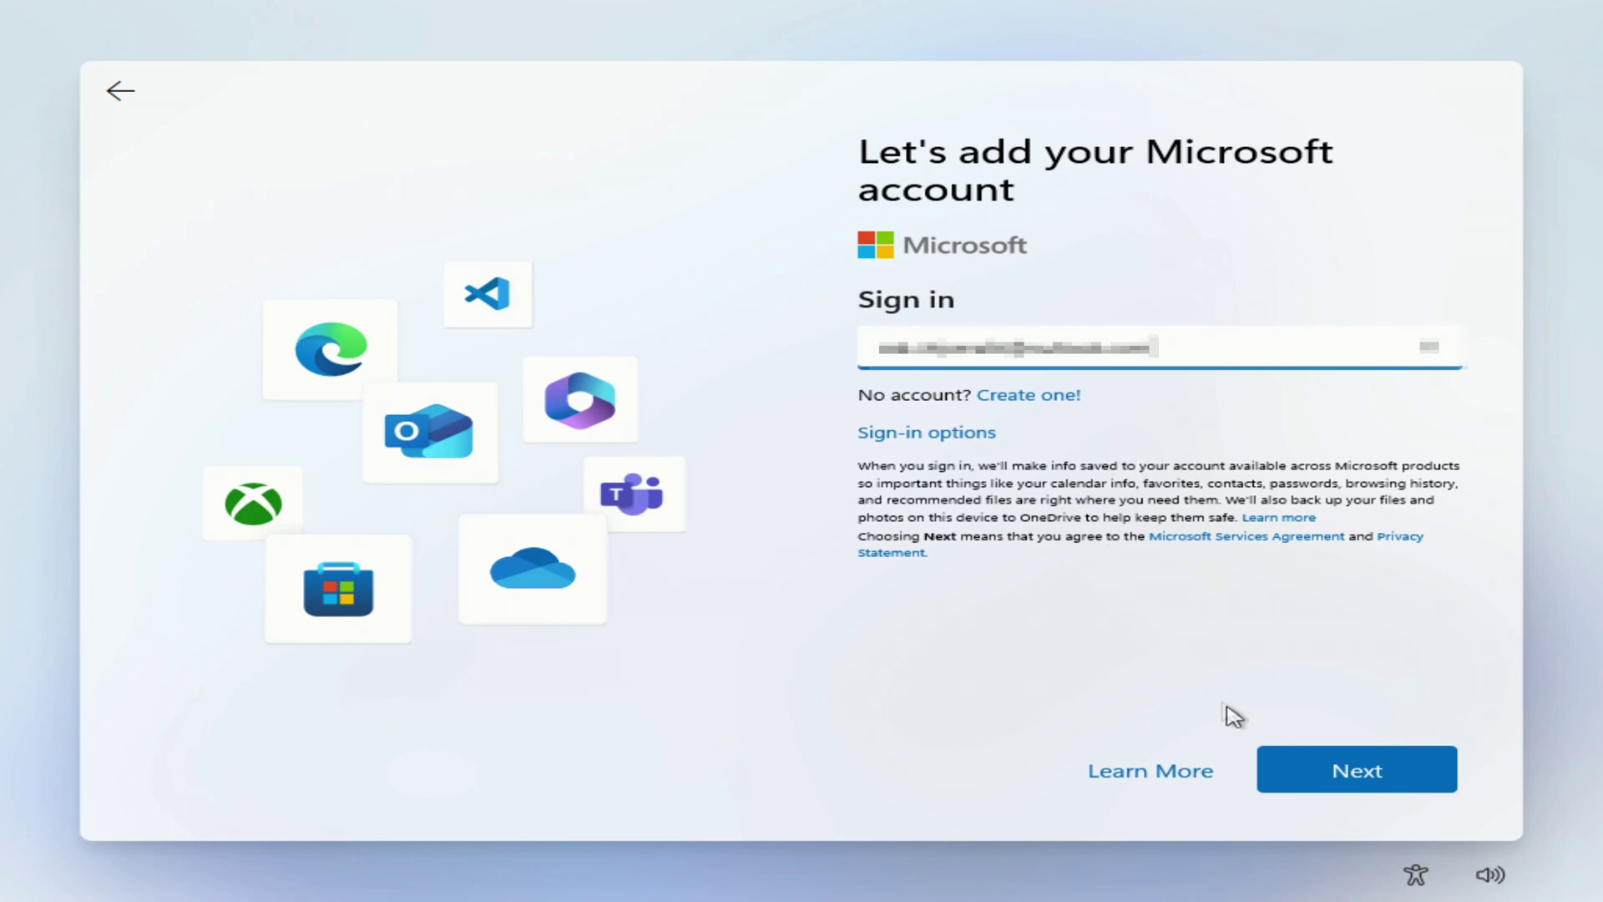
click(1275, 781)
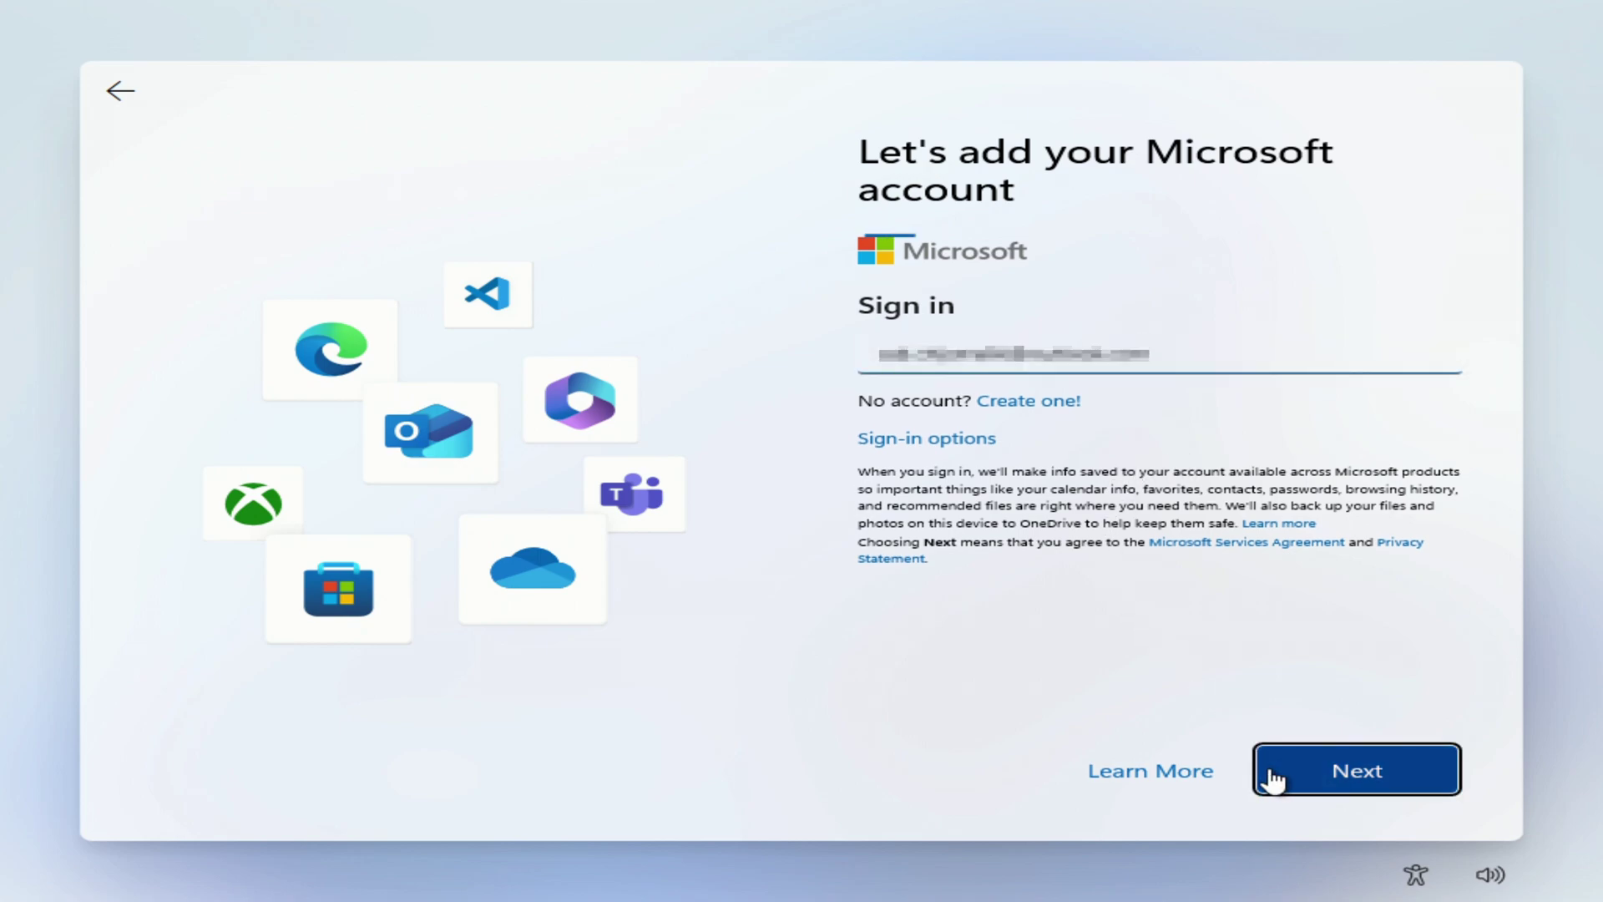
text(••••••••••••••)
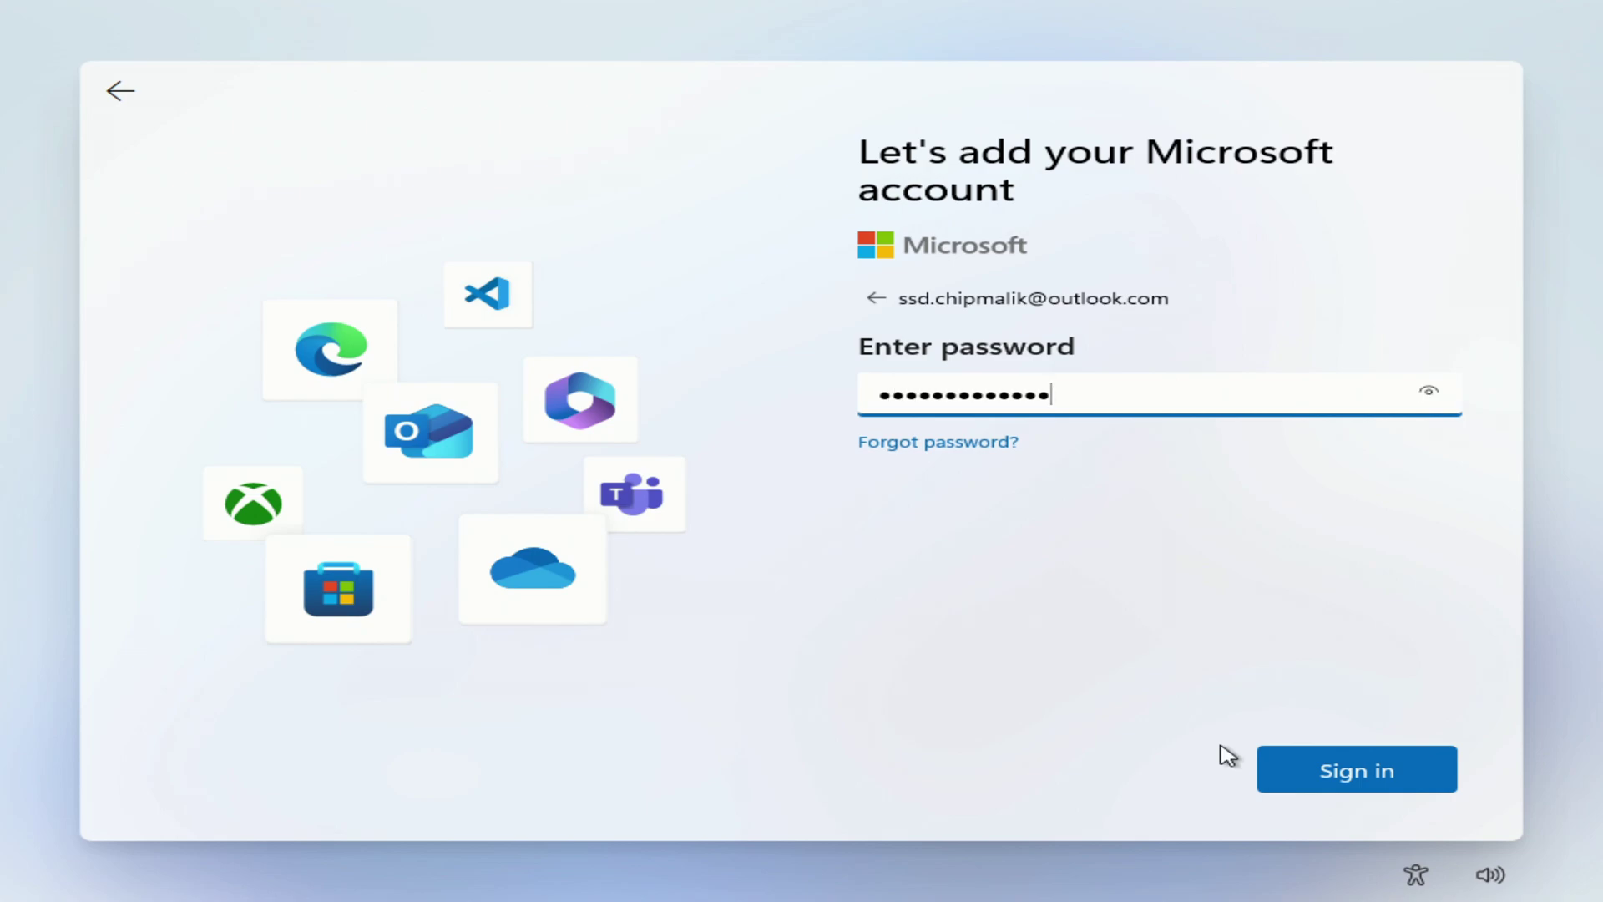
text(••••)
click(1280, 780)
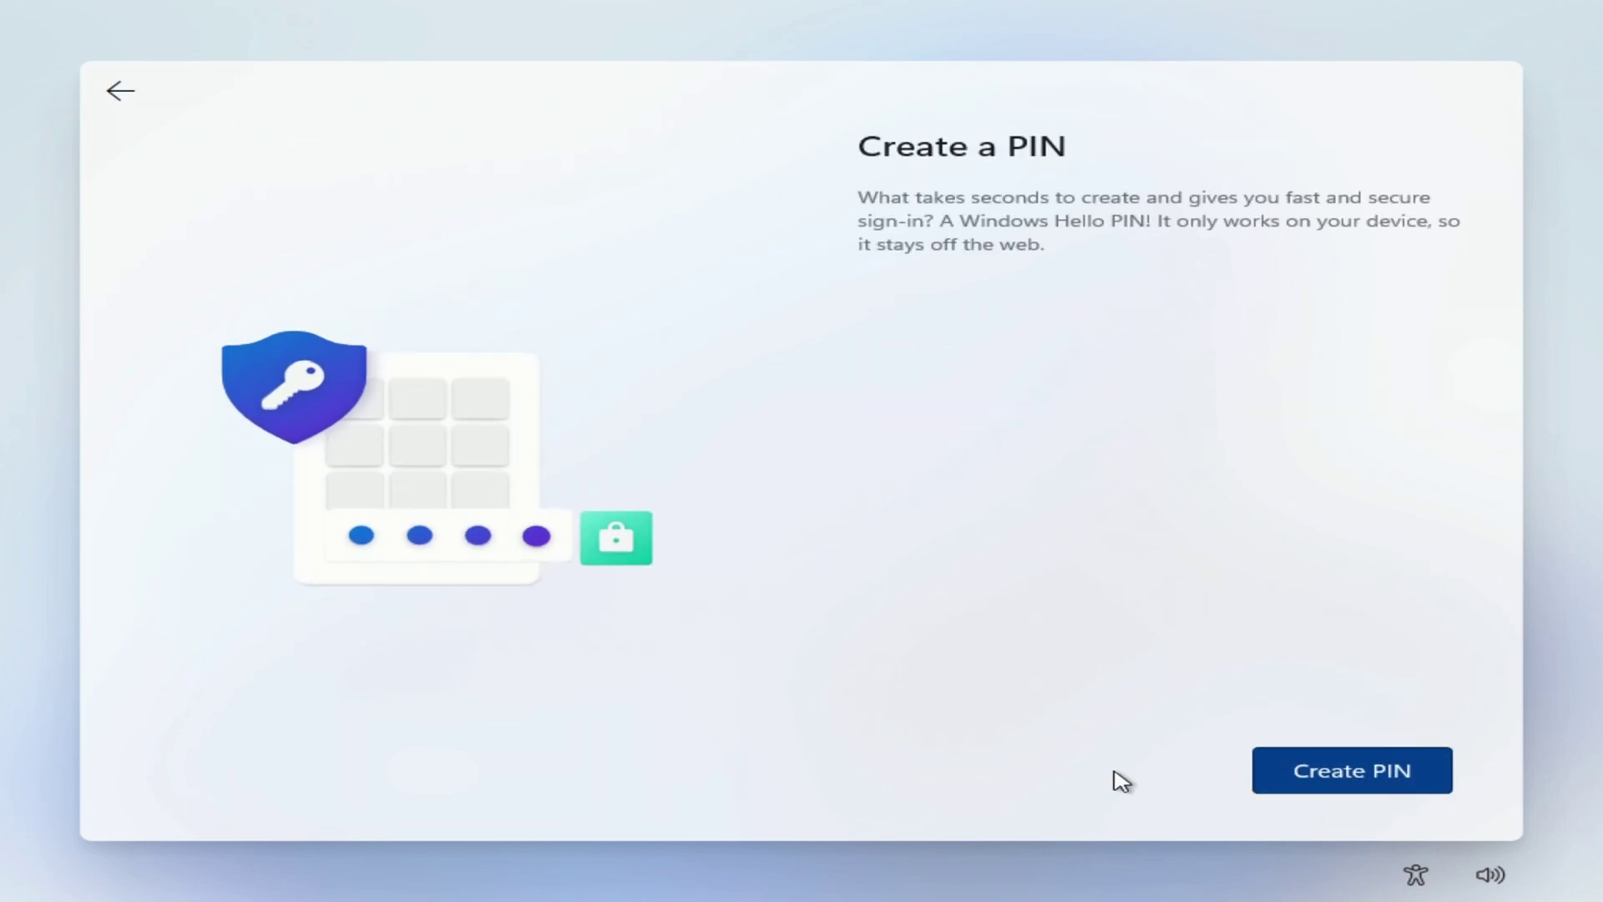
Create a four-digit Windows Hello PIN and confirm it in both PIN fields
click(1274, 789)
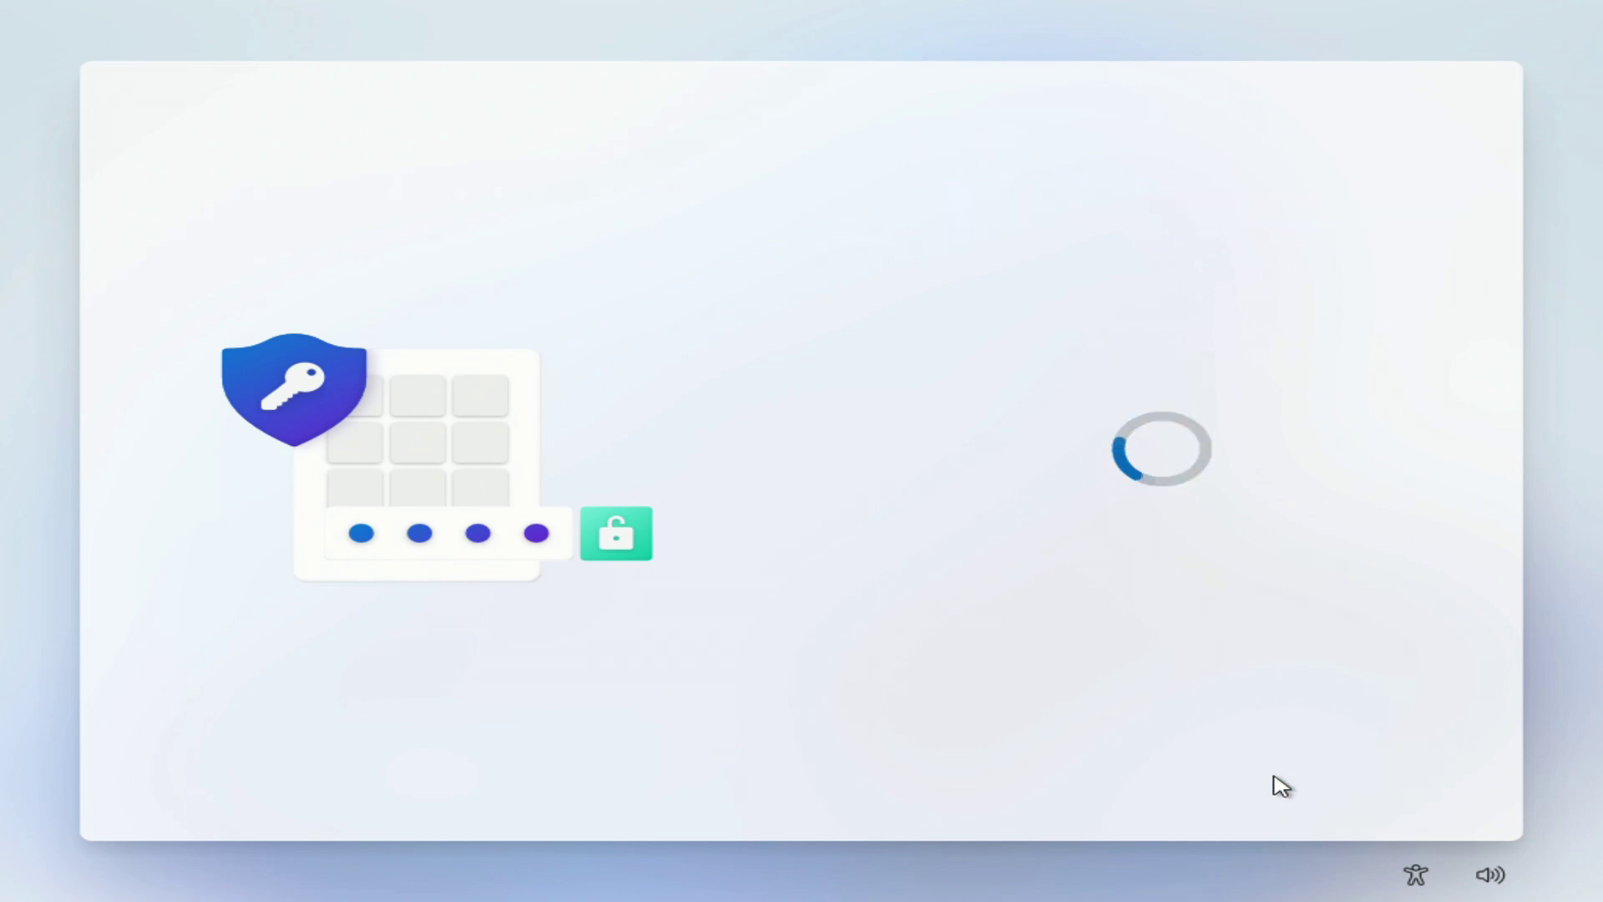
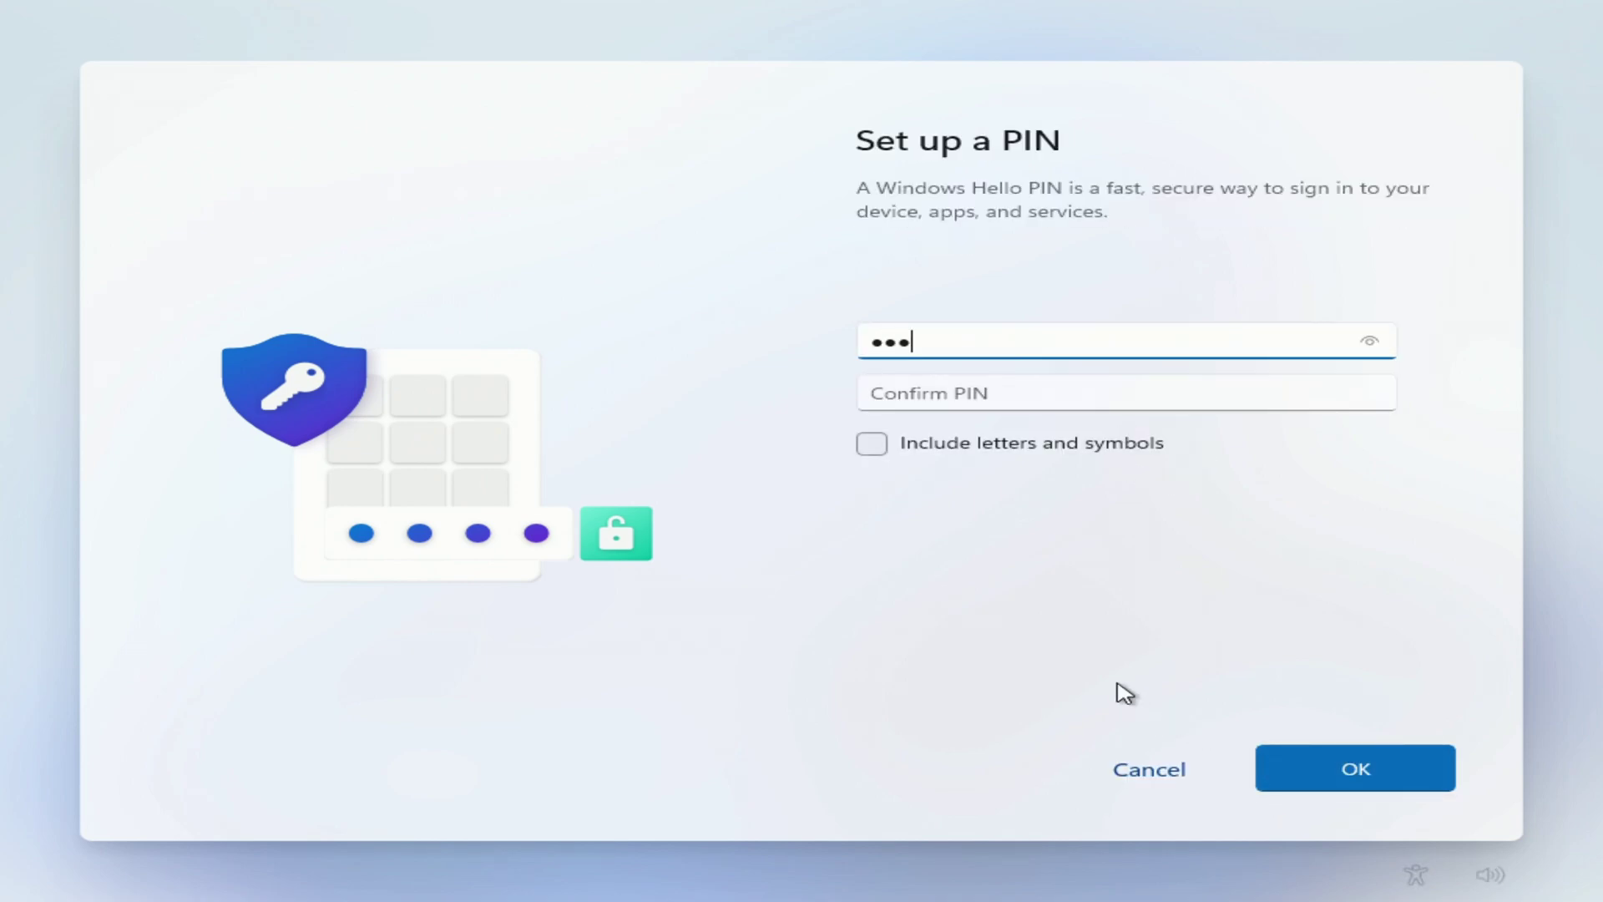
click(1215, 394)
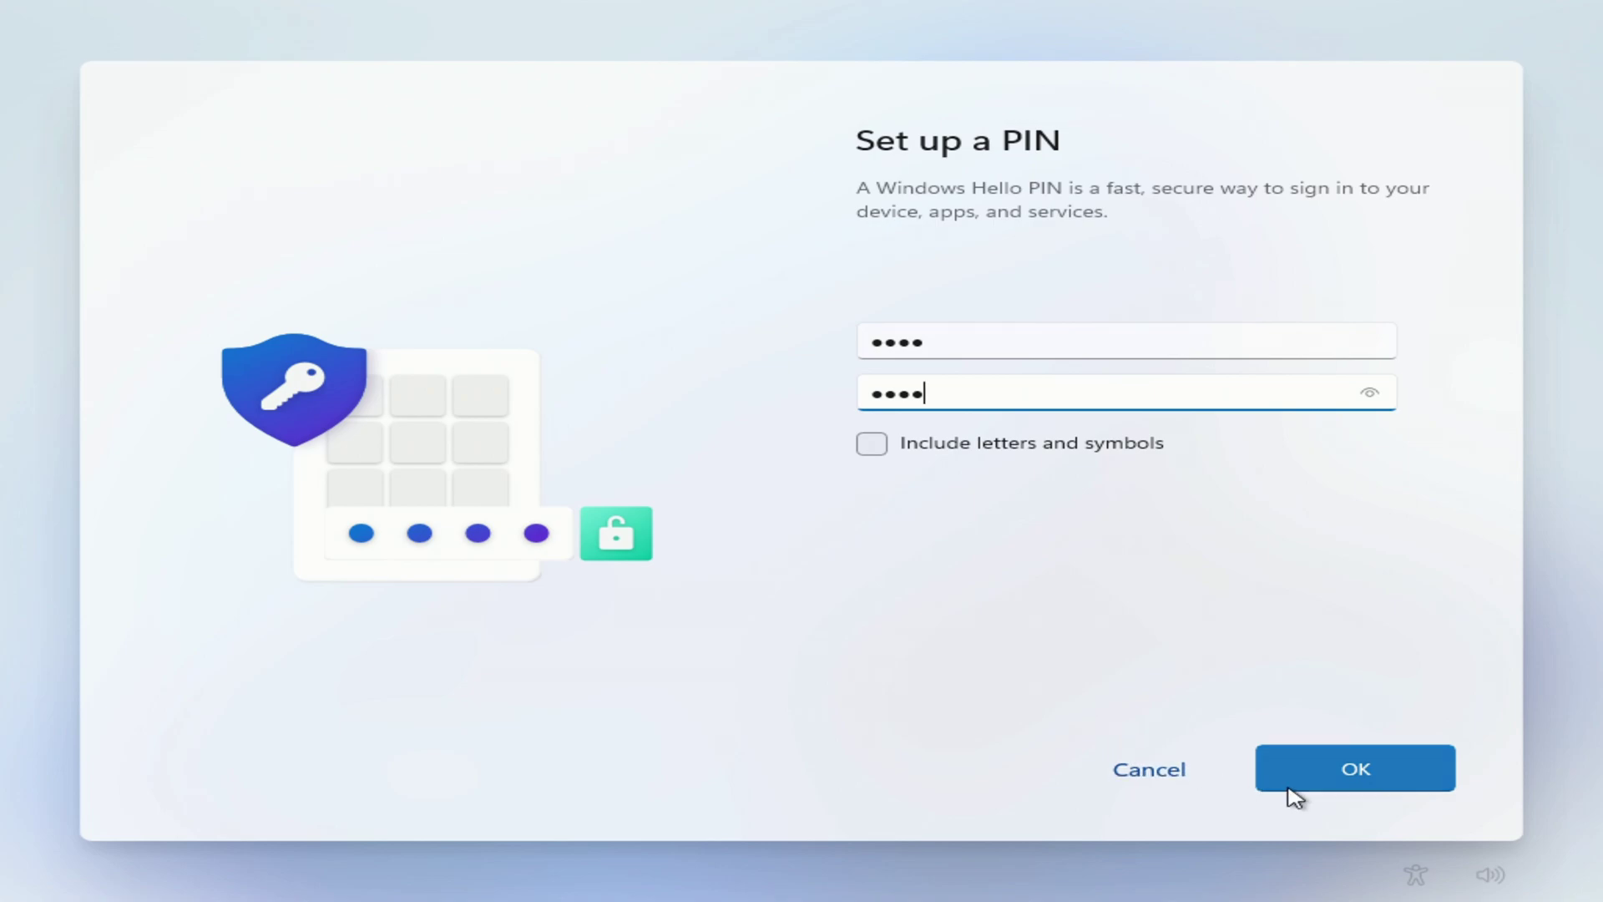
click(1296, 793)
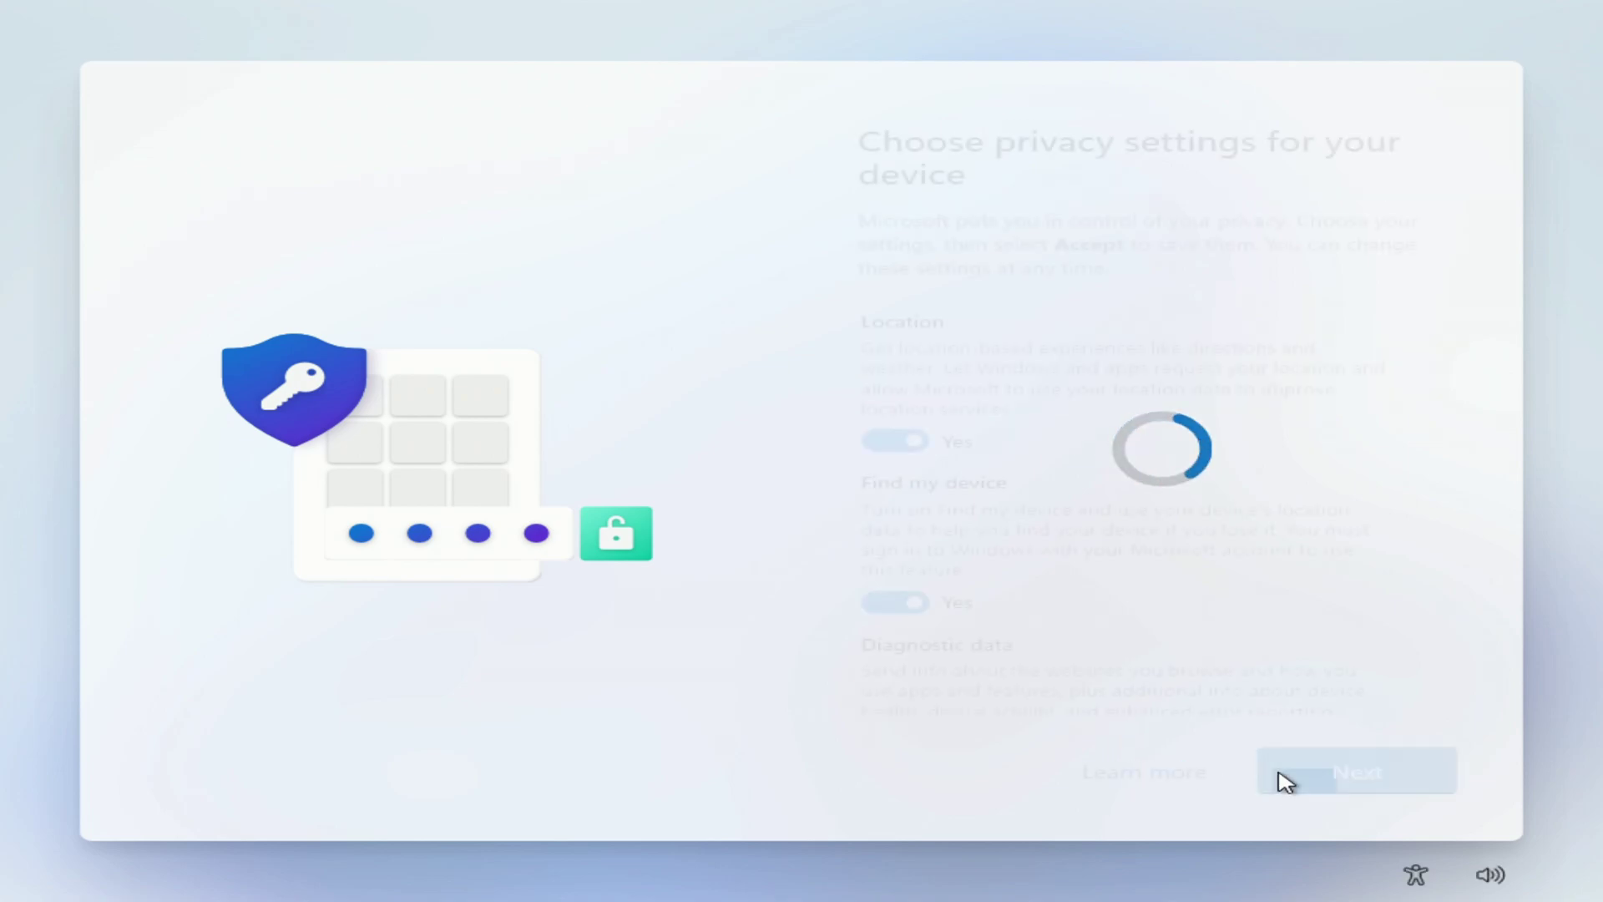
Turn off location, Find my device, inking, tailored experiences and advertising ID, limit diagnostics to required, and accept
click(893, 441)
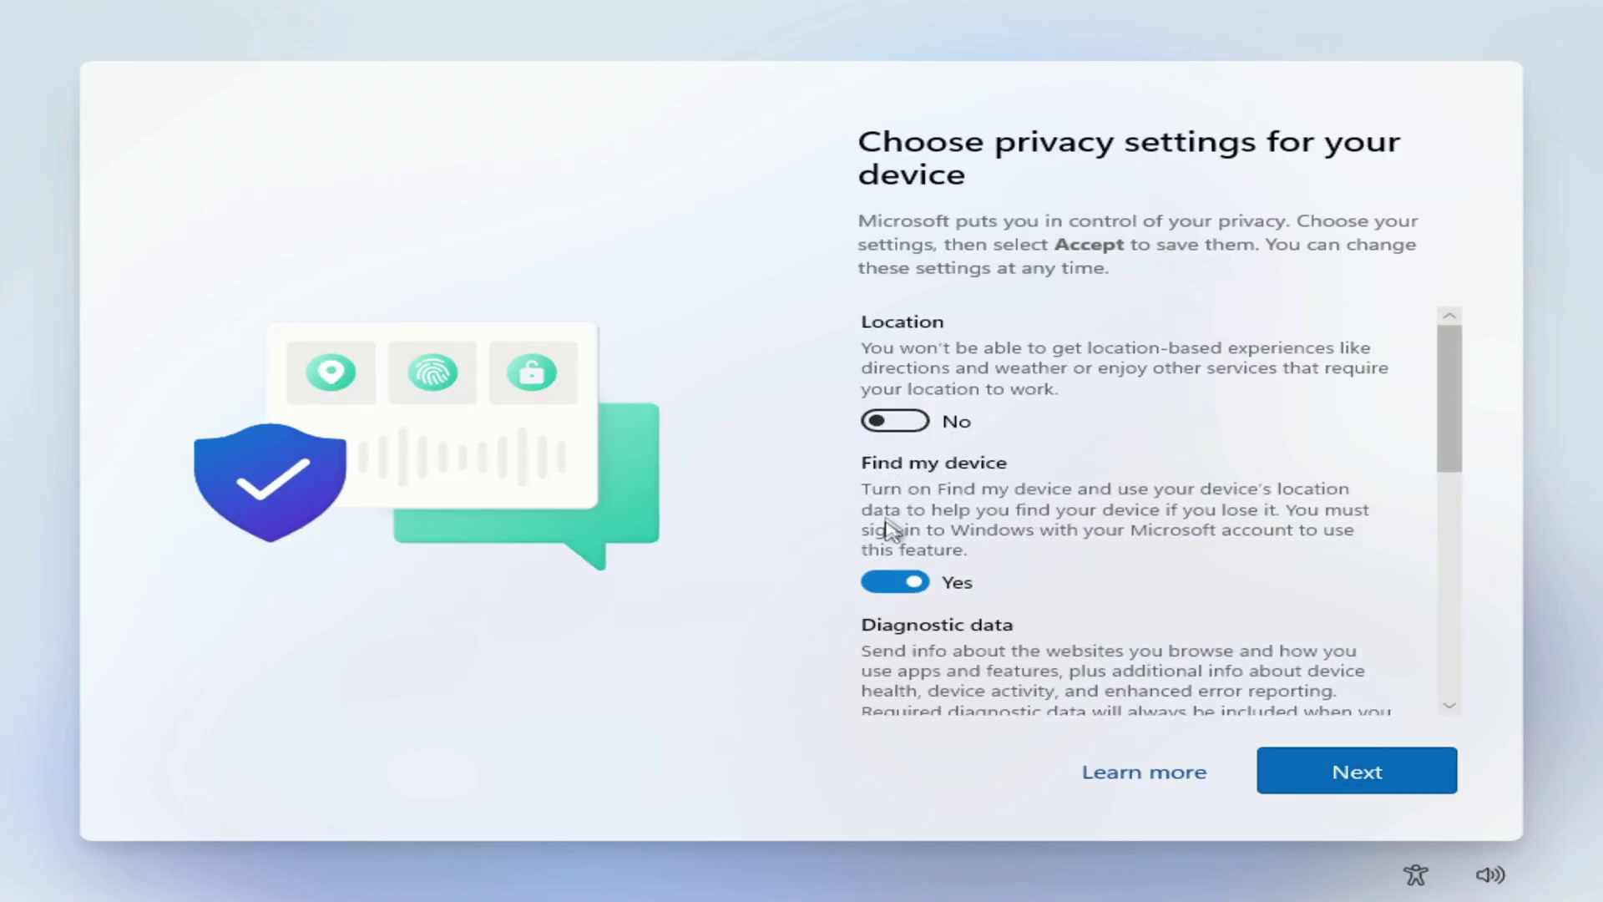
click(892, 582)
scroll(1122, 536, down, 5)
click(875, 420)
click(895, 560)
scroll(1027, 547, down, 3)
click(878, 455)
click(895, 586)
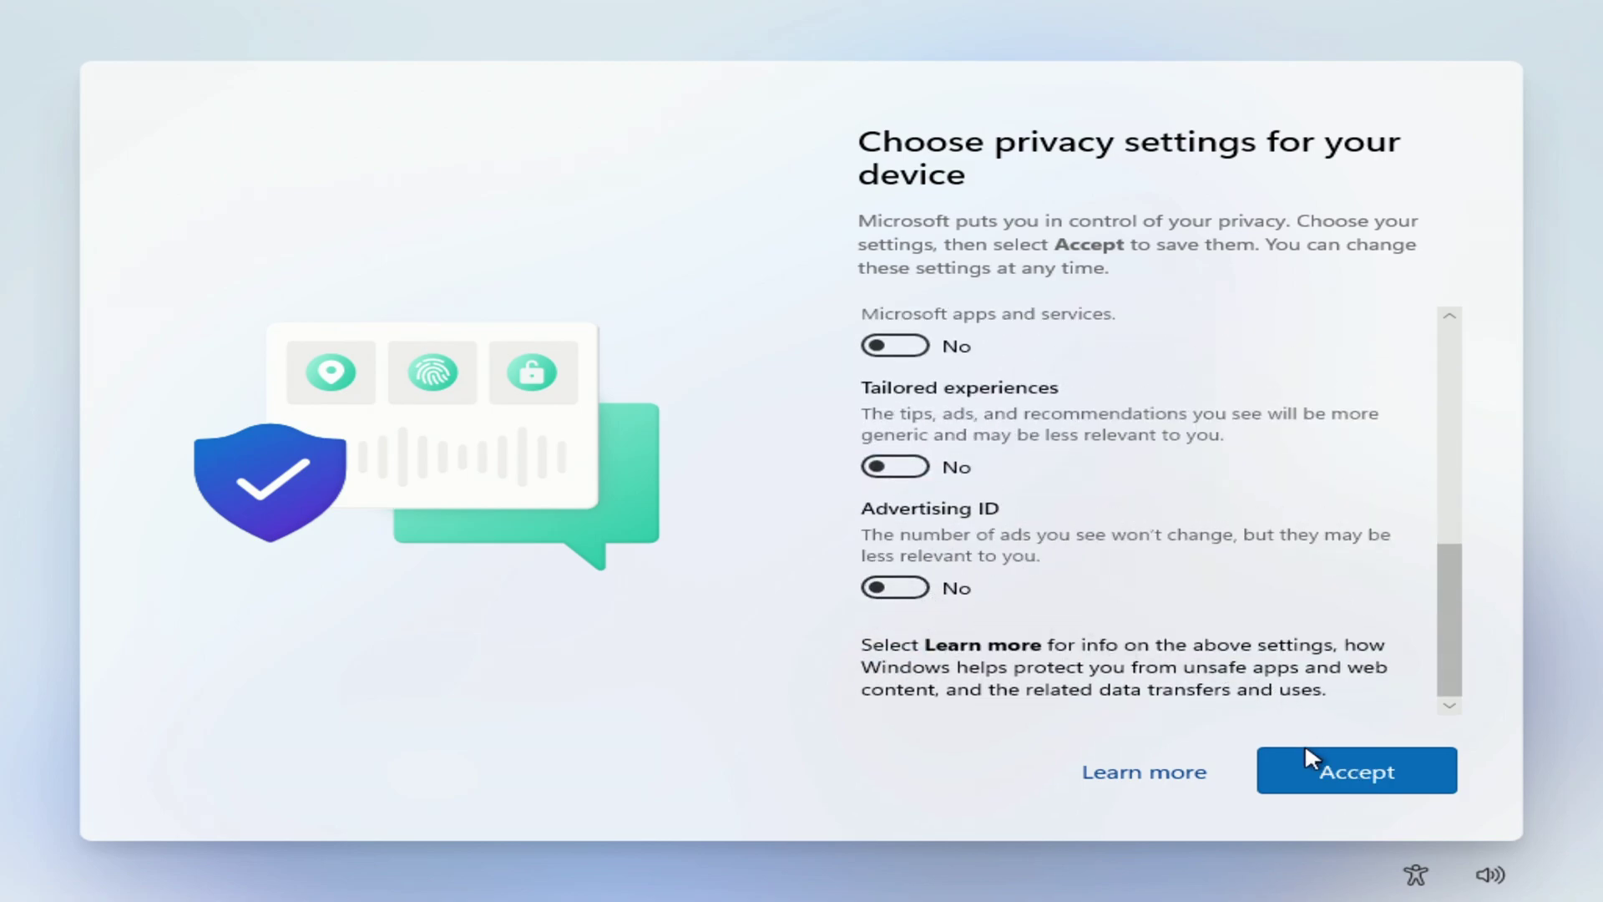
click(1300, 780)
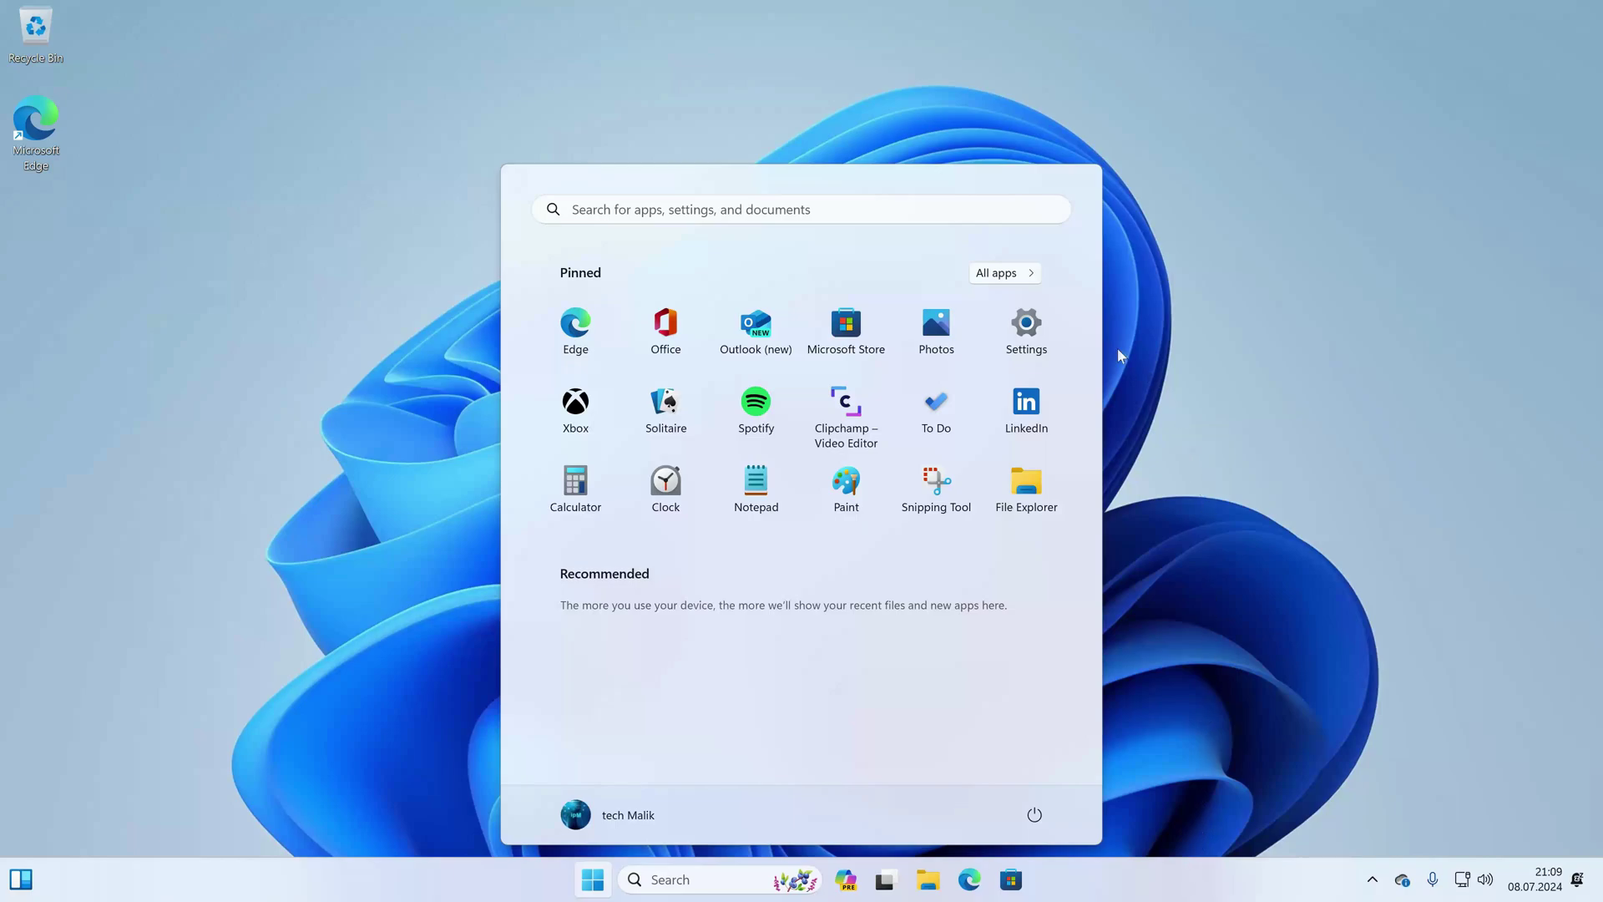
Check in Settings > System > Activation that Windows 11 Pro has a digital license, then close Settings
click(1039, 344)
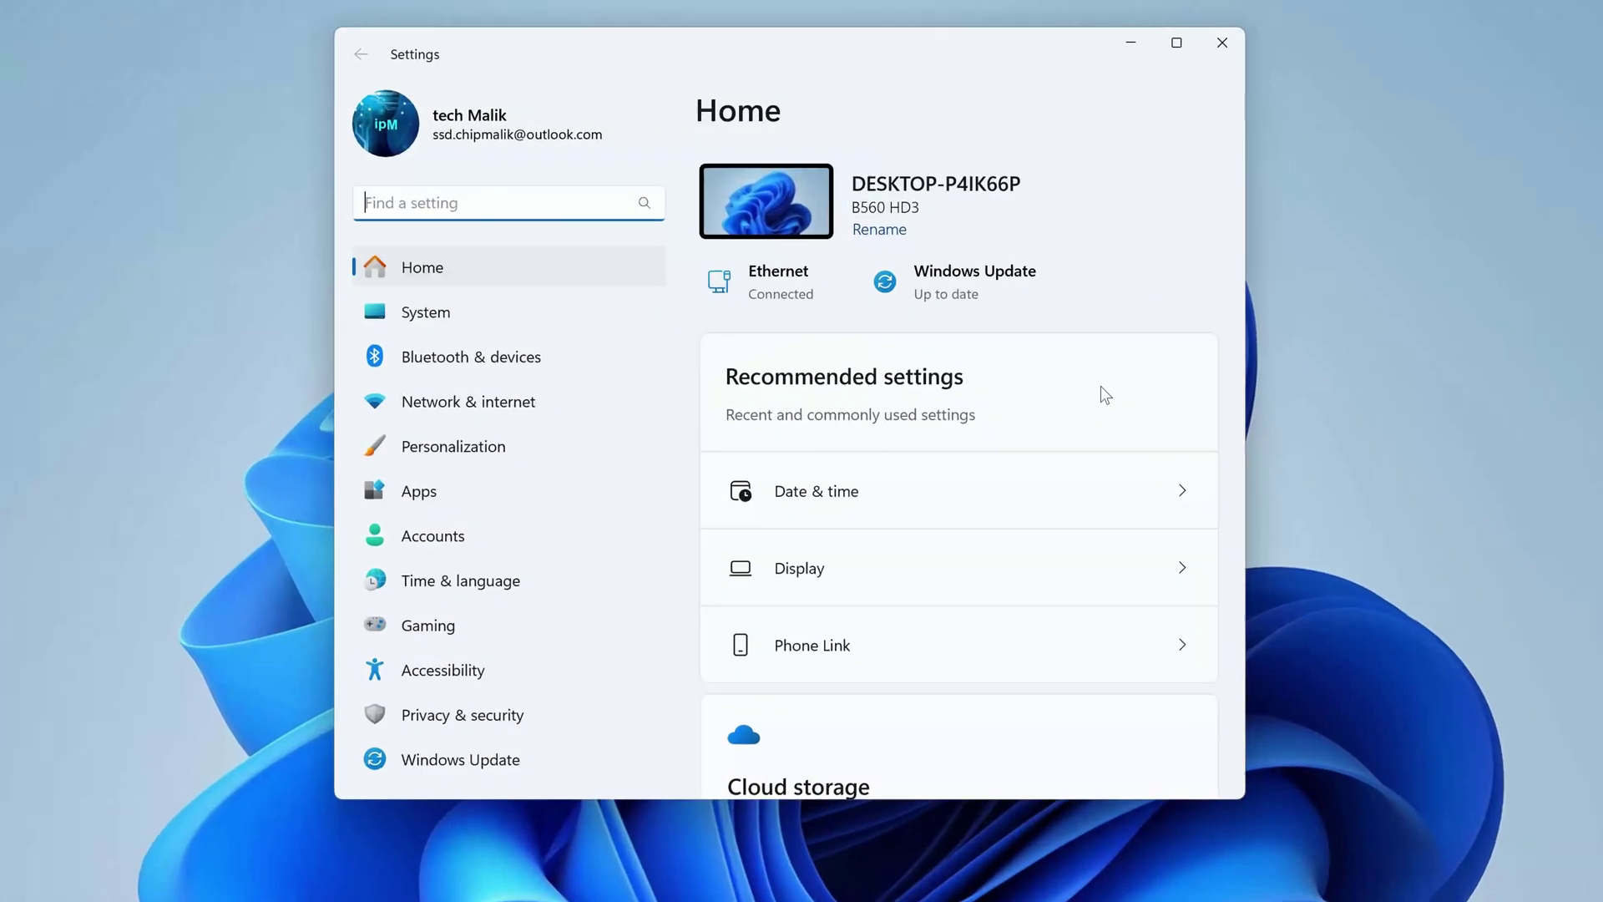
click(618, 312)
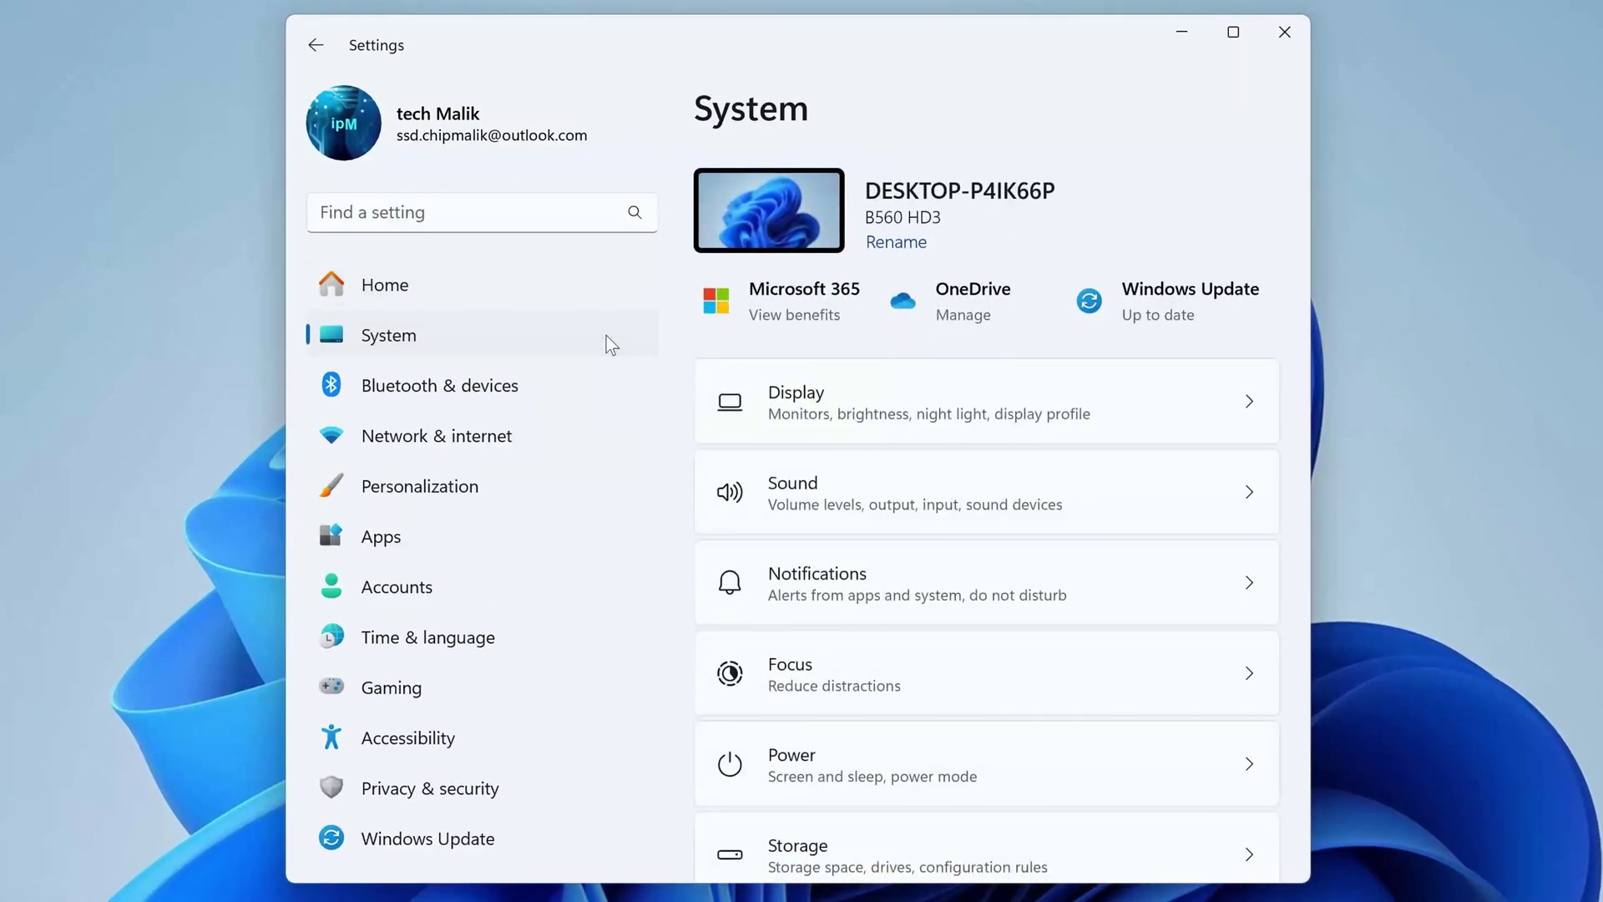
scroll(1155, 583, down, 6)
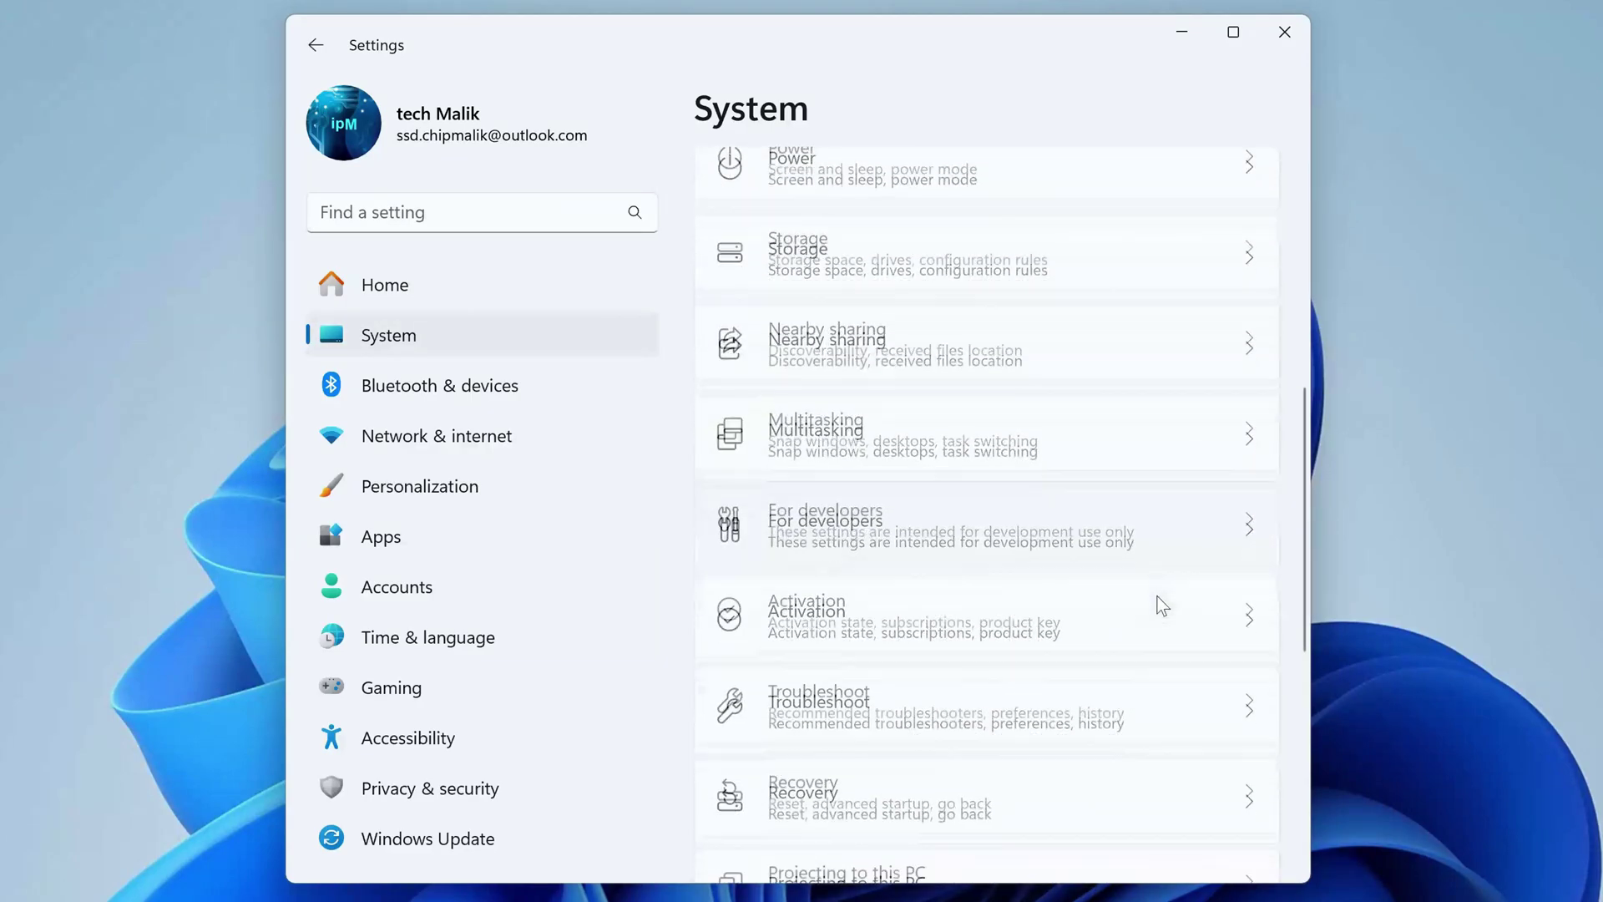
scroll(1162, 605, down, 2)
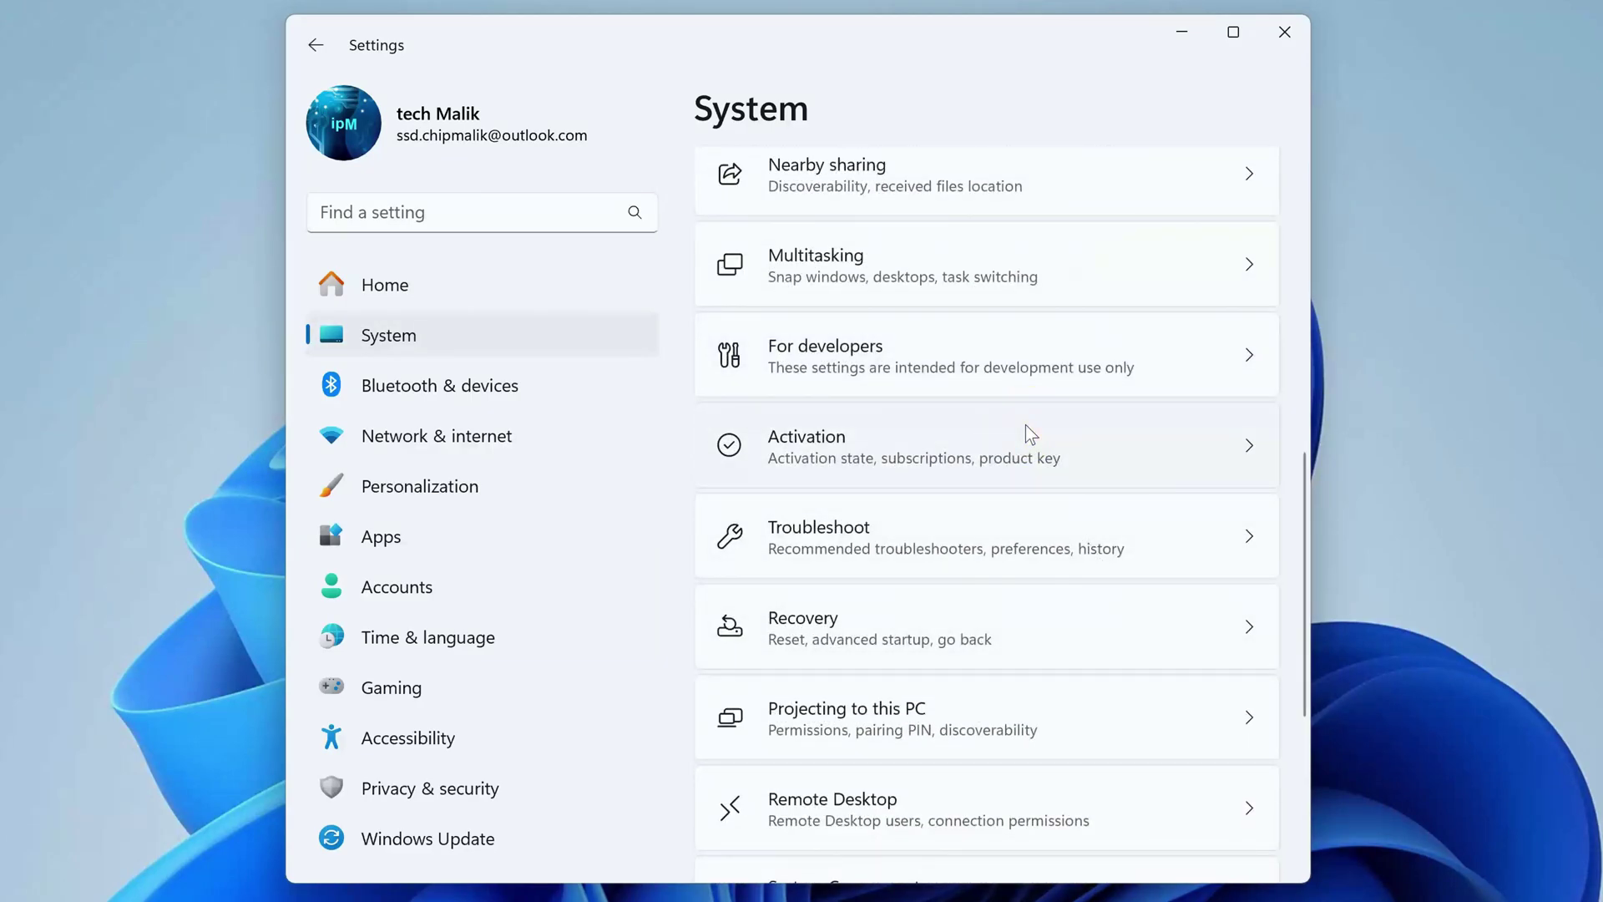
click(1027, 427)
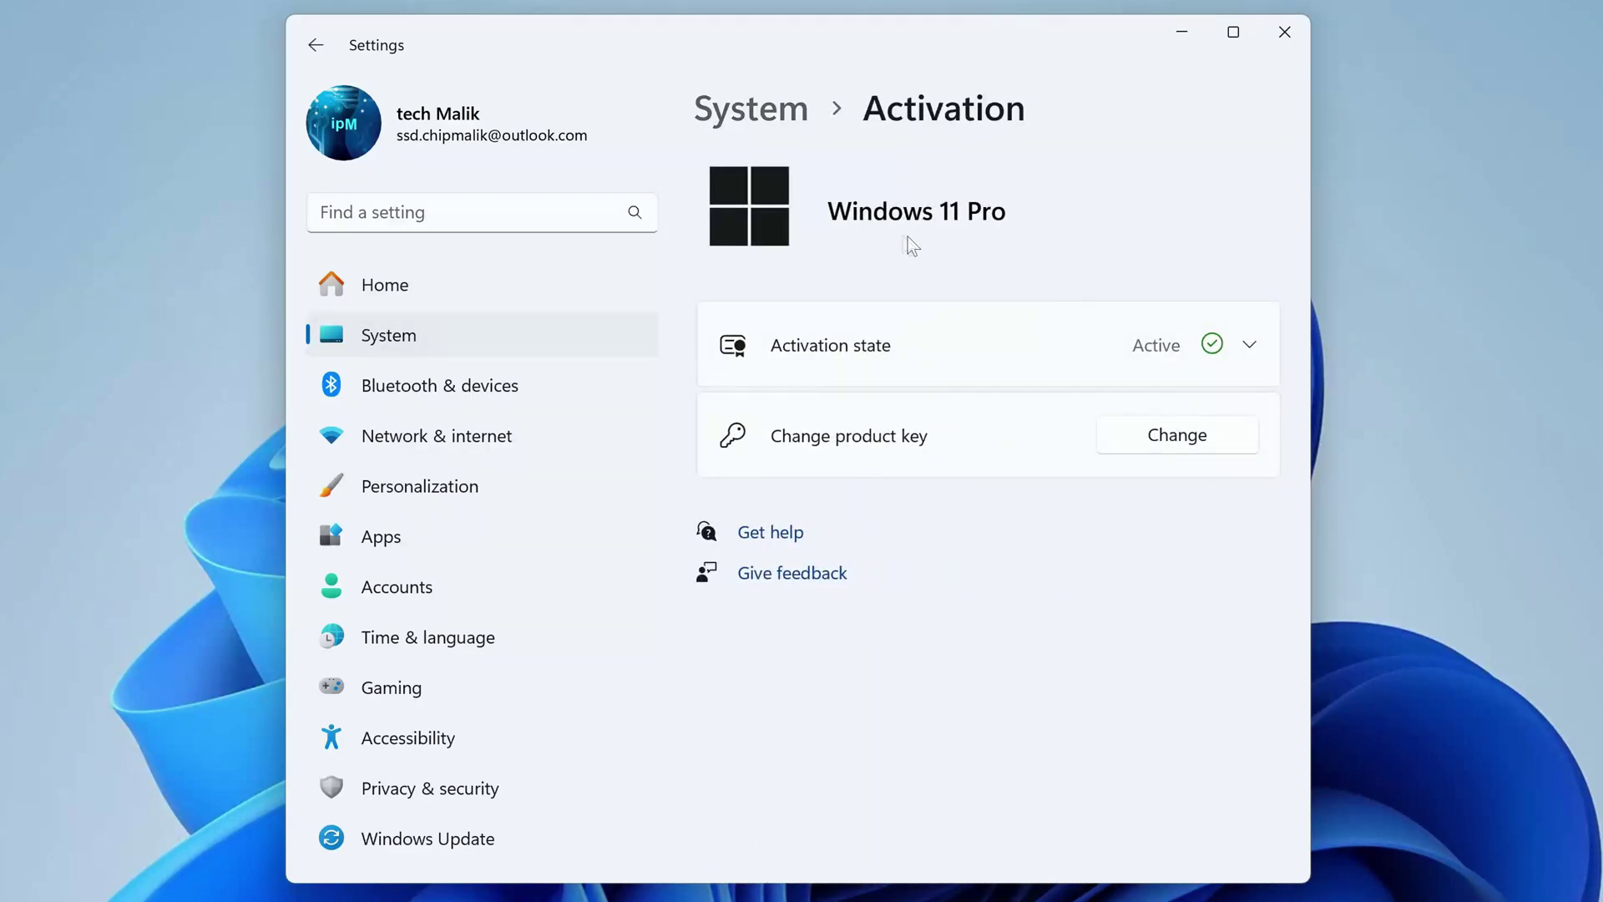
click(980, 338)
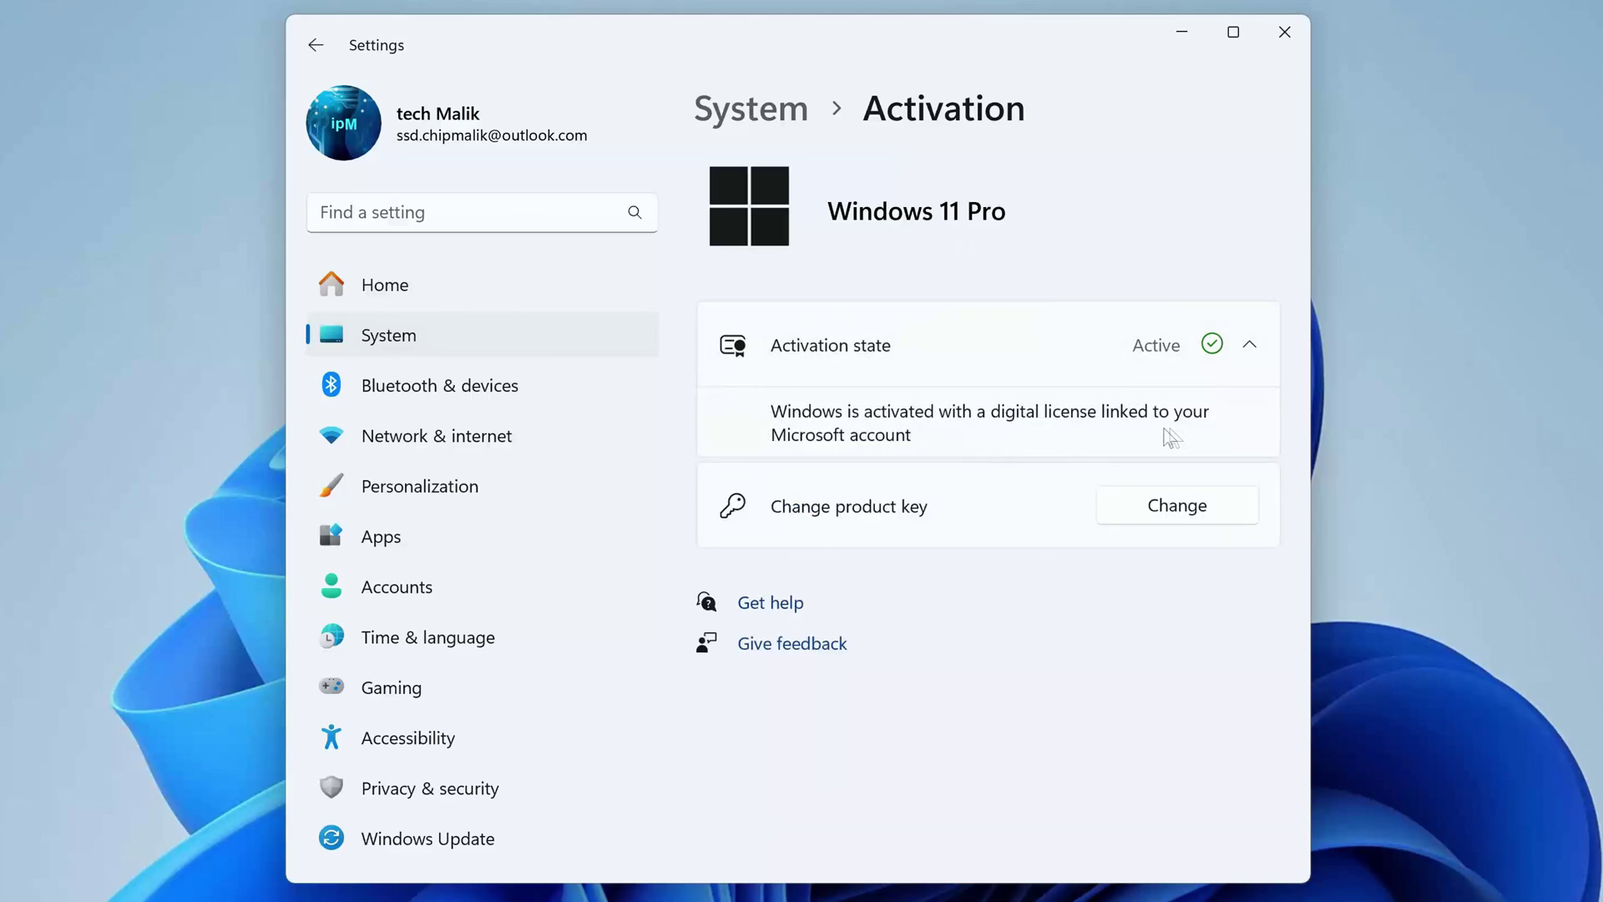
click(1284, 33)
click(928, 882)
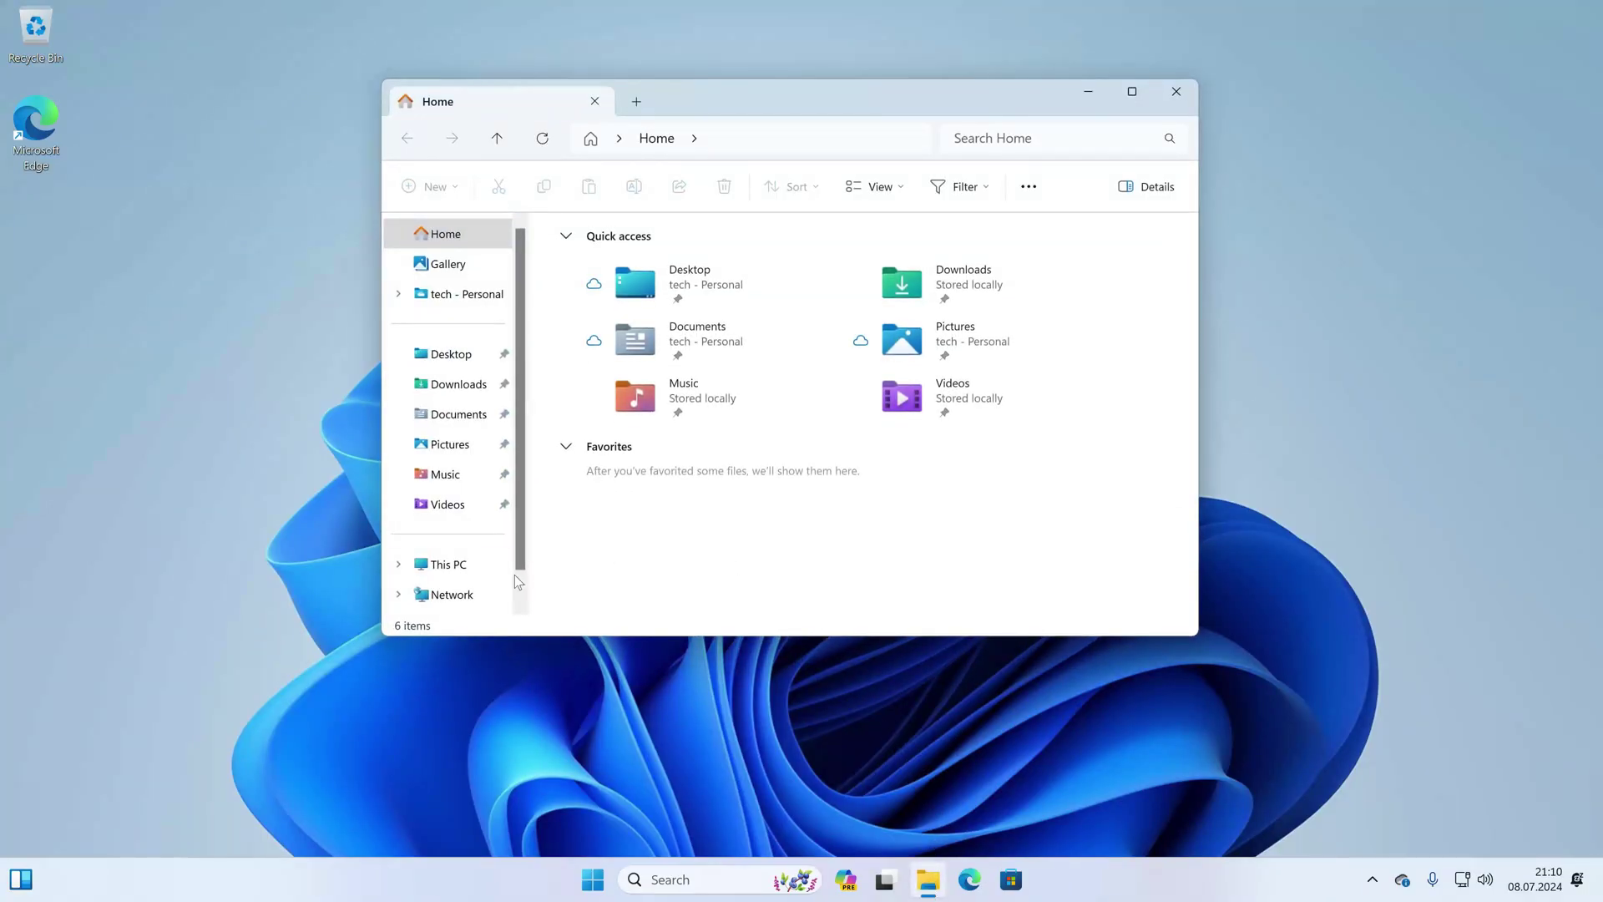
Browse Local Disk (C:) > Windows.old > Users > old user profile > Desktop
click(495, 565)
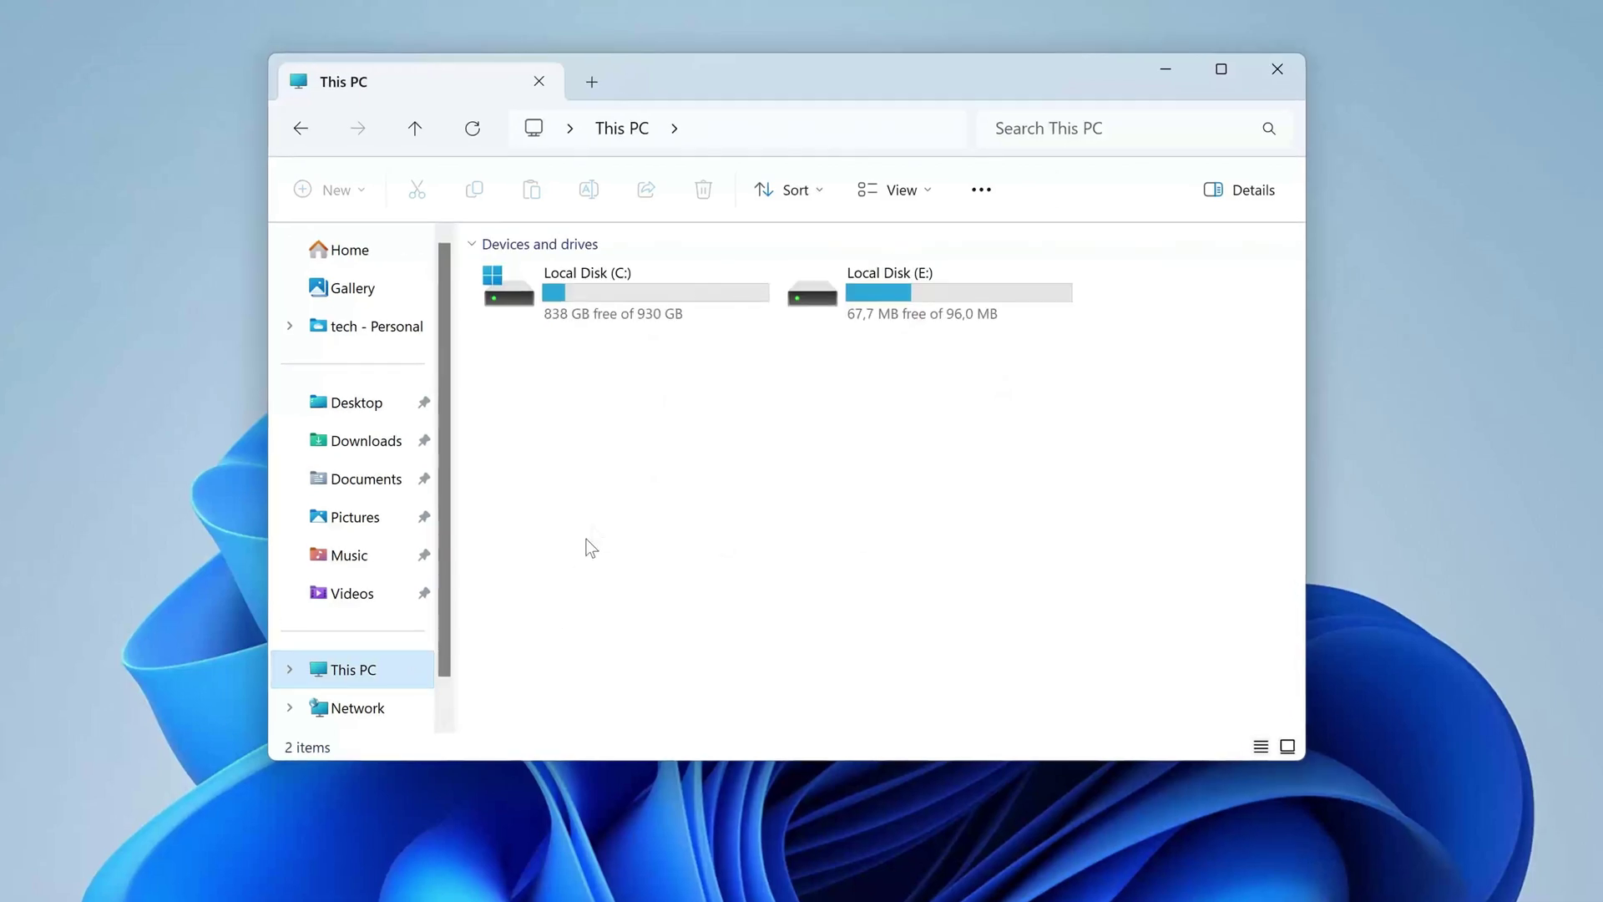
double_click(659, 302)
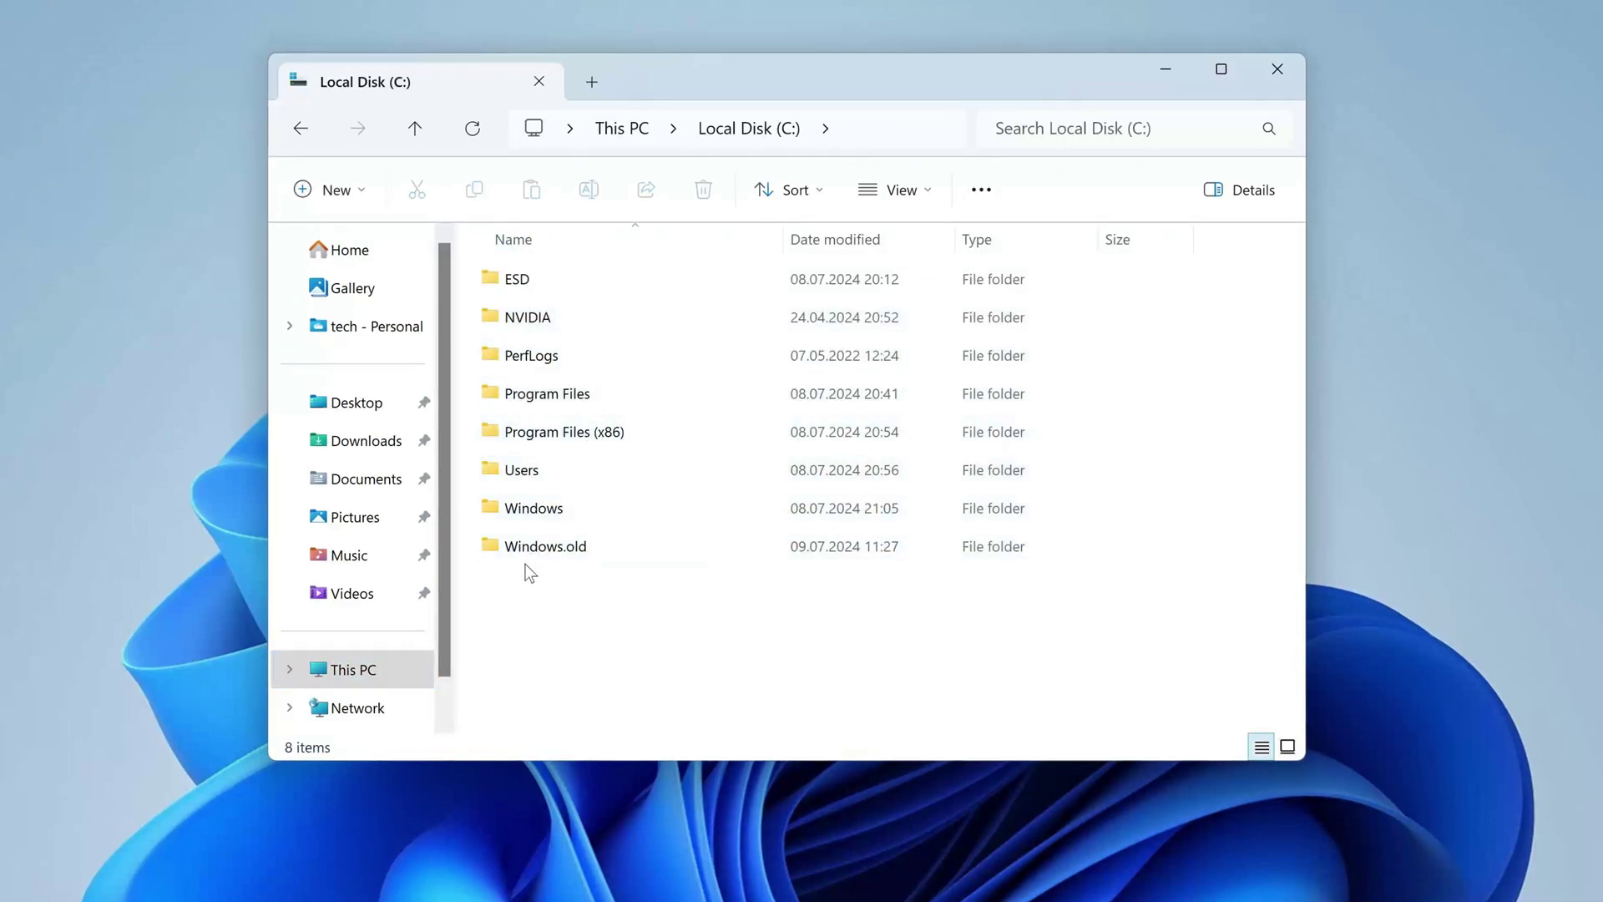
double_click(576, 547)
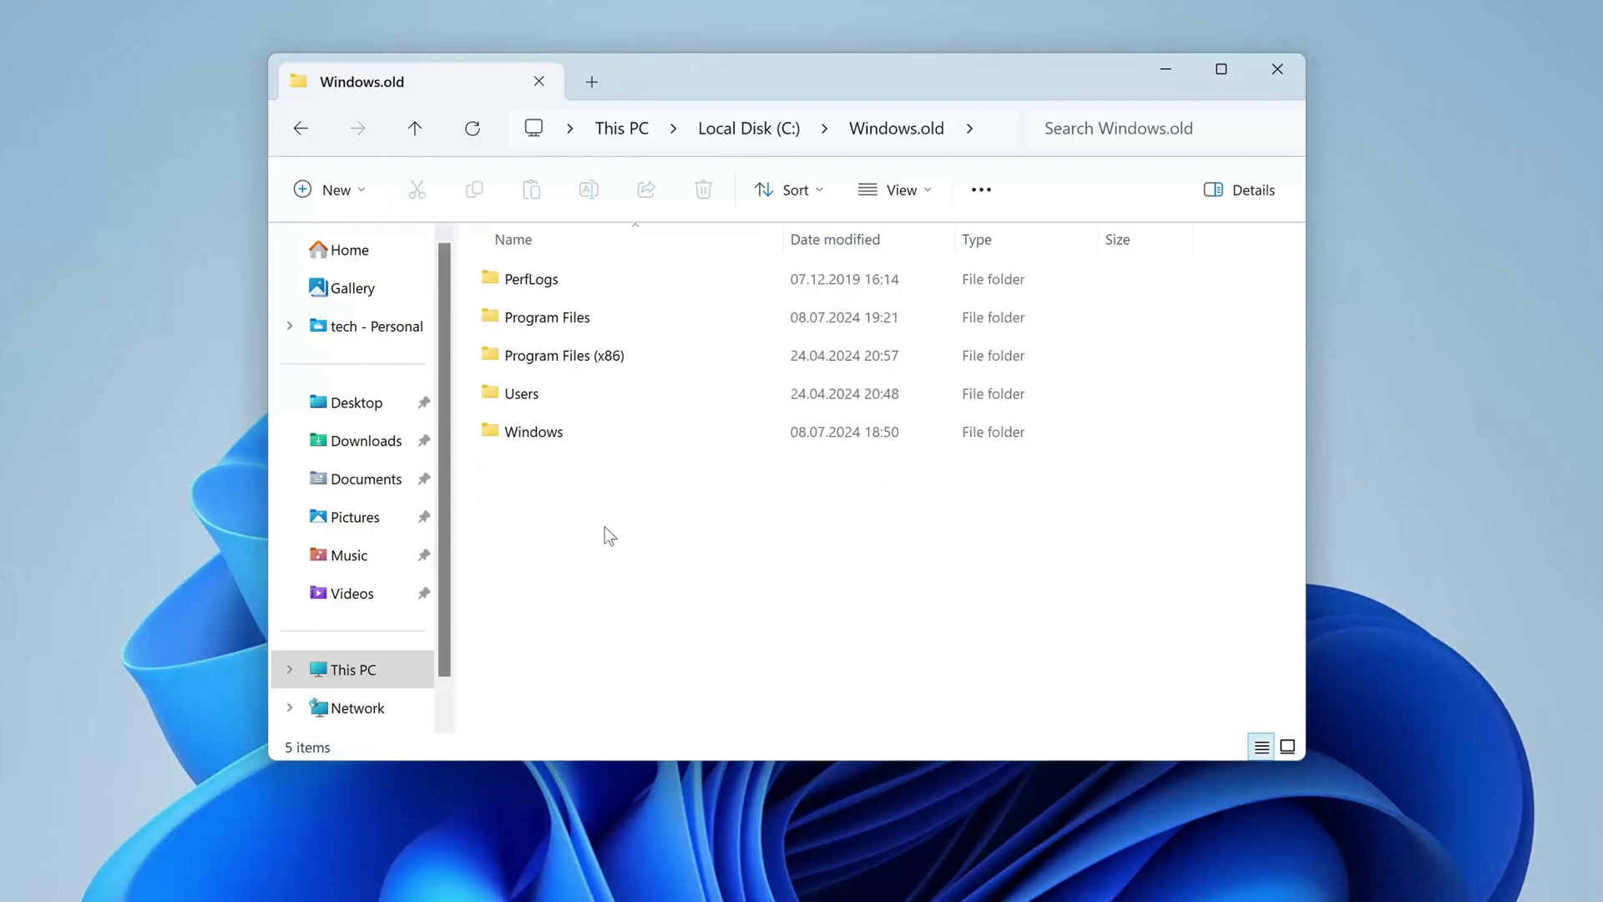
double_click(599, 399)
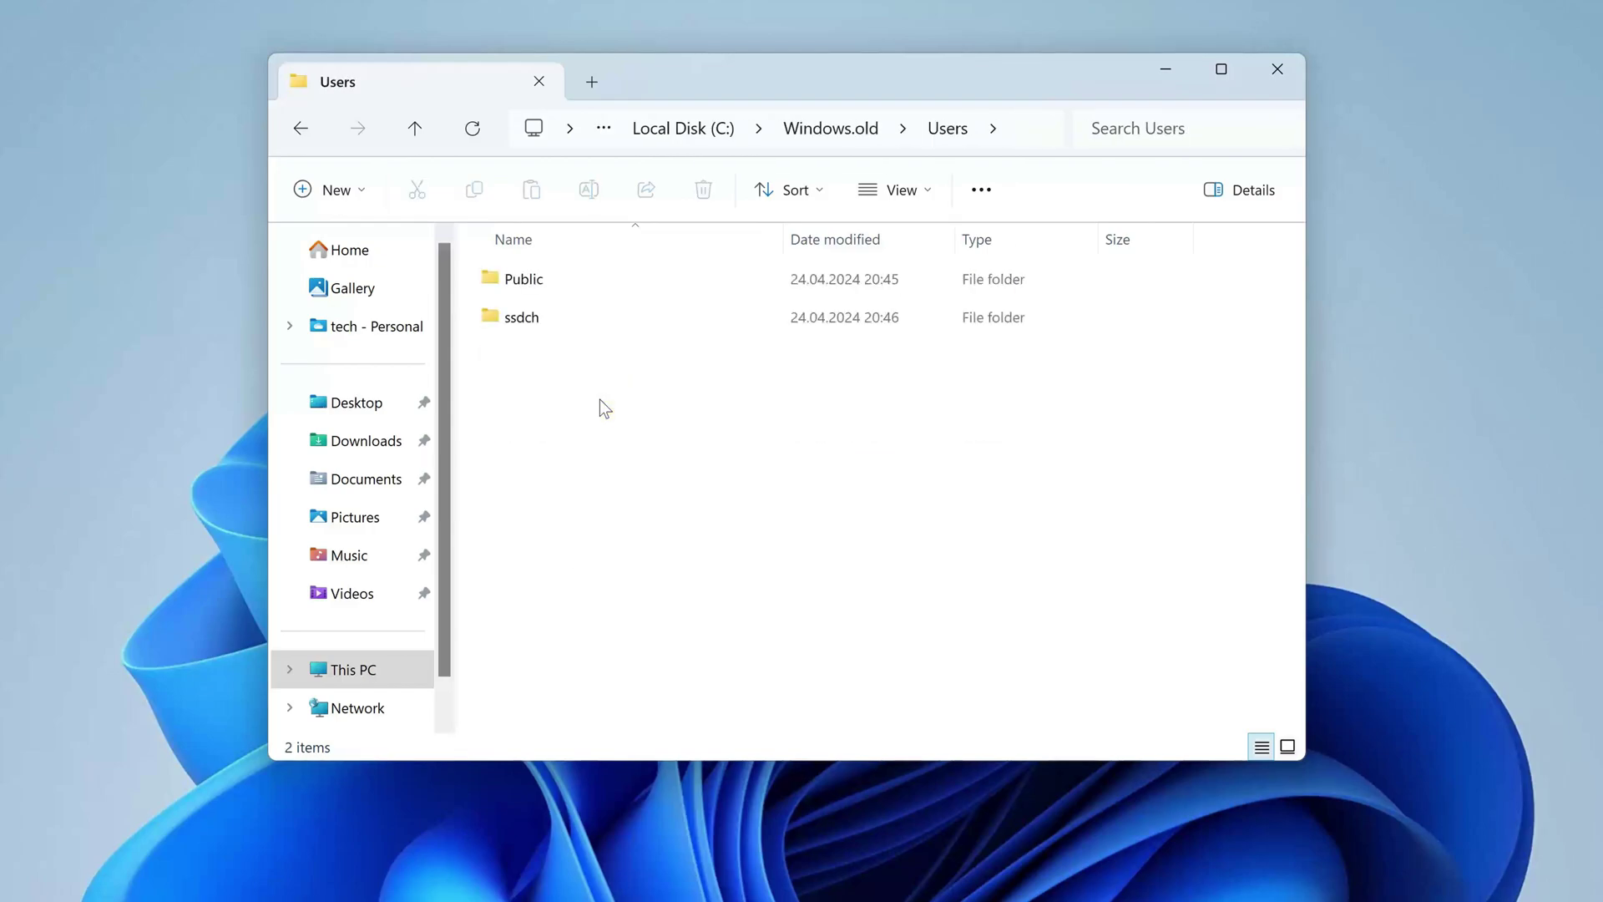
click(614, 319)
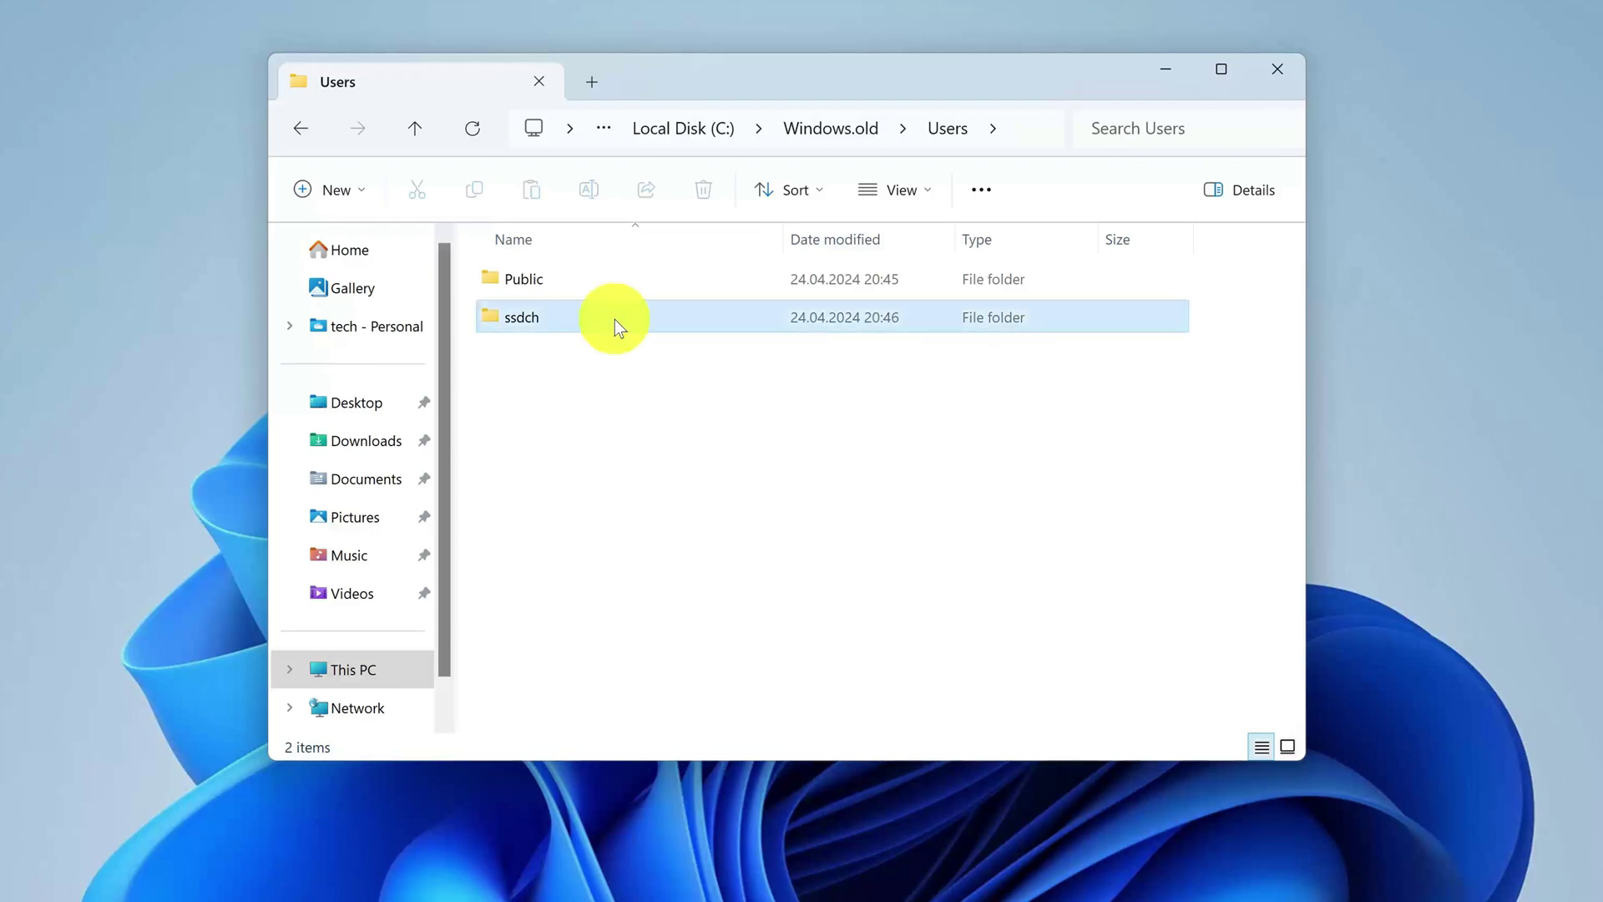
double_click(614, 319)
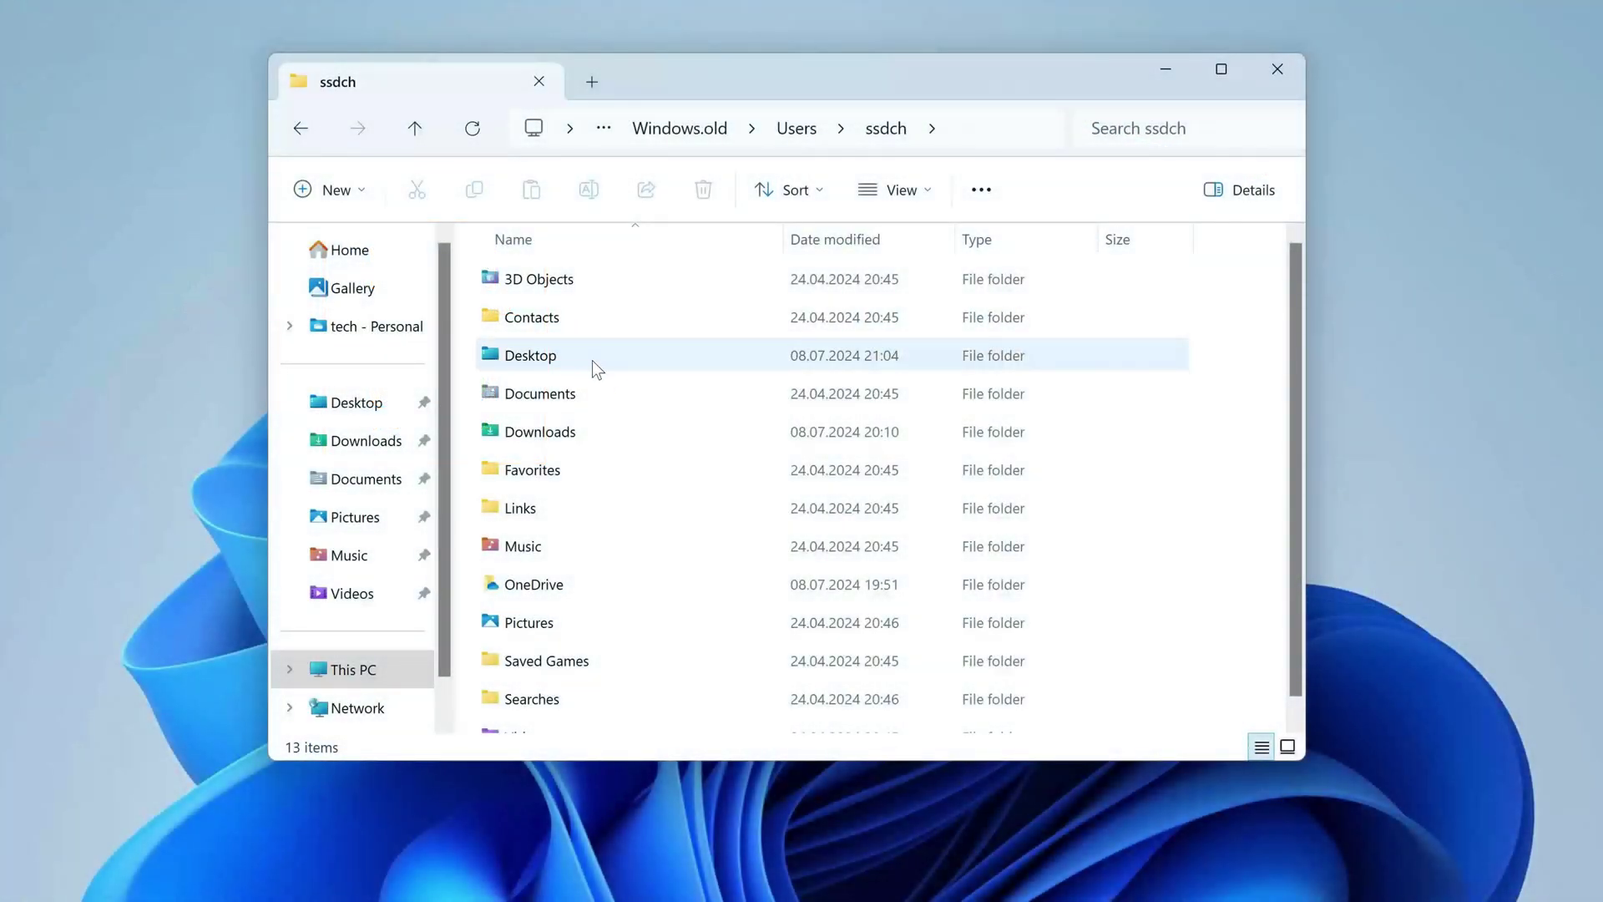
double_click(592, 360)
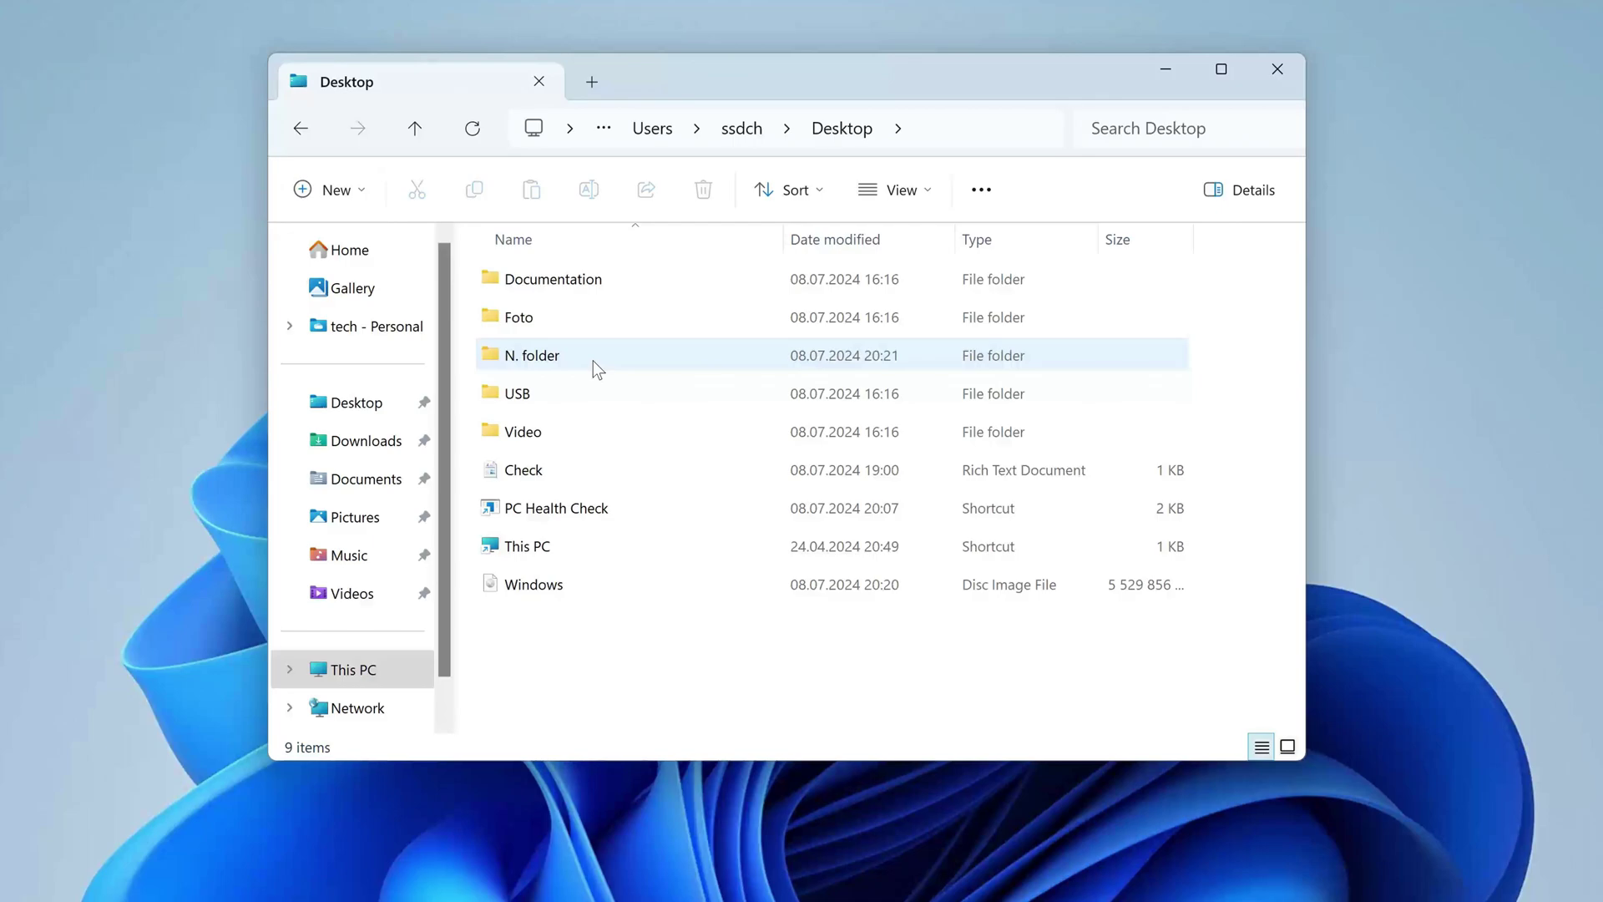
Drag Documentation, Foto, USB and Video onto the desktop, arranged two by two
drag(714, 72, 1015, 60)
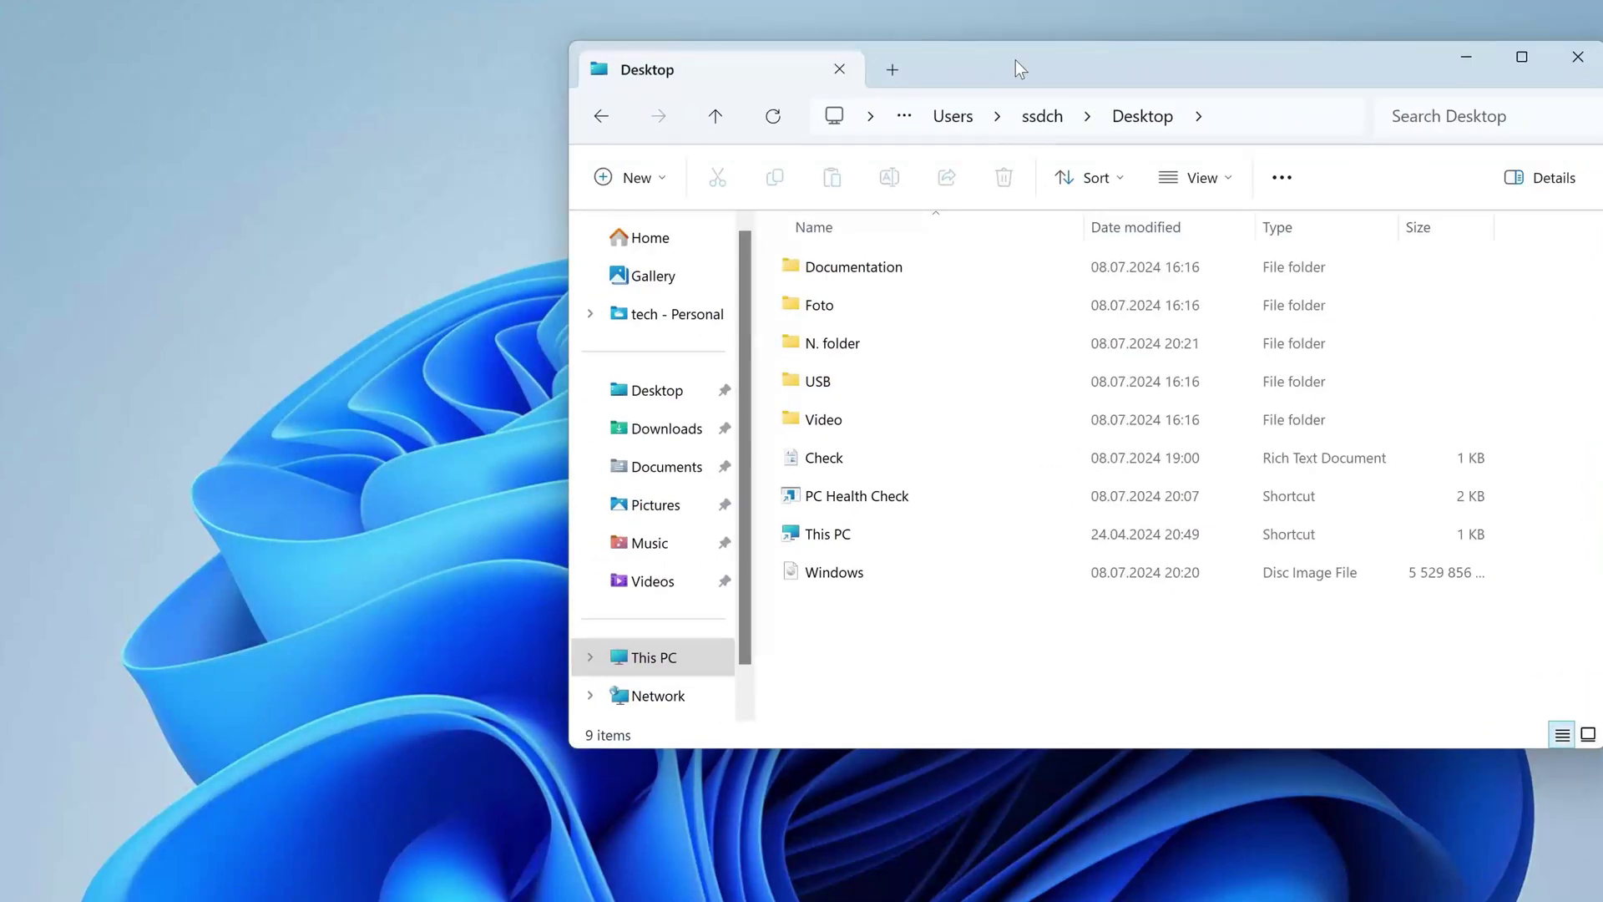
drag(773, 254, 478, 420)
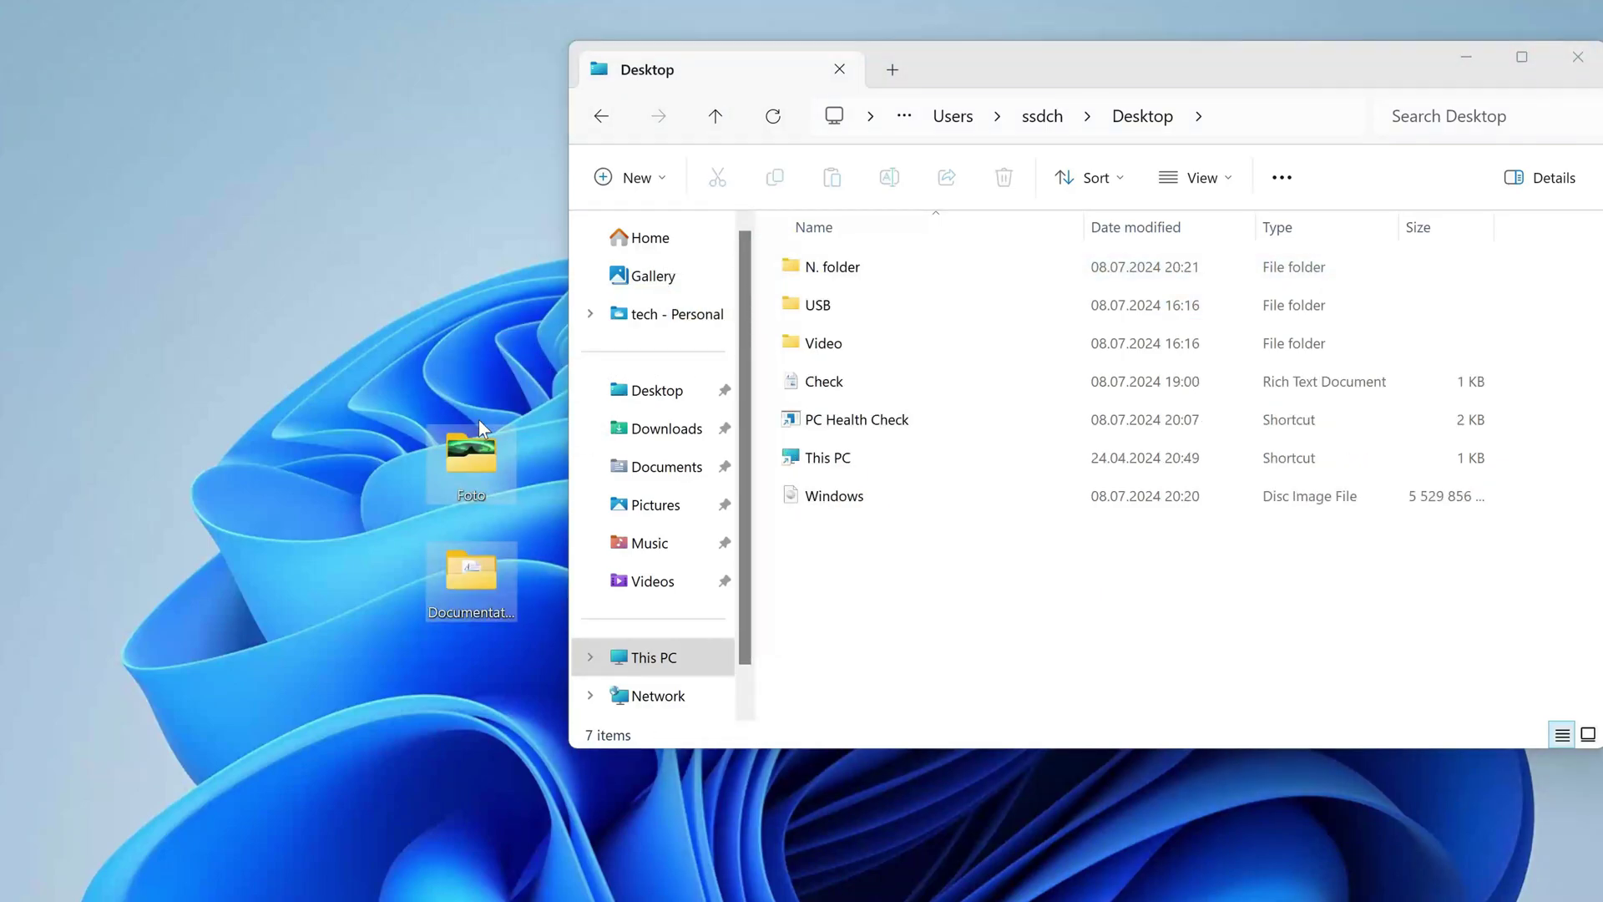
drag(773, 298, 373, 529)
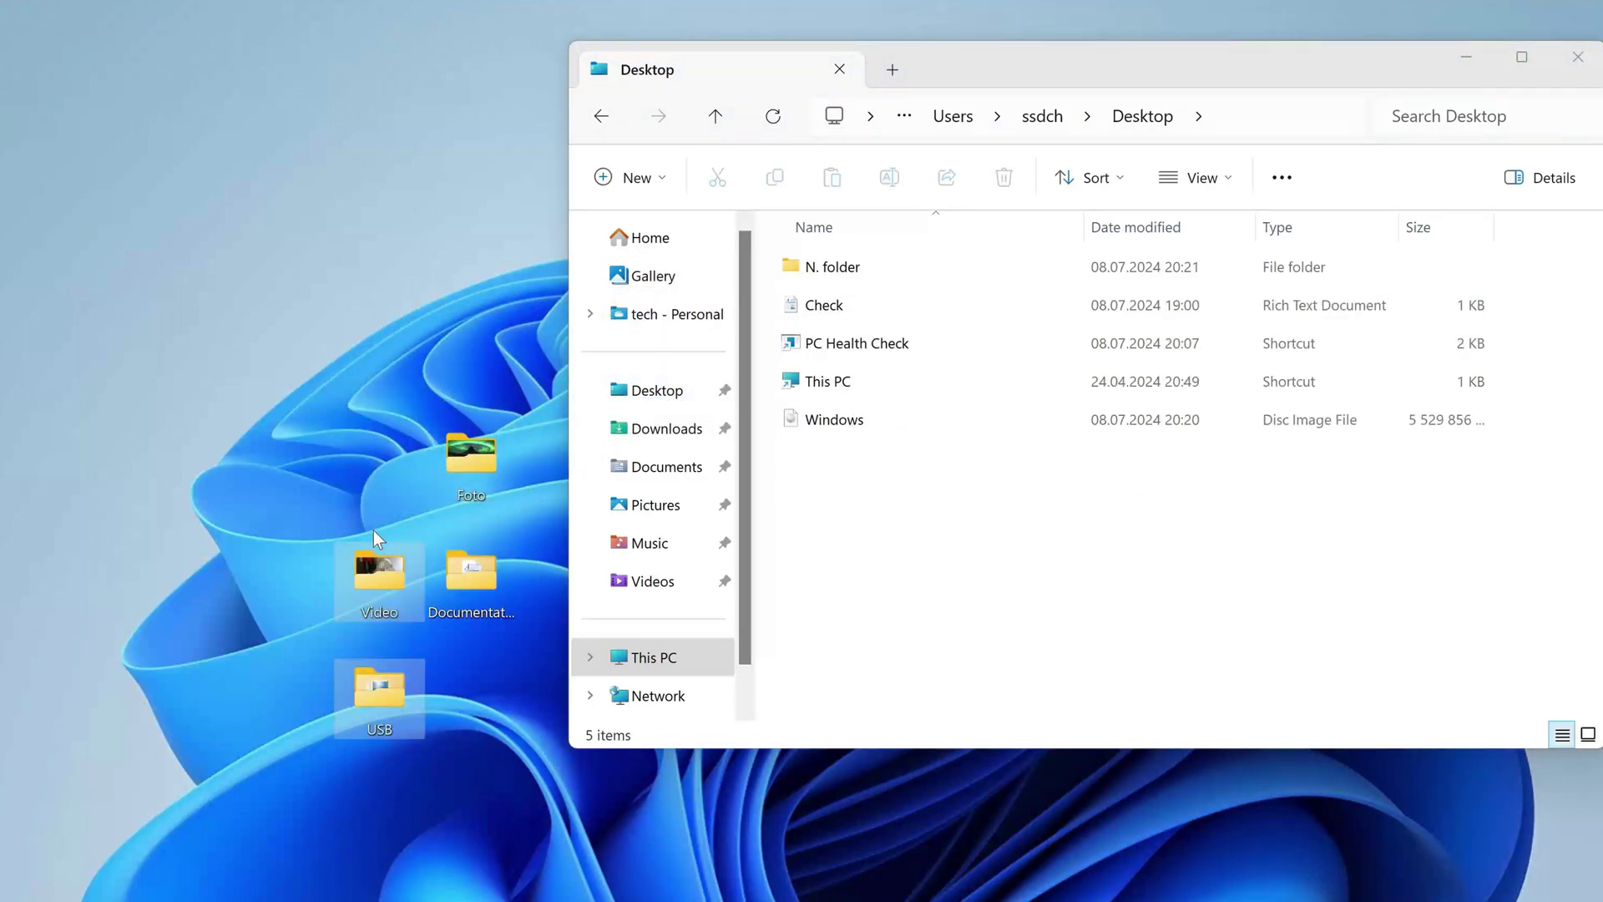
drag(381, 564, 381, 460)
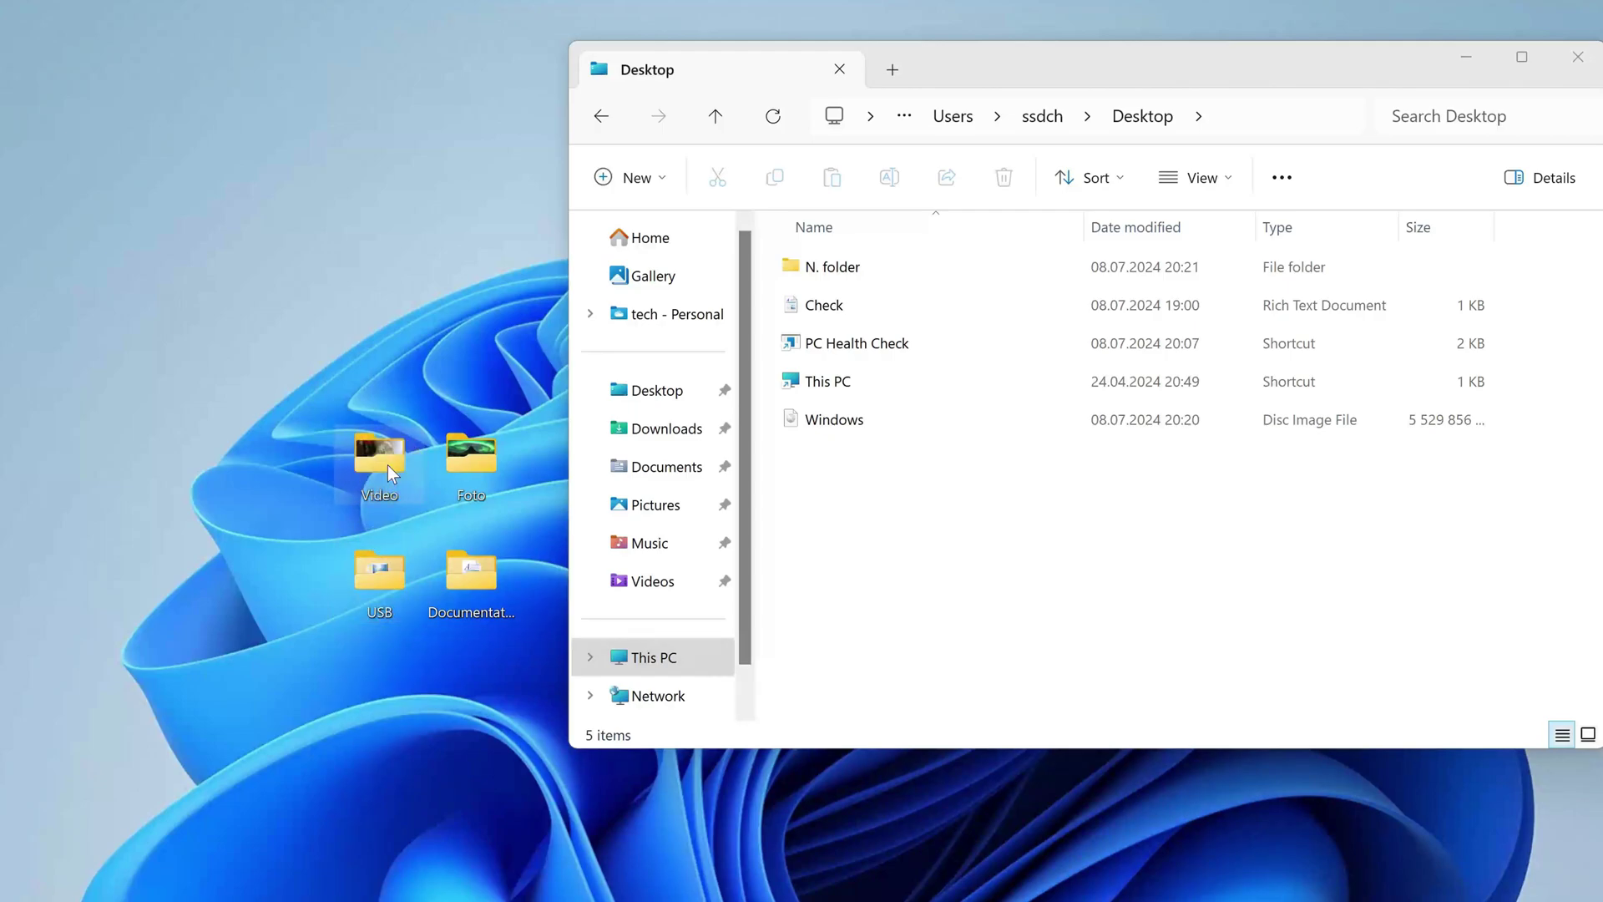
Play VID_20210713_135355 from the desktop Video folder to check it, then close it
double_click(386, 466)
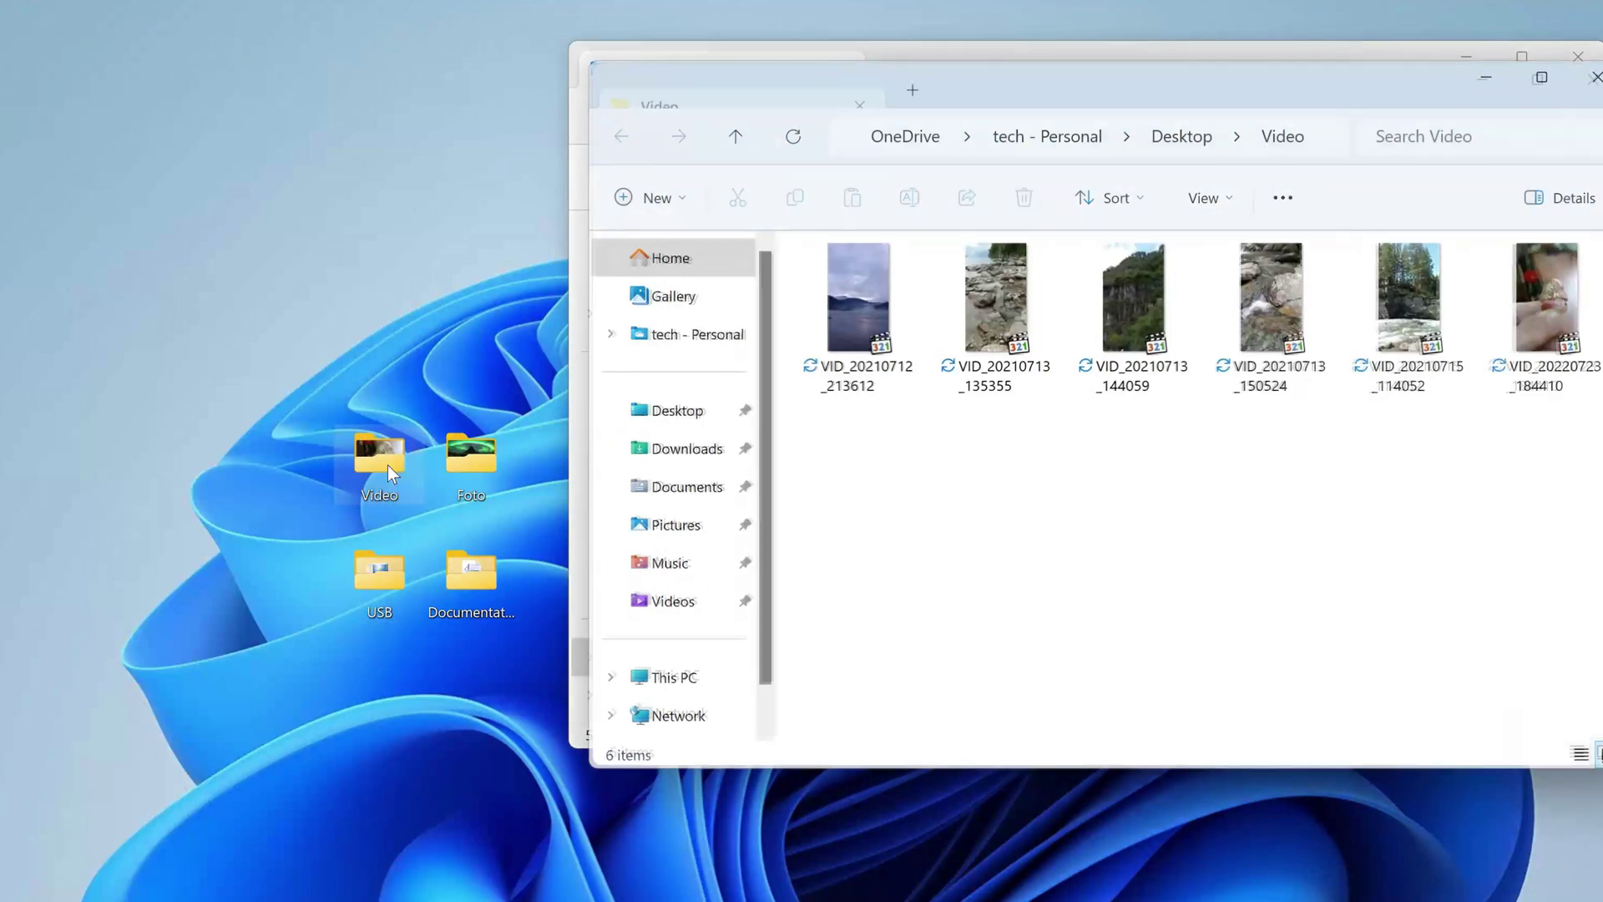
double_click(998, 329)
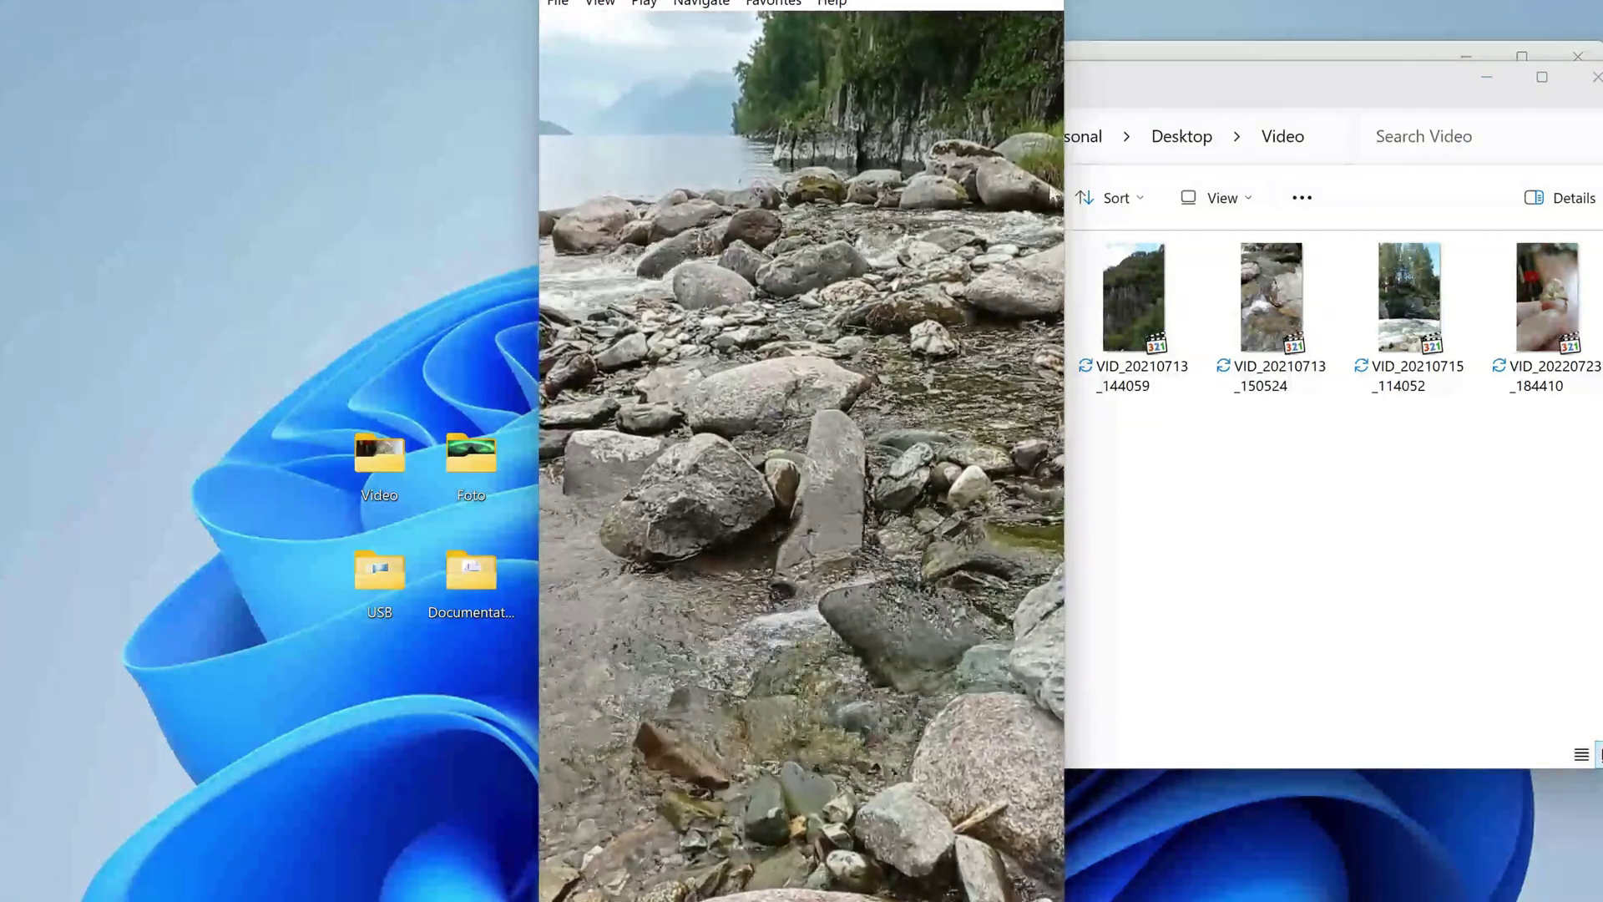
key(alt+F4)
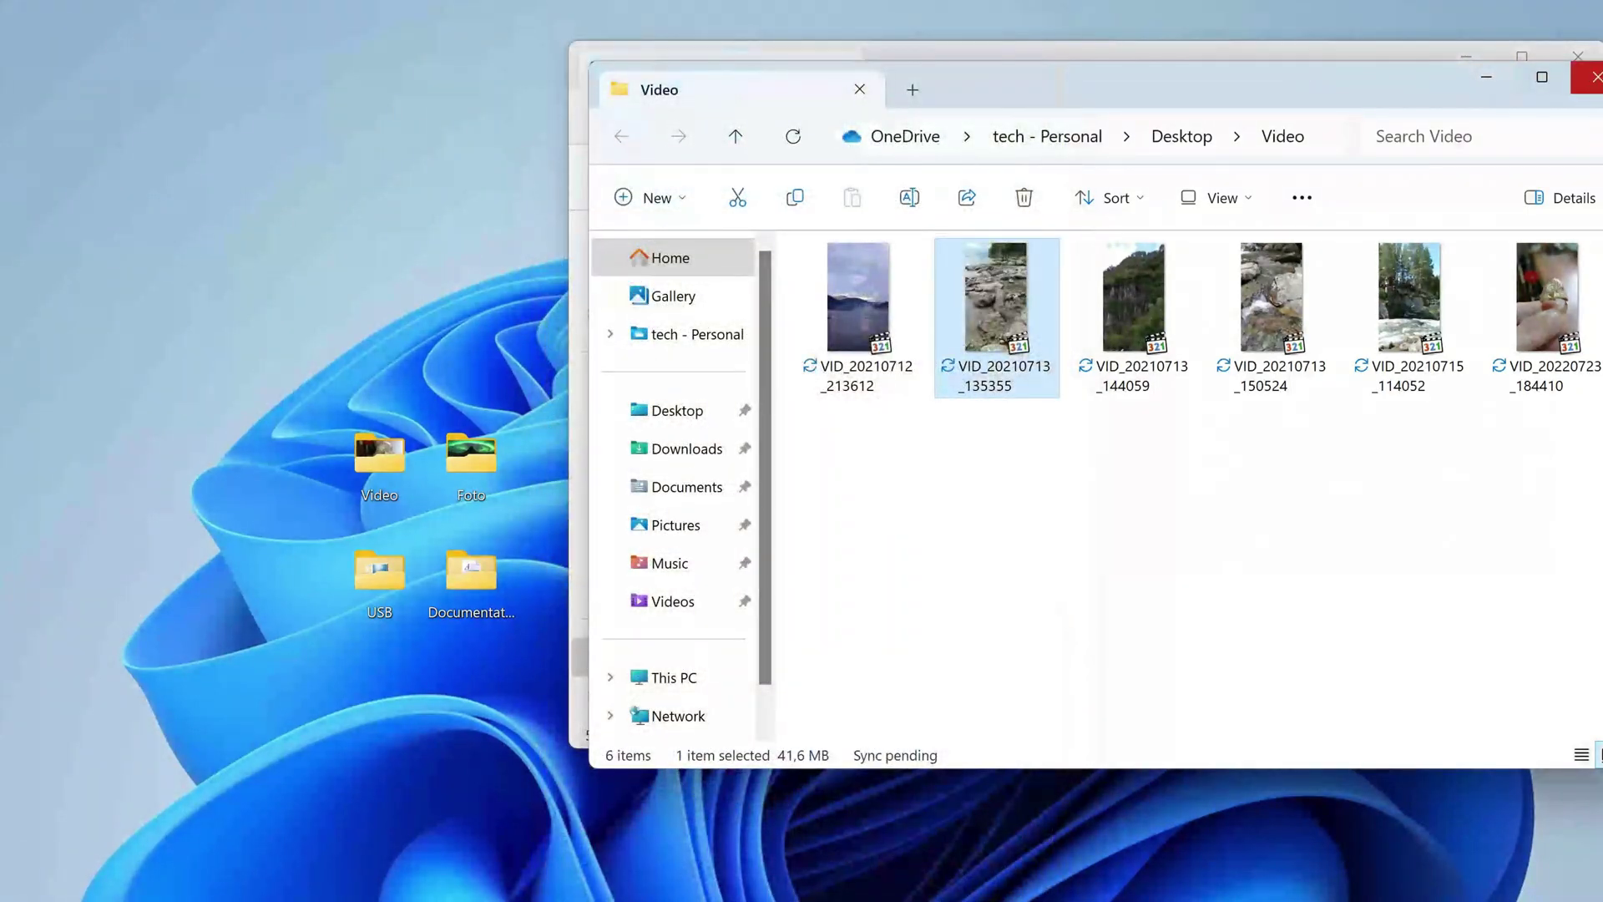
click(1596, 78)
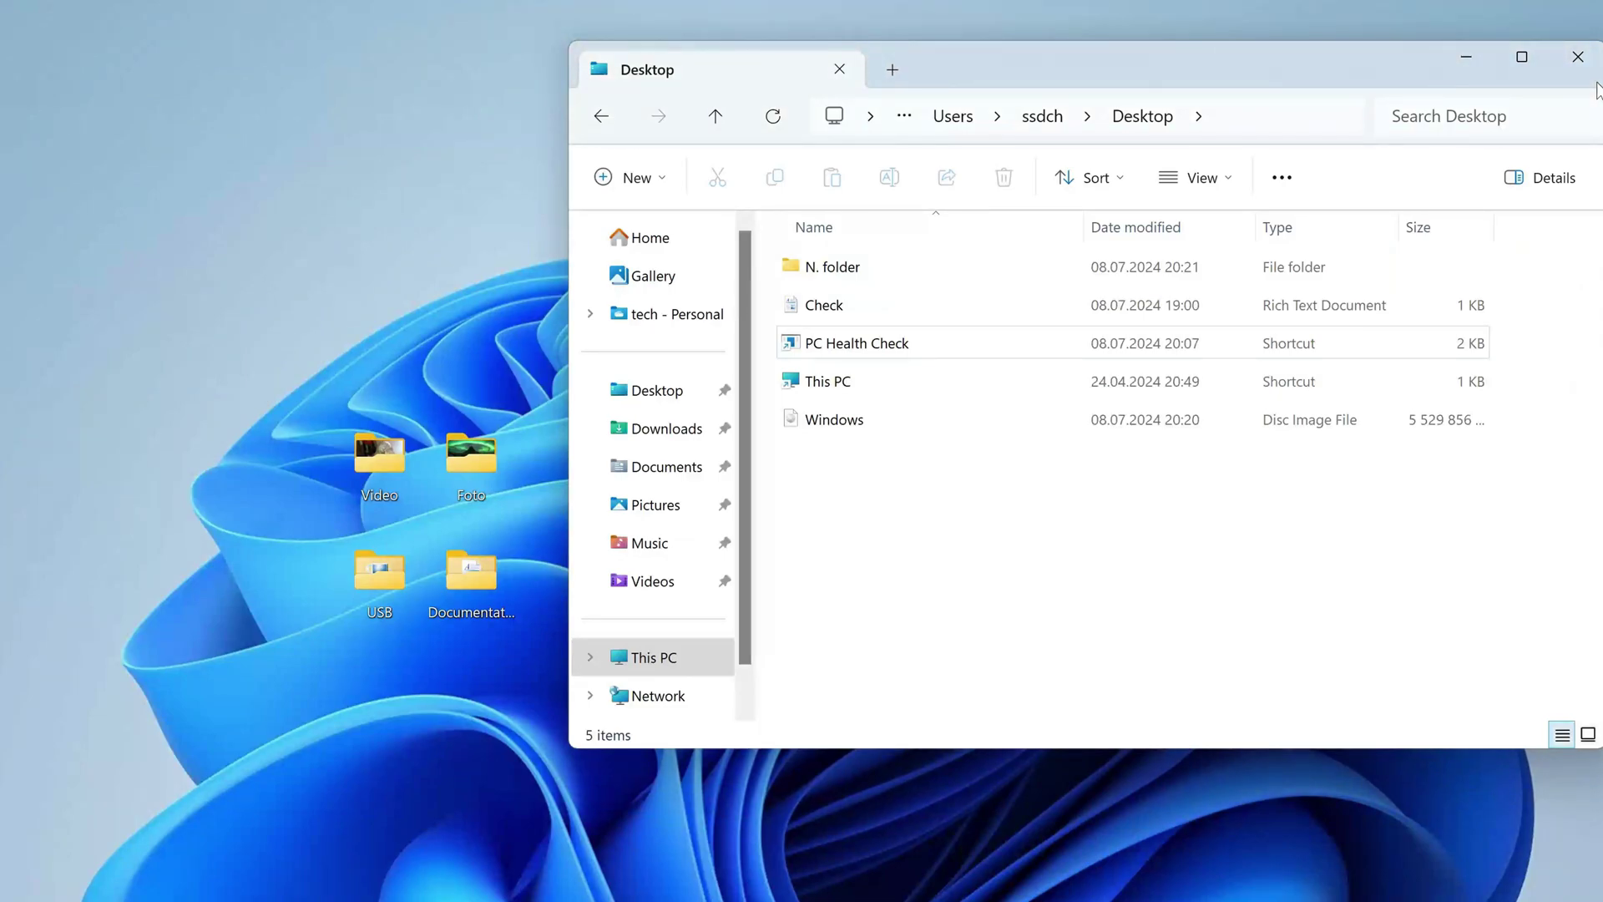
Navigate to C:\Windows.old\Program Files (x86)\CDBurnerXP and scroll down to cdbxpp
click(703, 668)
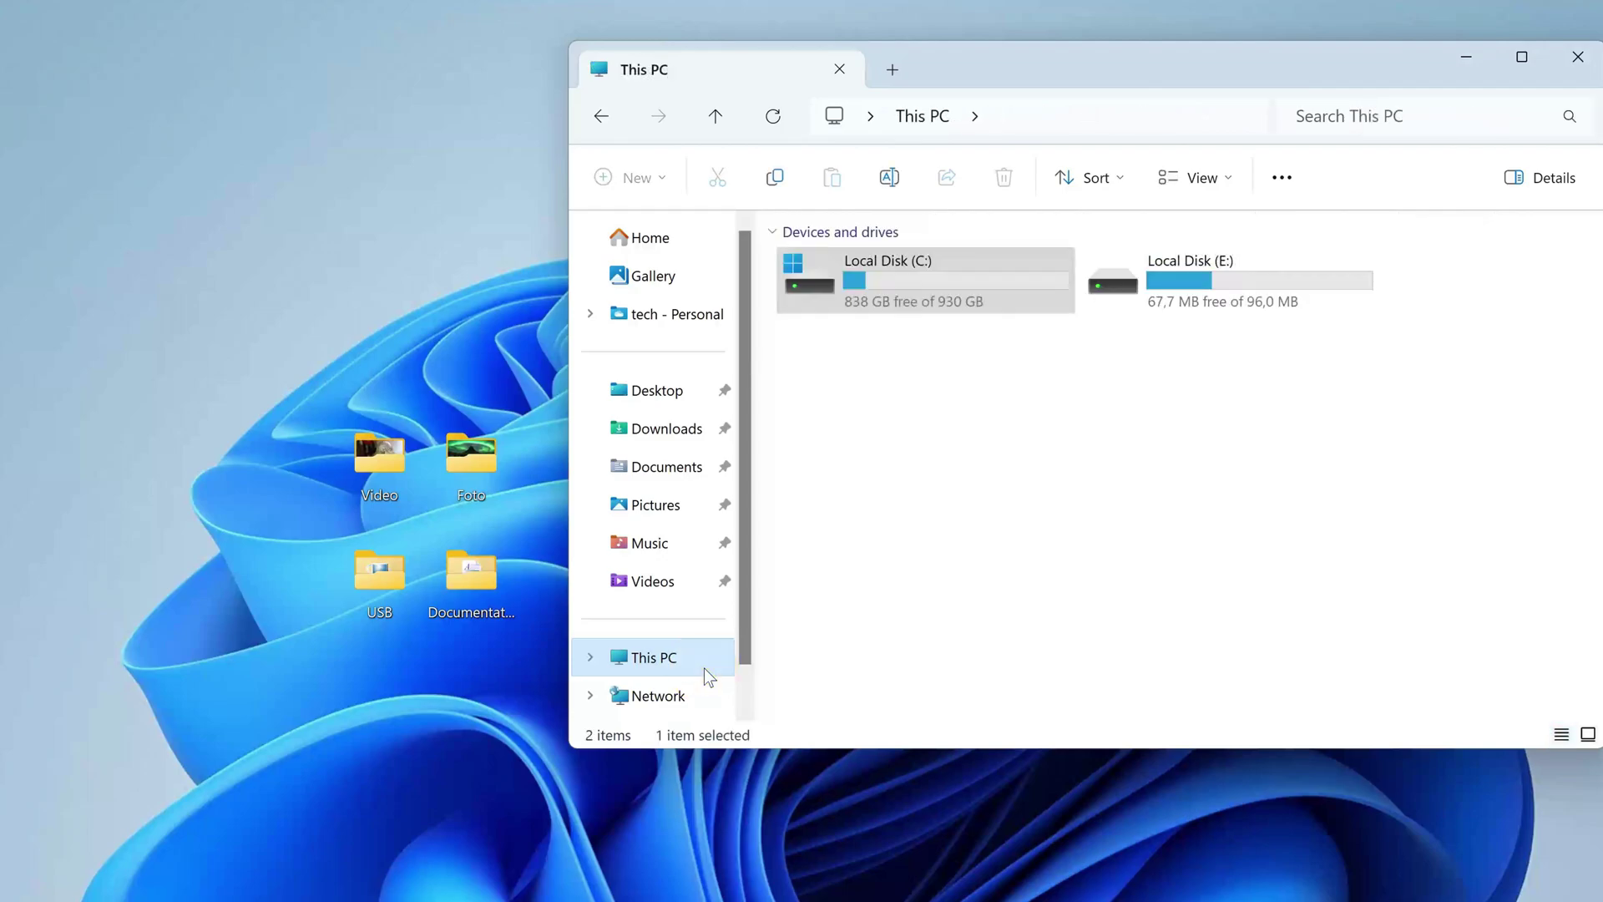
double_click(950, 290)
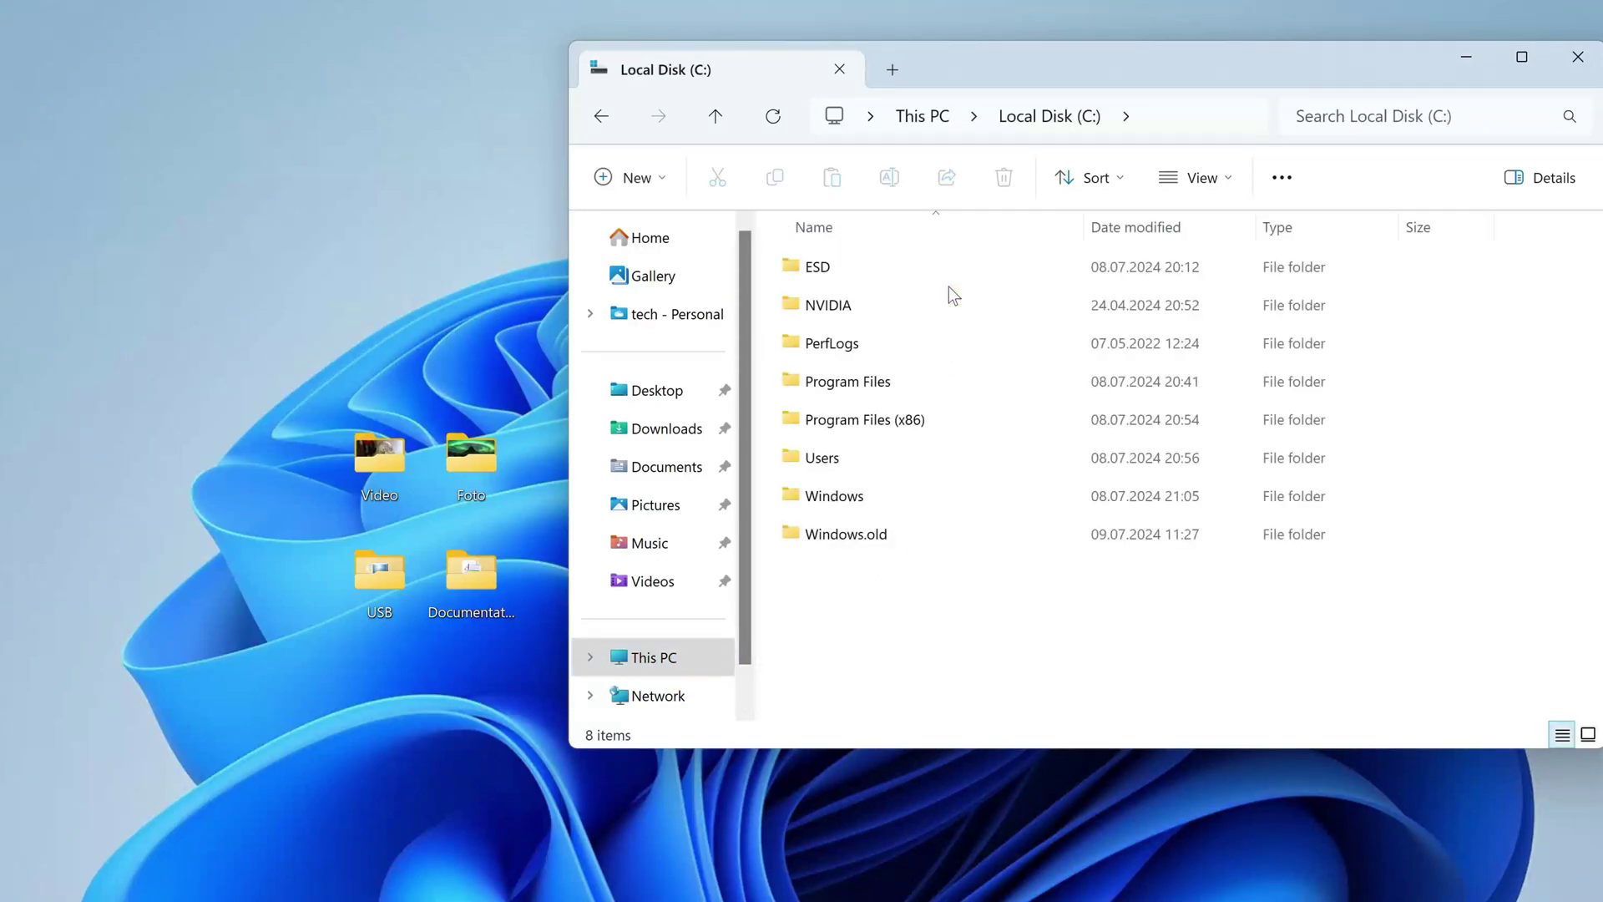
double_click(906, 541)
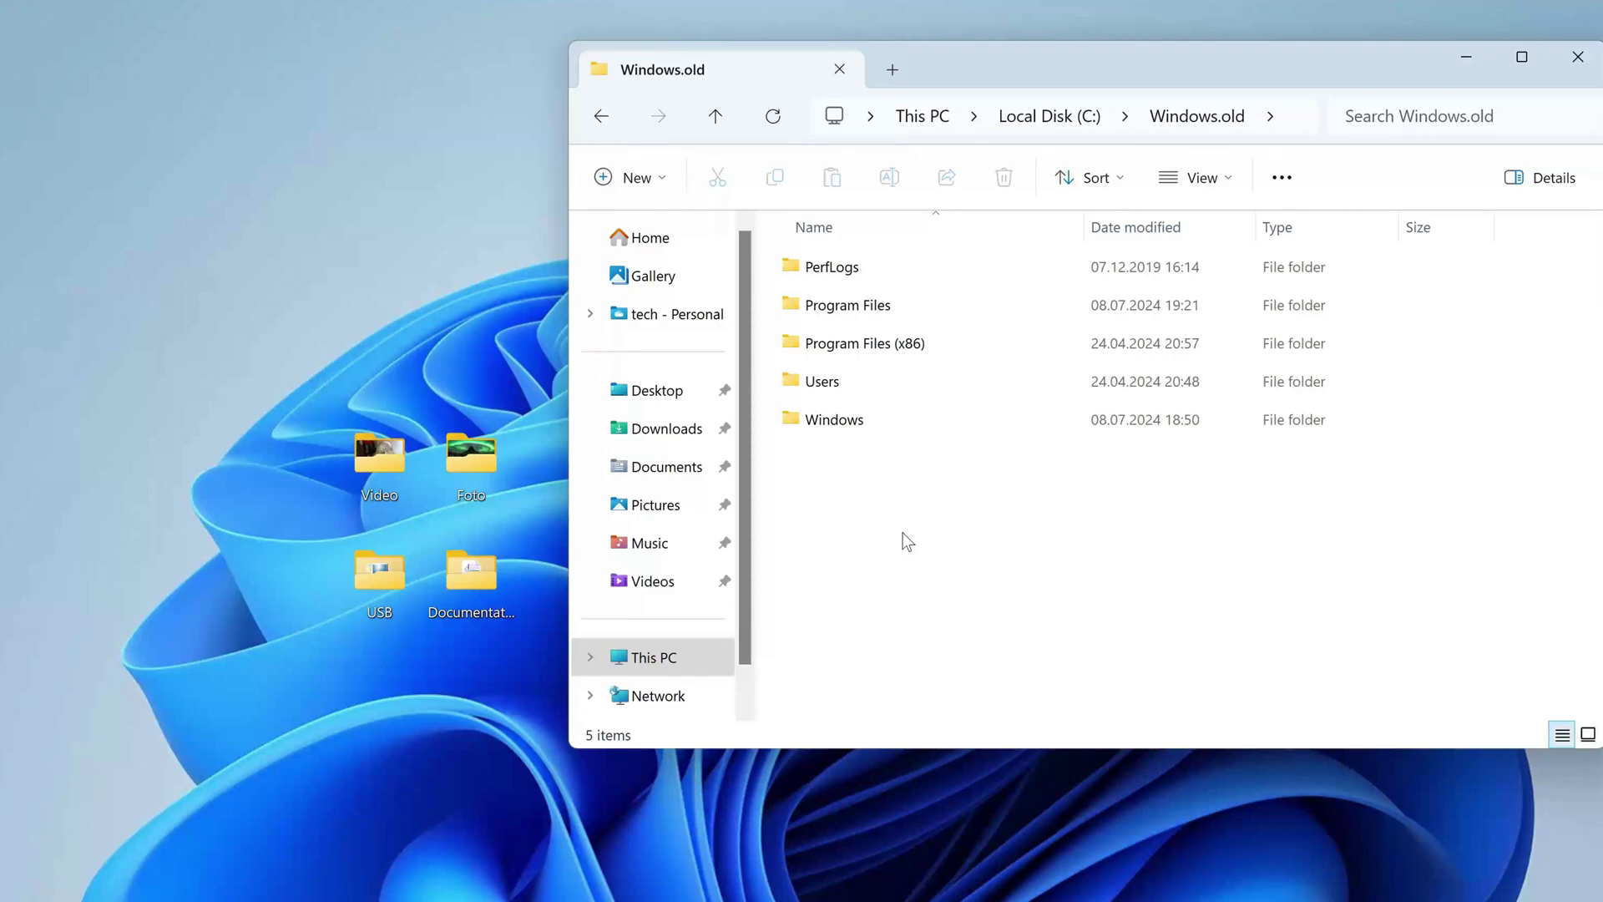
double_click(898, 348)
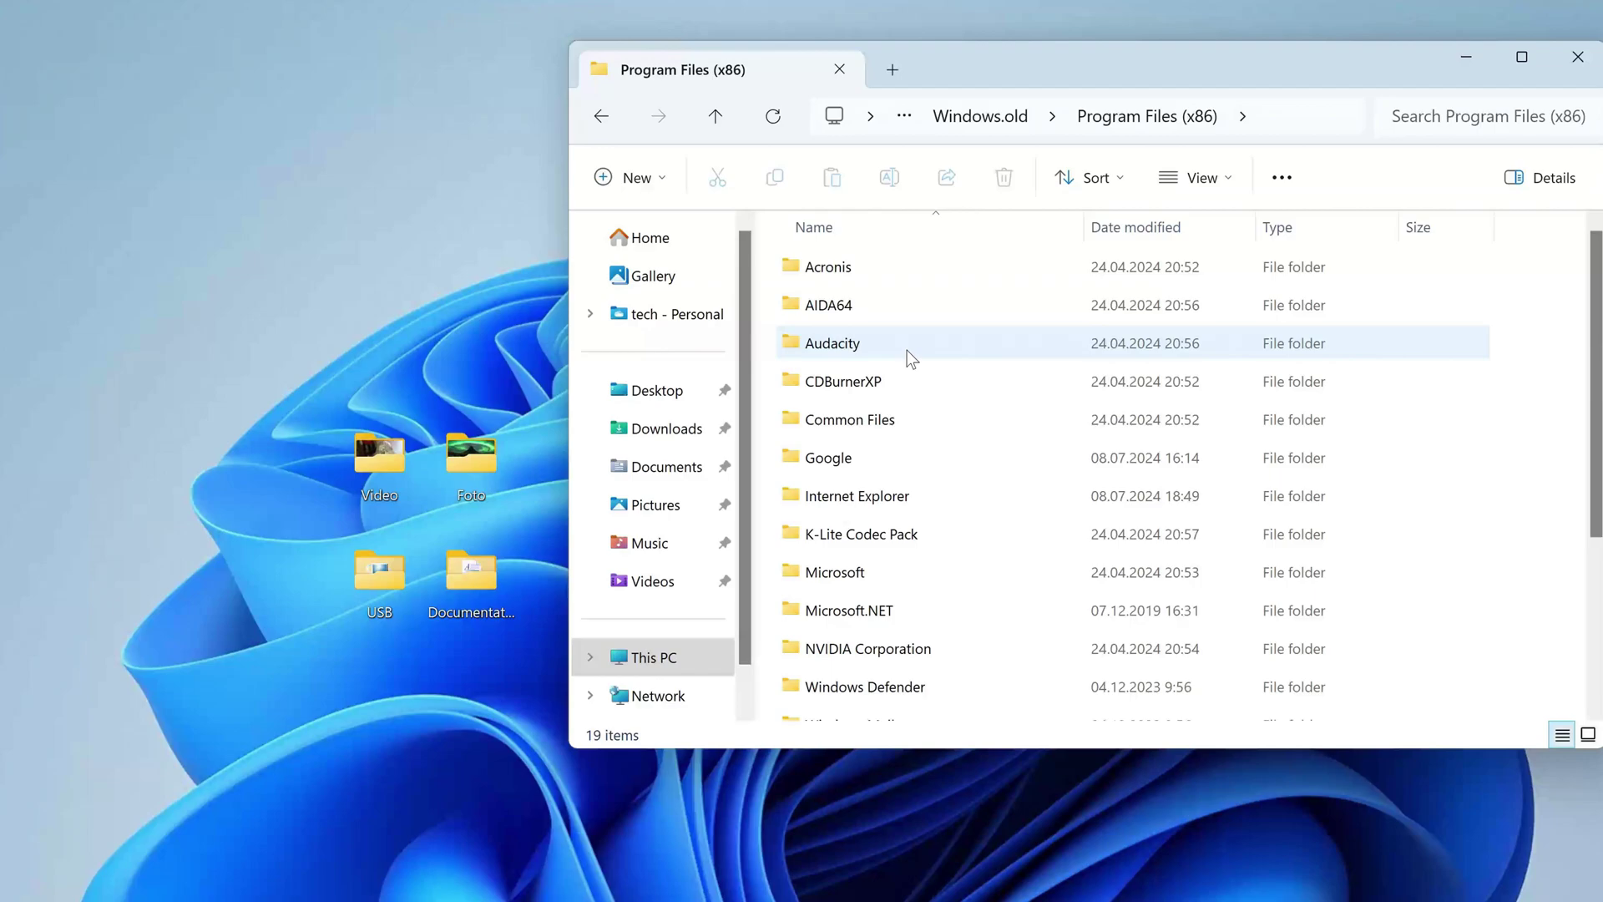
double_click(845, 384)
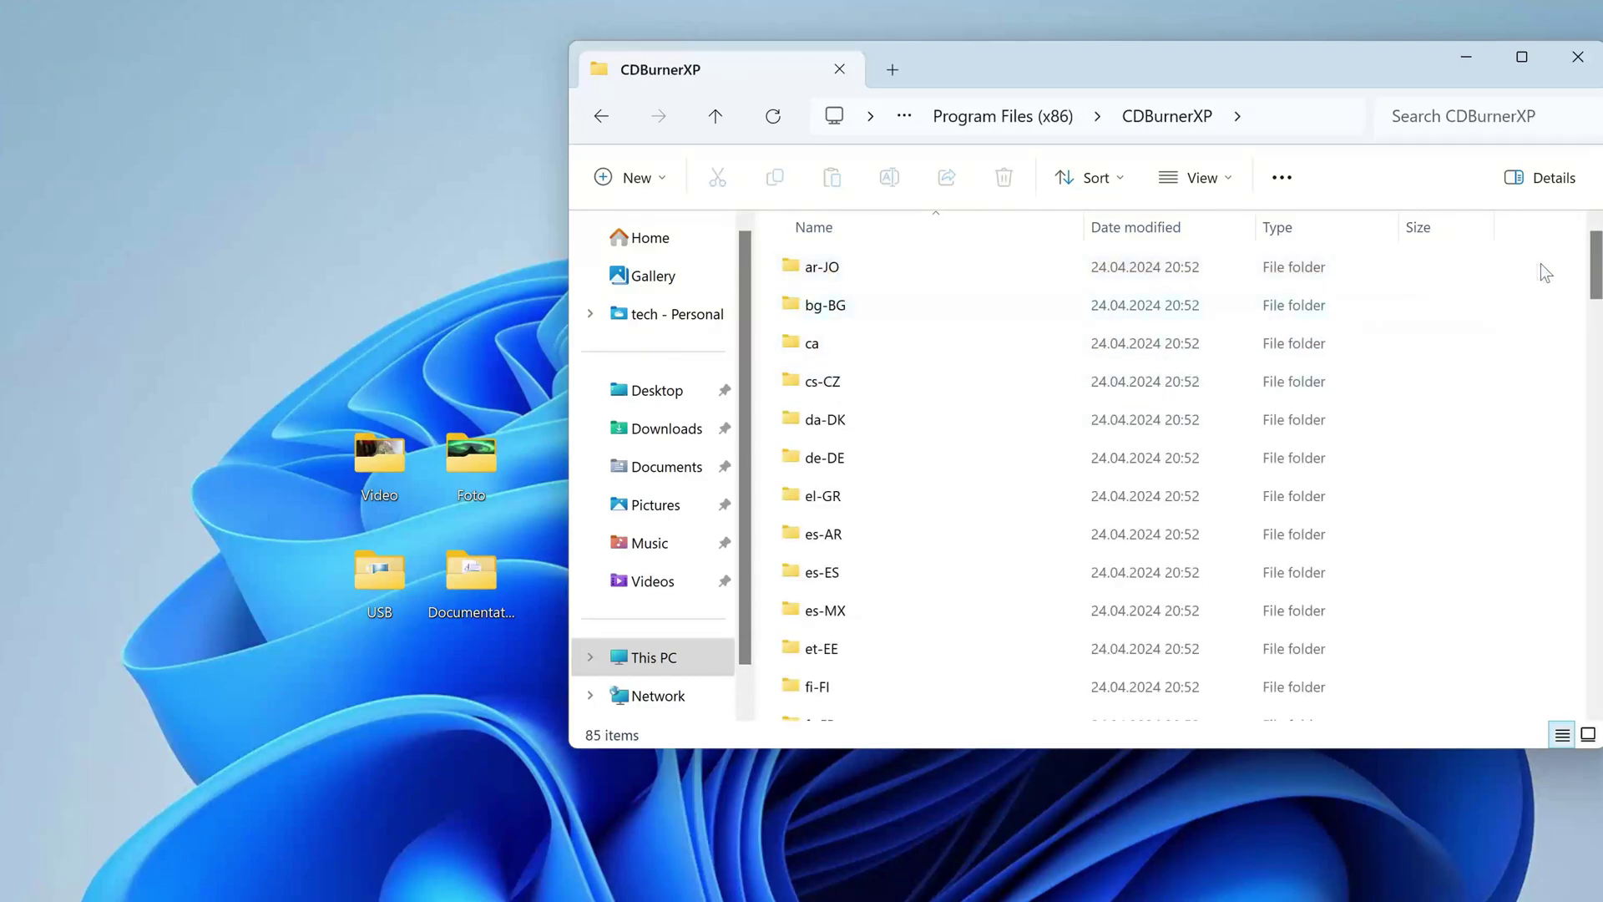
scroll(1545, 272, down, 10)
scroll(1192, 481, down, 6)
scroll(1190, 481, down, 4)
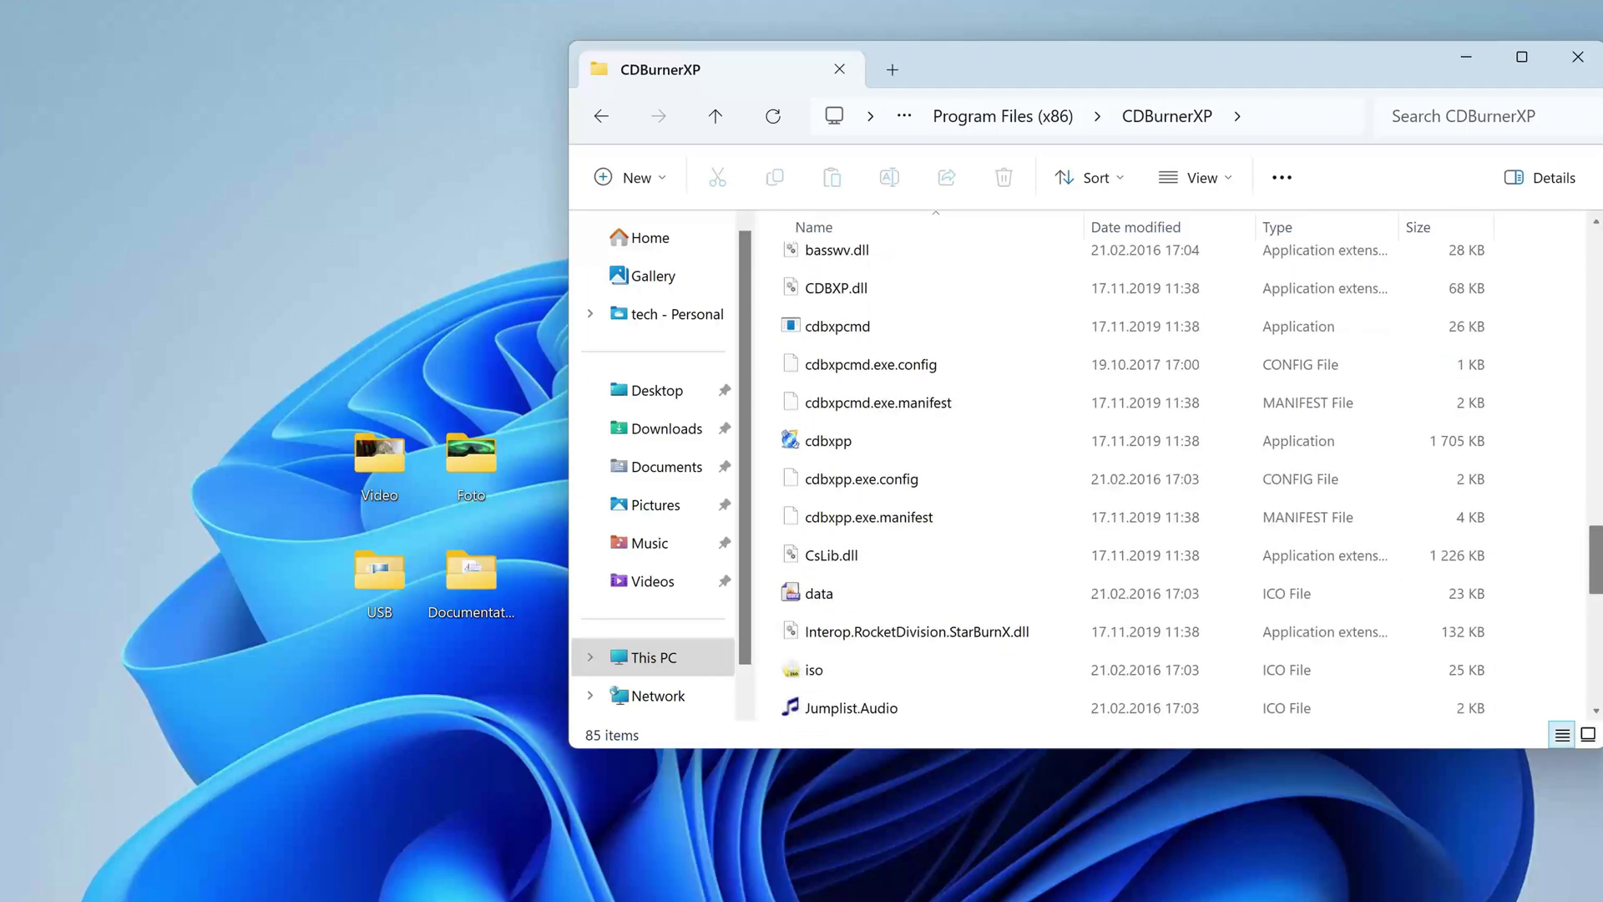
Send cdbxpp to the desktop as a shortcut, place it above Video, and close Explorer
right_click(872, 443)
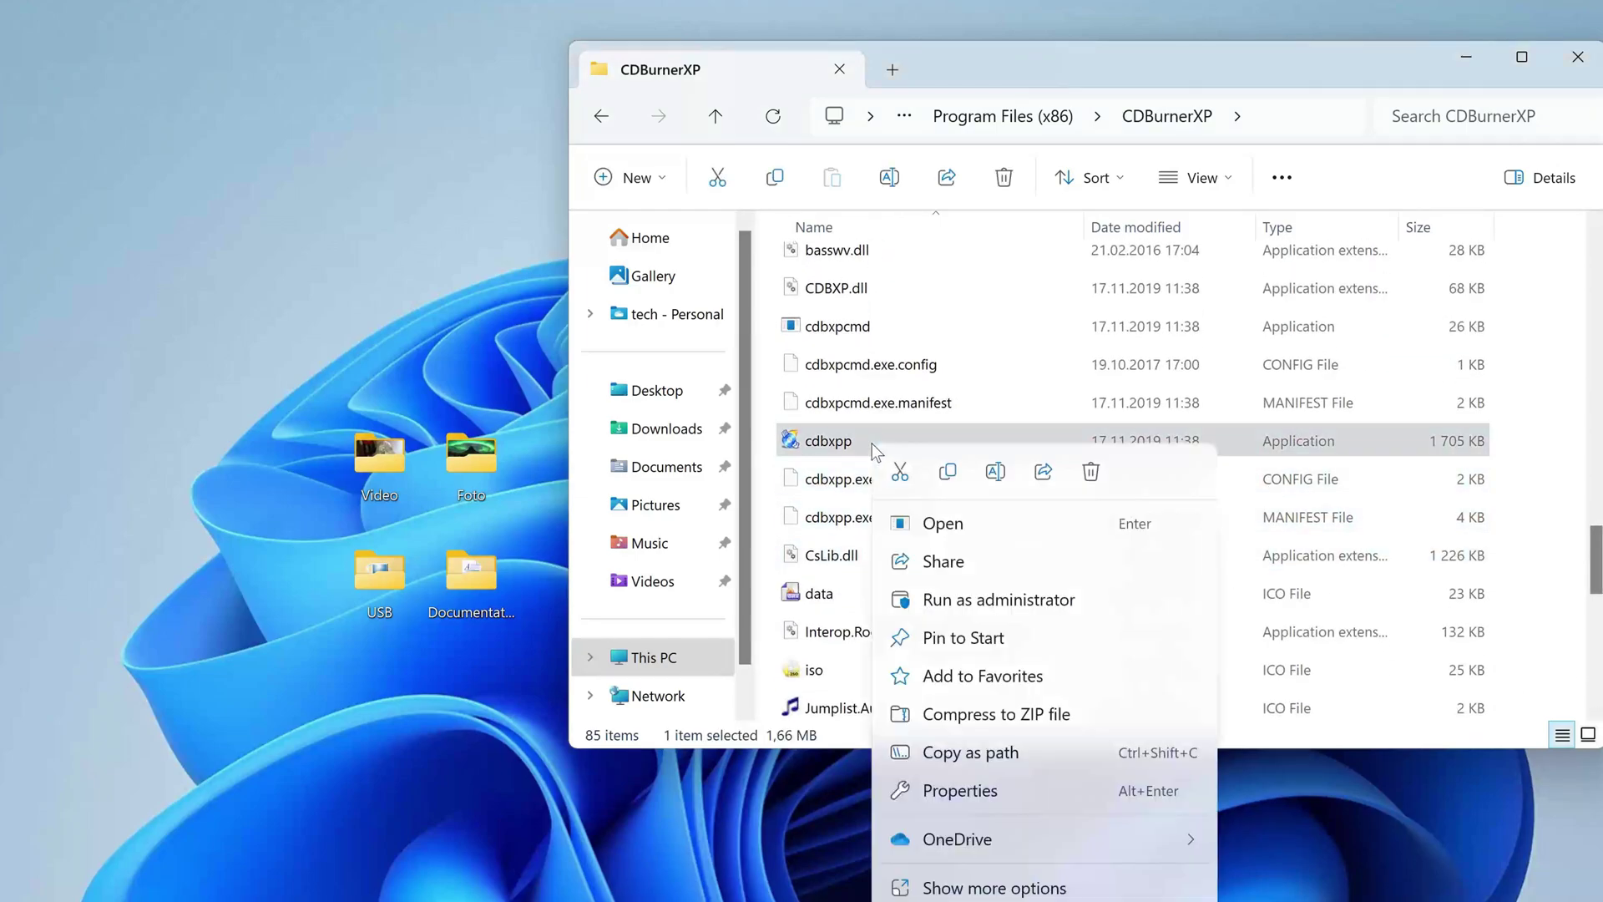
click(1110, 891)
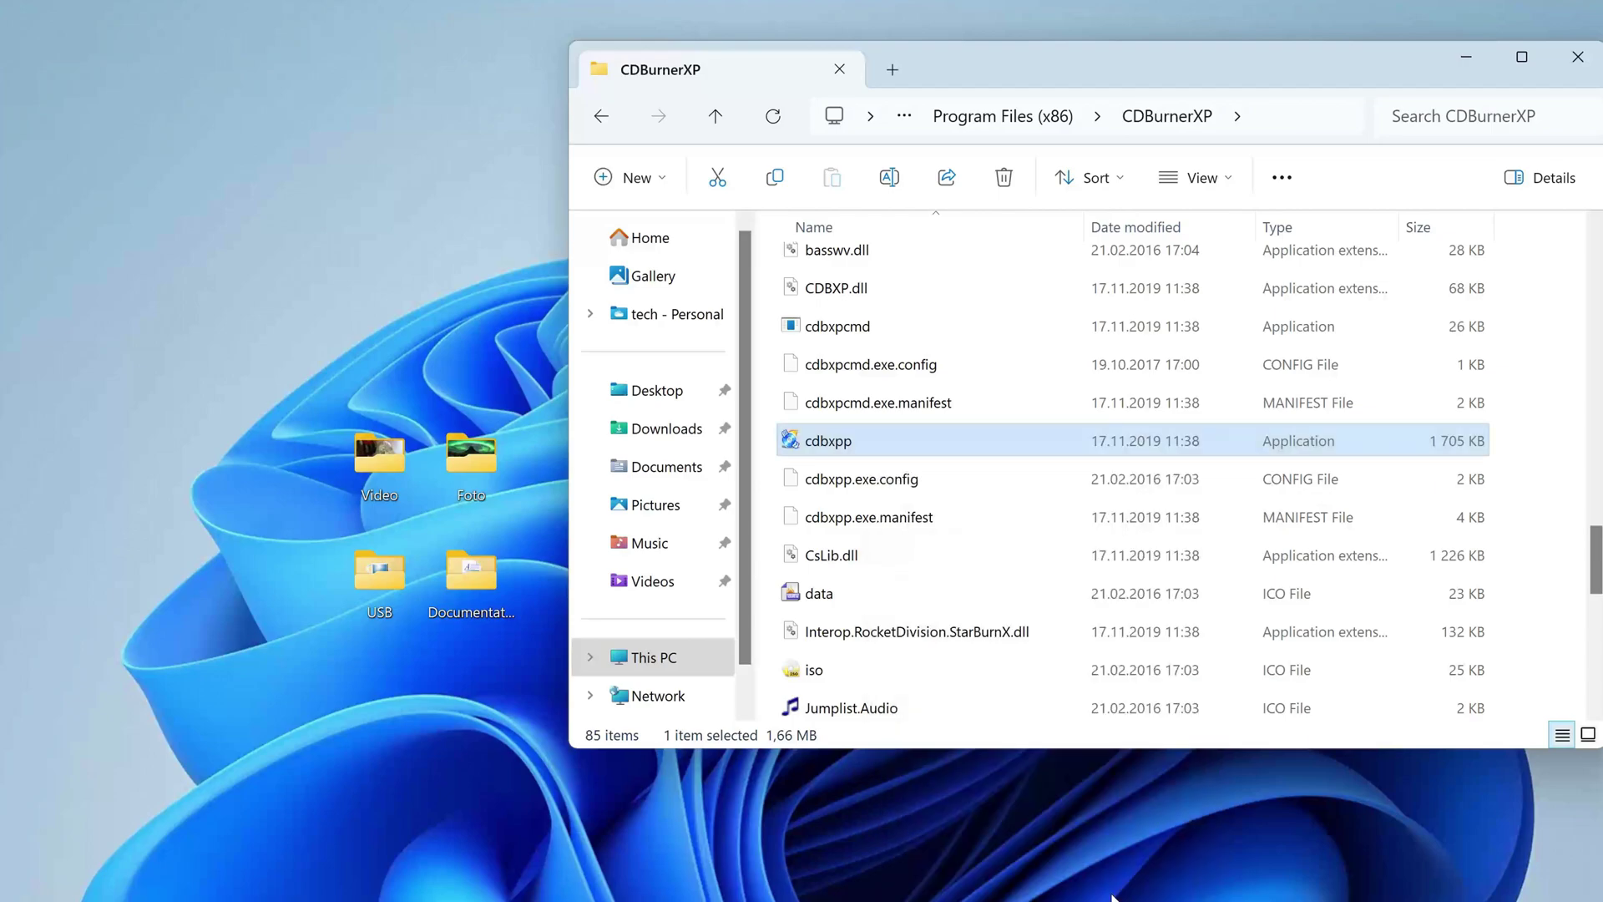
mouse_move(1049, 768)
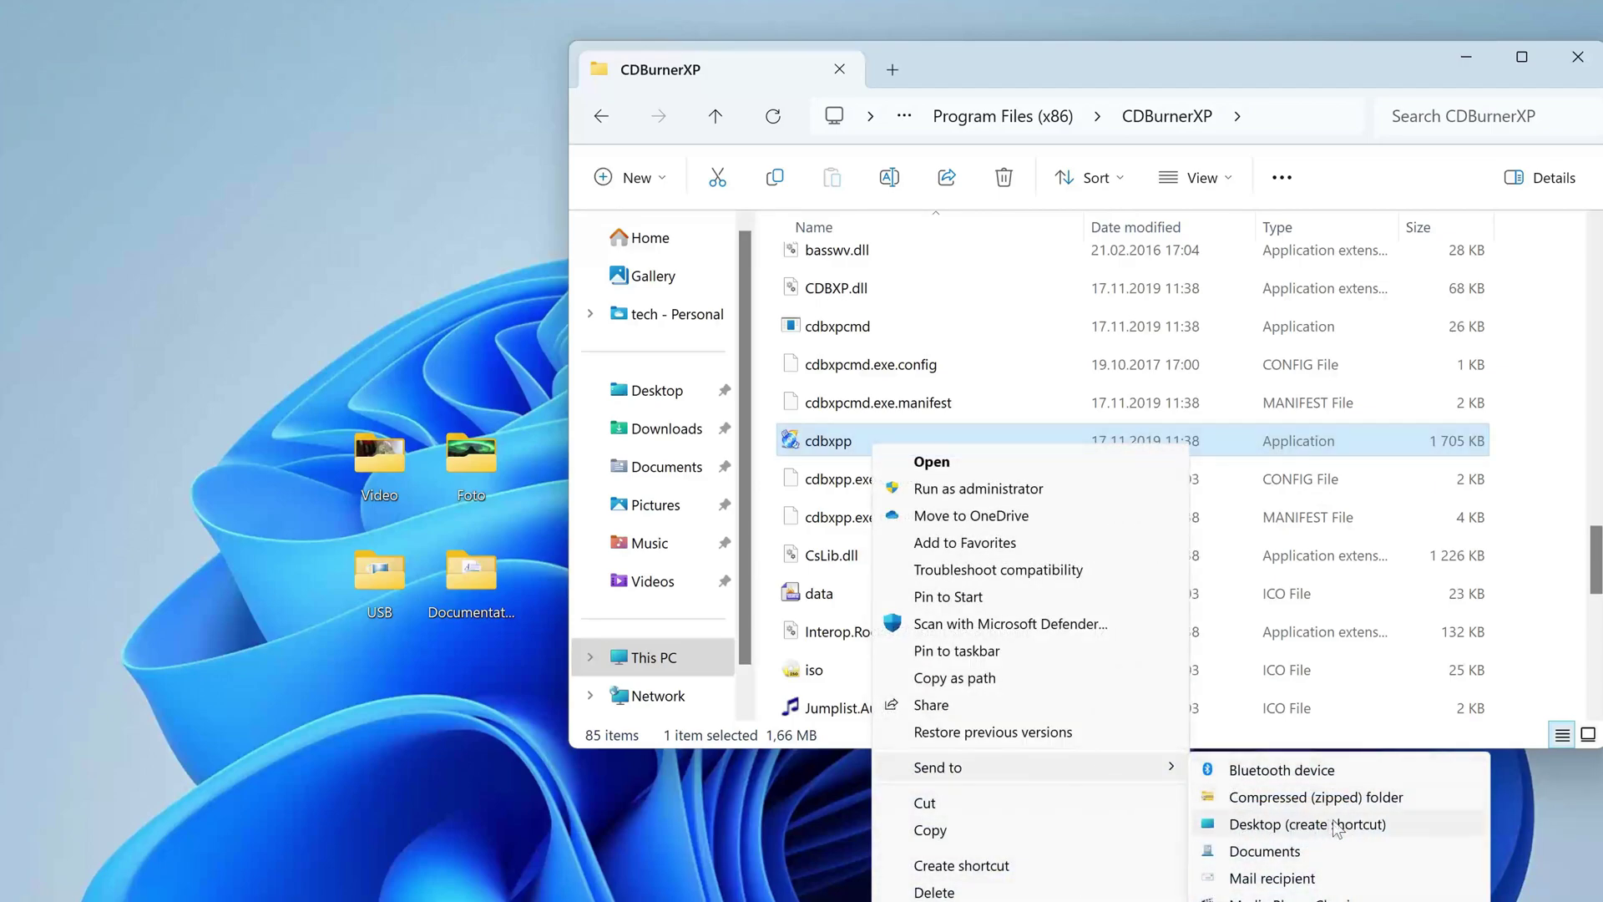
click(1424, 826)
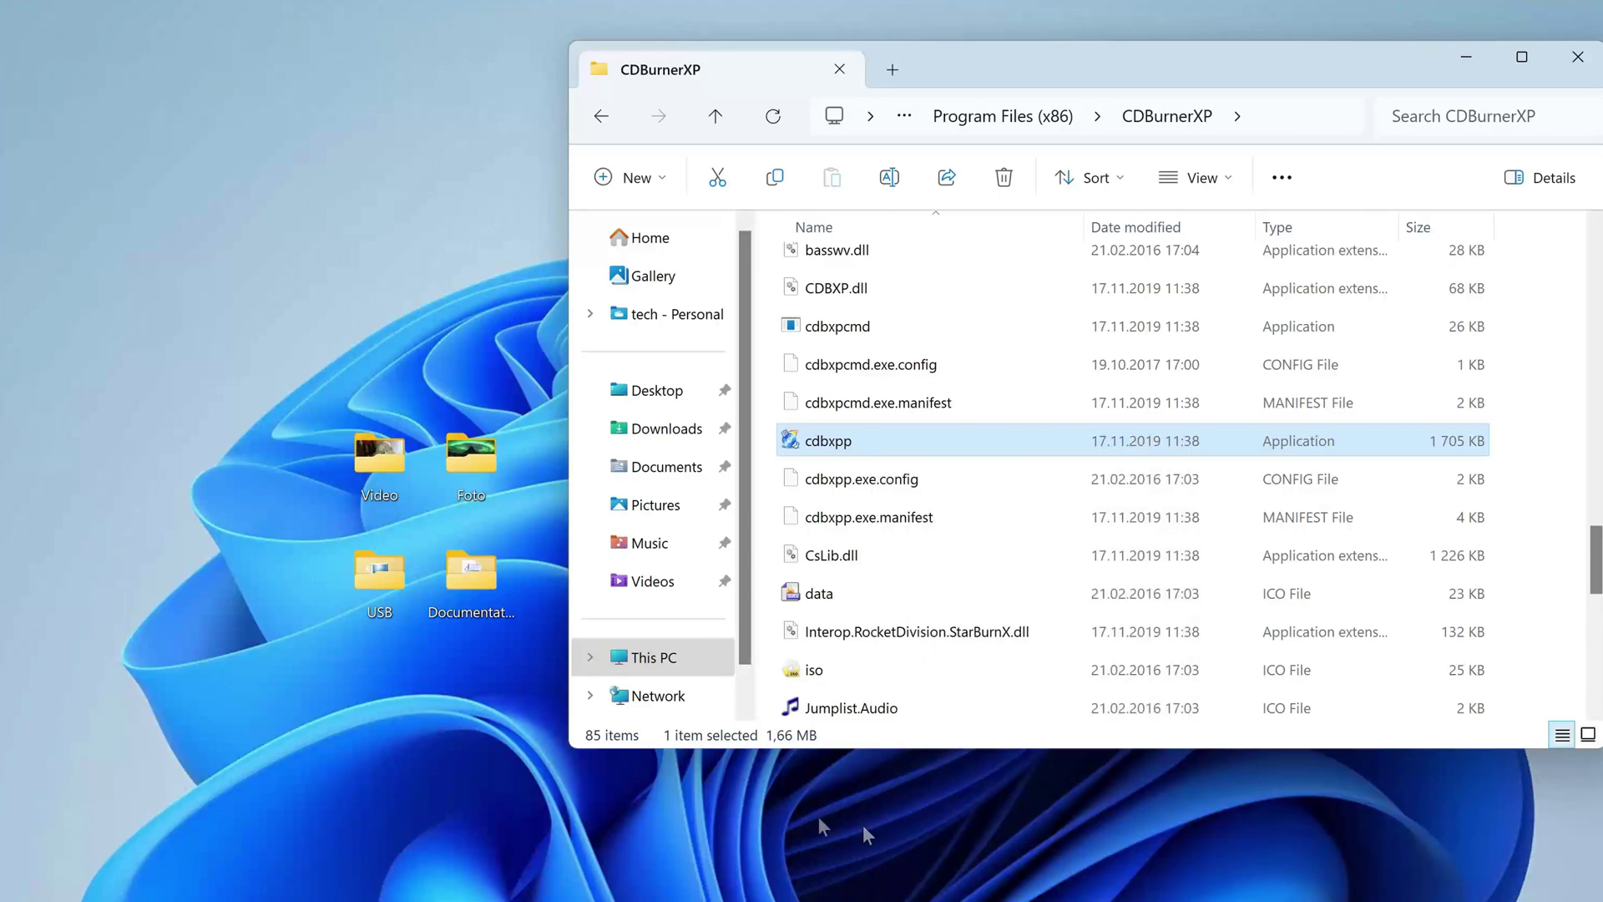
drag(155, 296, 387, 309)
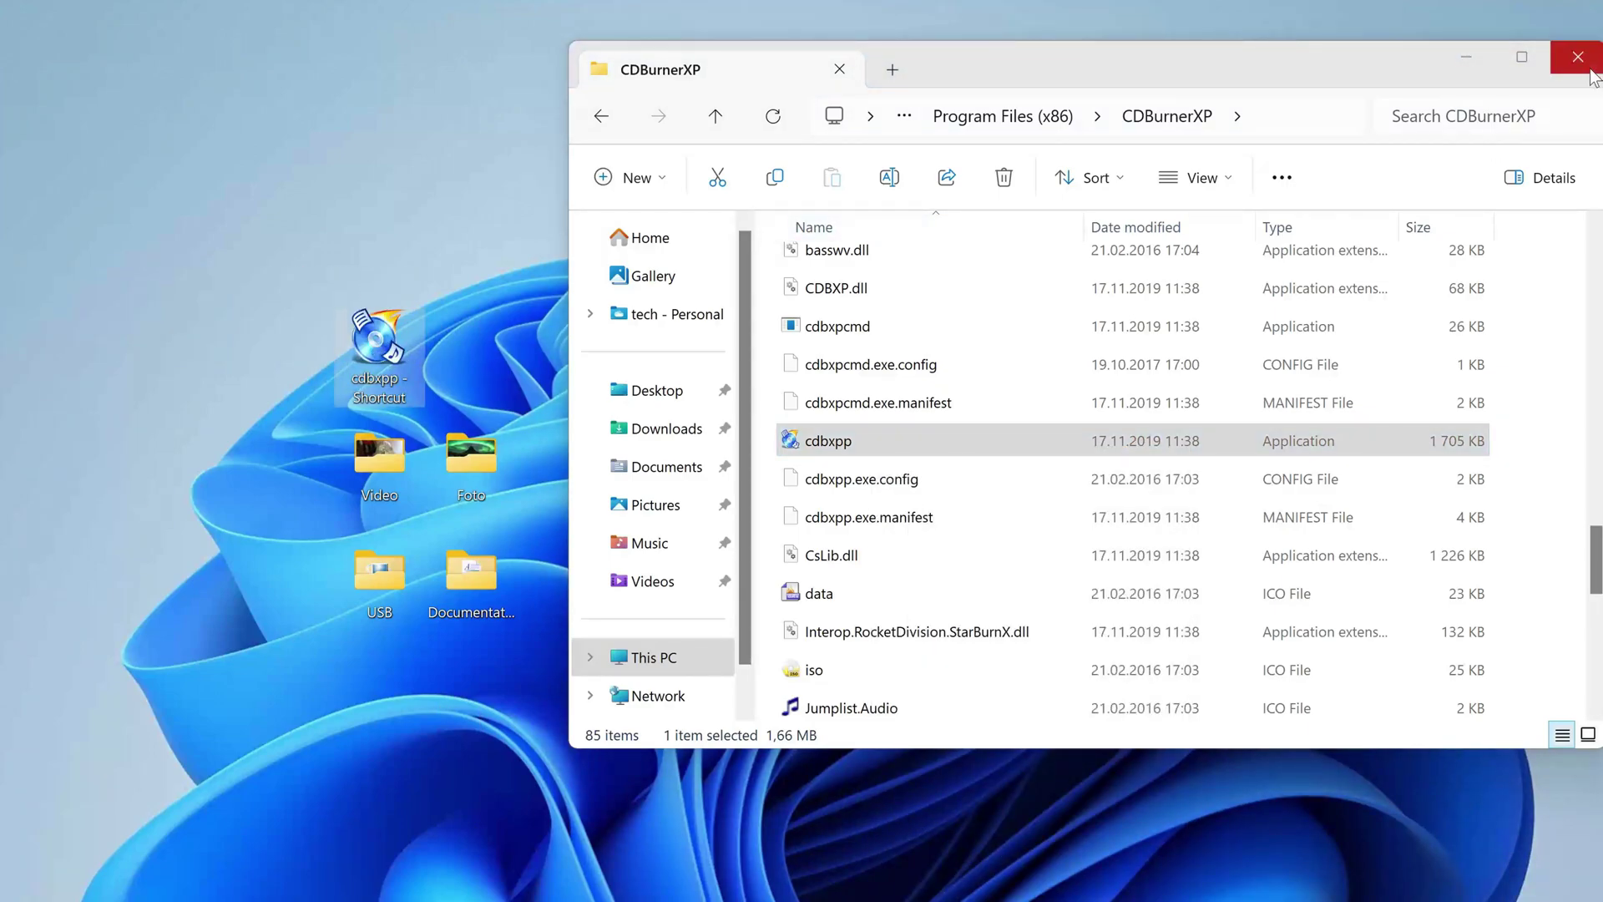
click(1578, 56)
double_click(384, 345)
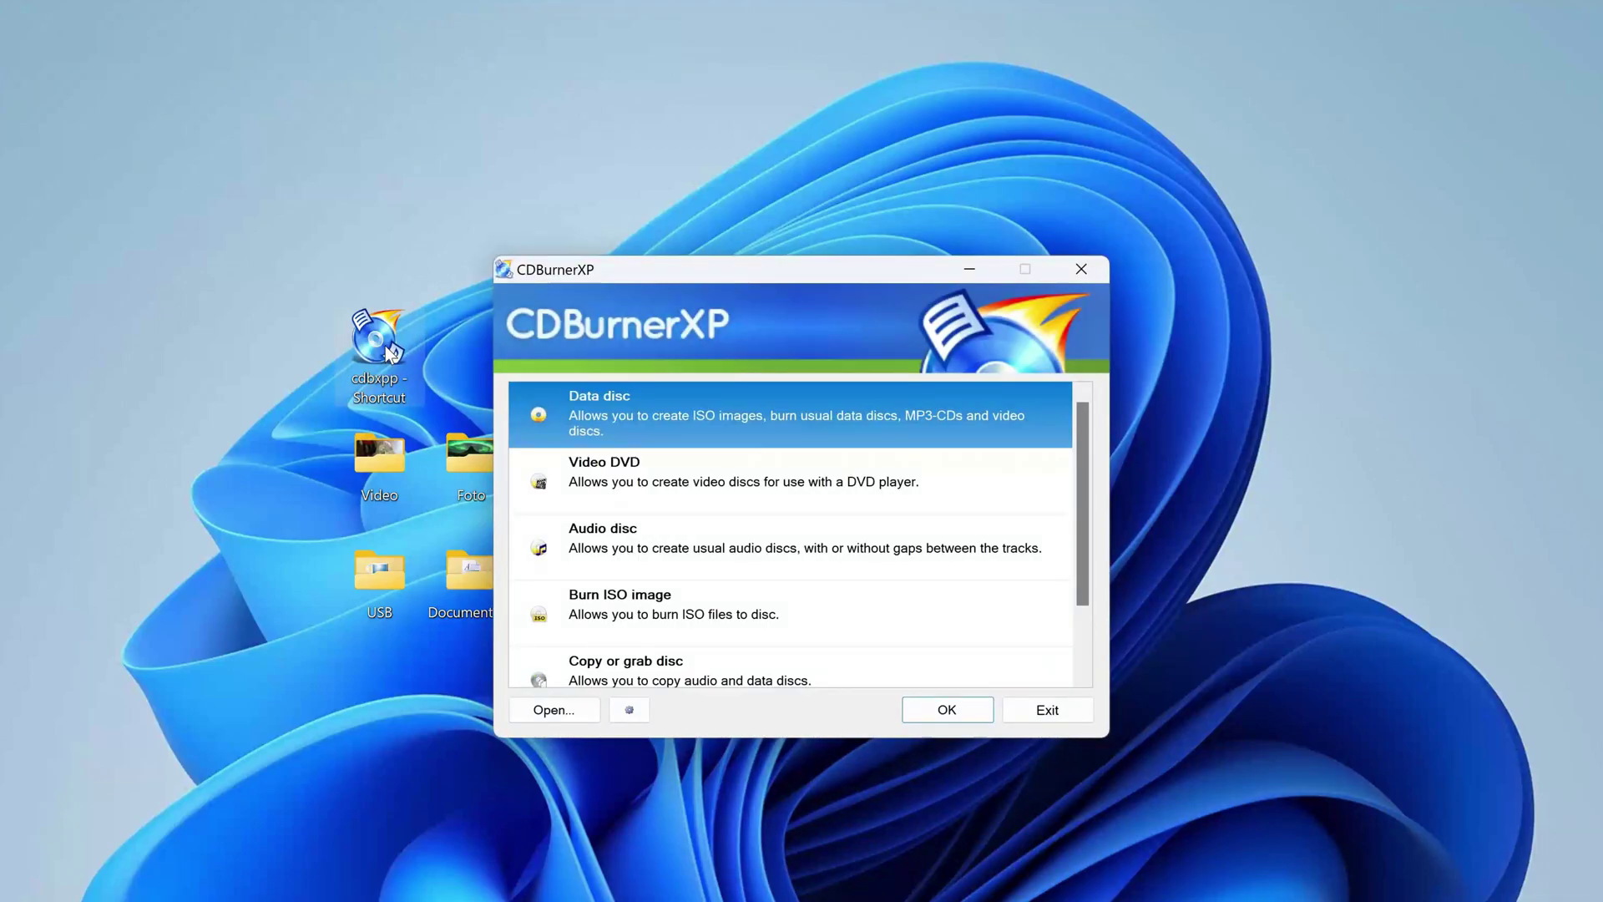
click(952, 717)
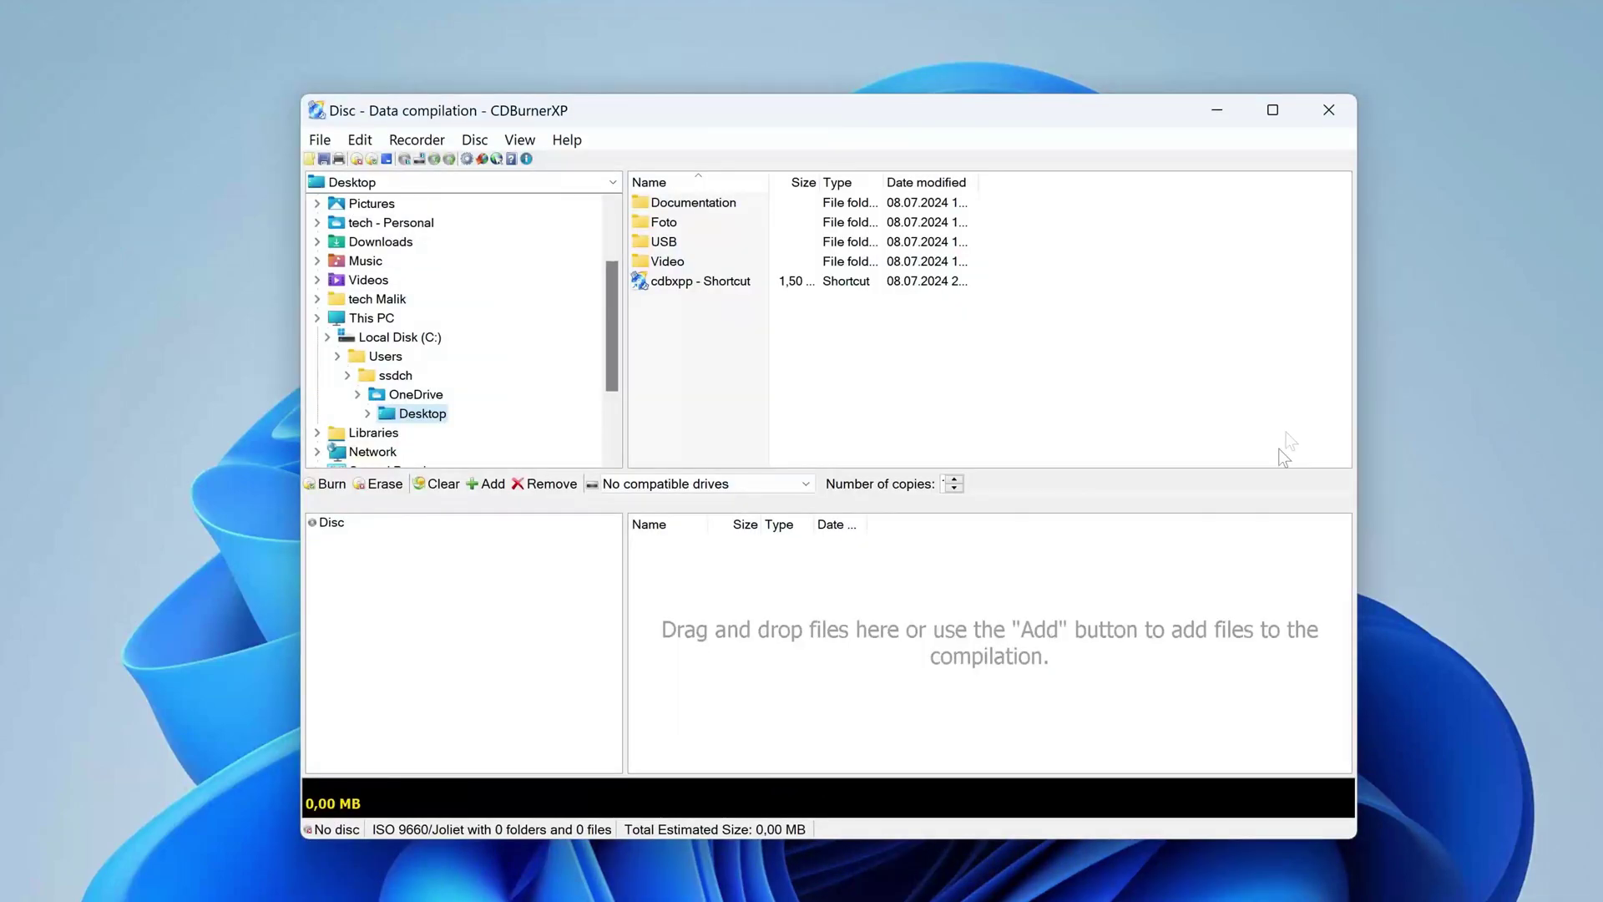
click(1319, 118)
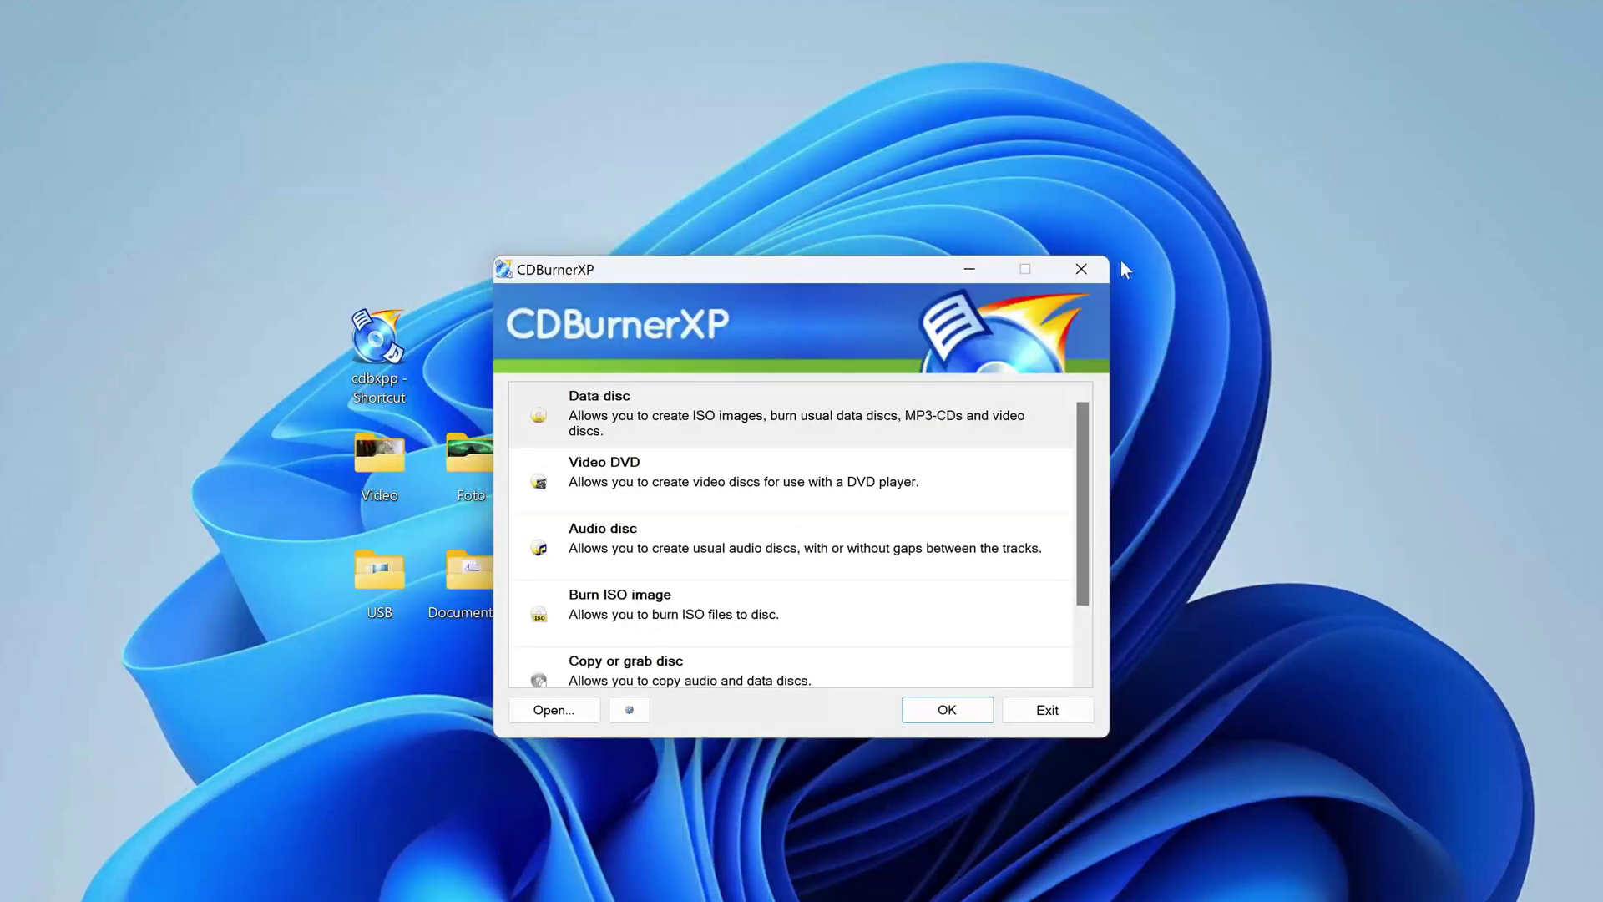
click(1081, 268)
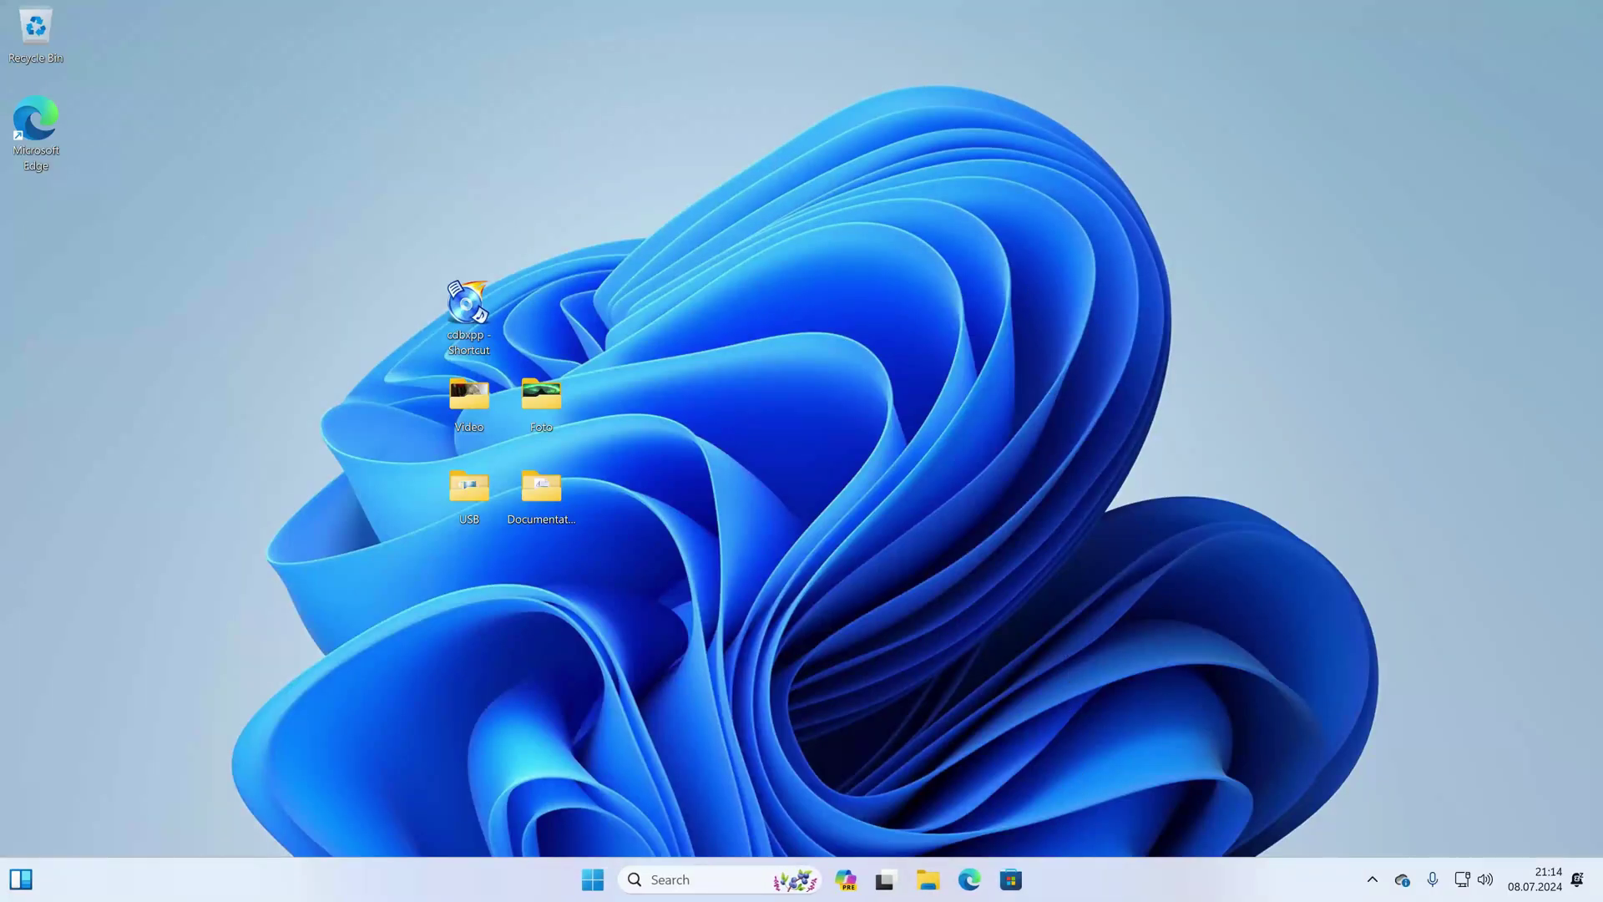